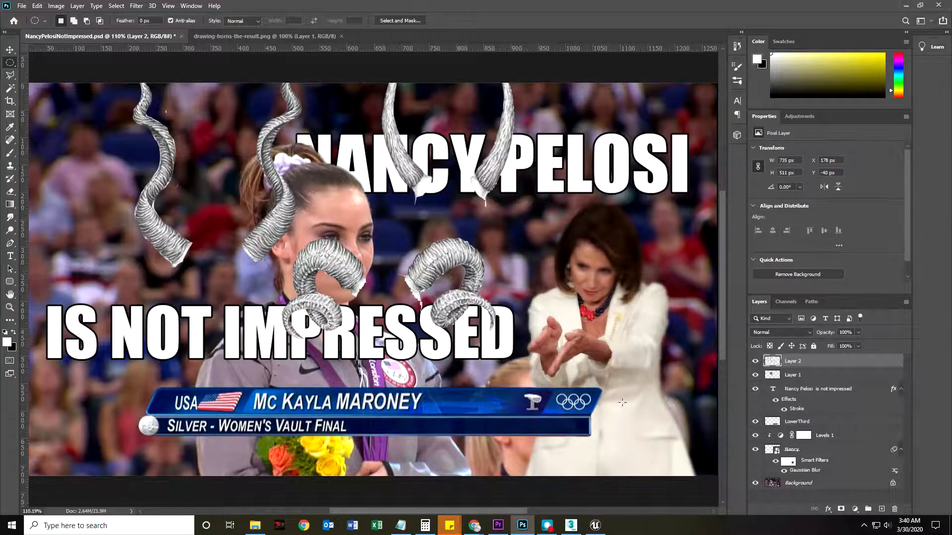
Step: Delete Layer 2 and place drawing-horns-the-result.png as an embedded image over the meme
{"action": "left_click_drag", "start_coordinate": [801, 364], "coordinate": [896, 509]}
{"action": "left_click", "coordinate": [22, 6]}
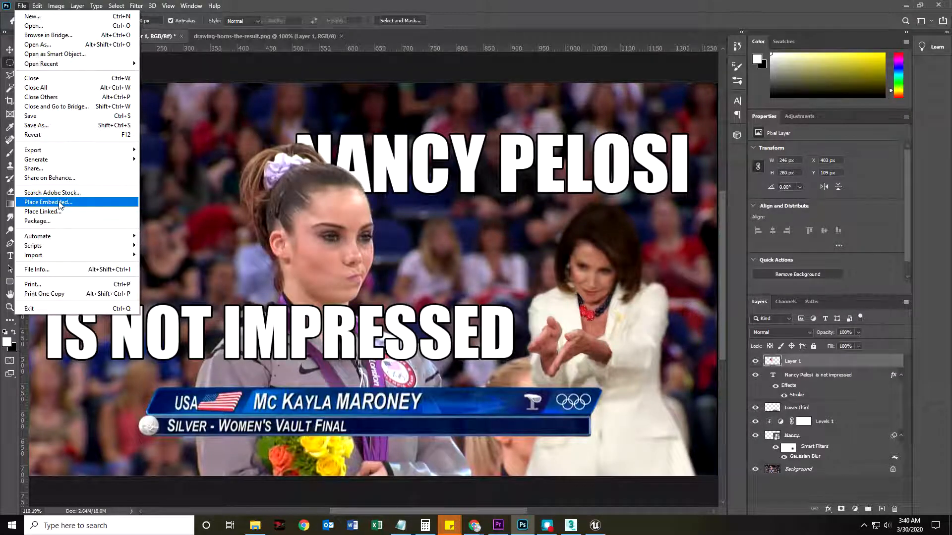
{"action": "left_click", "coordinate": [59, 204]}
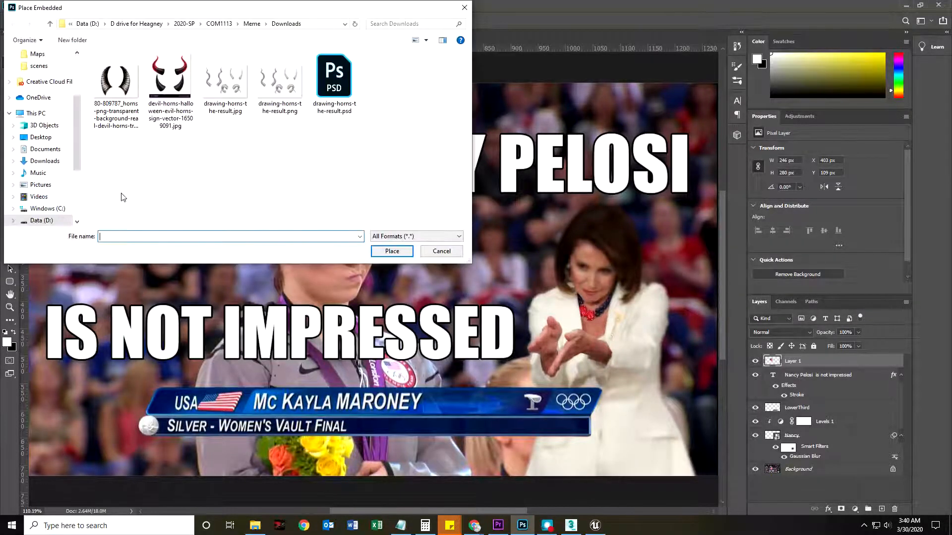
{"action": "left_click", "coordinate": [275, 90]}
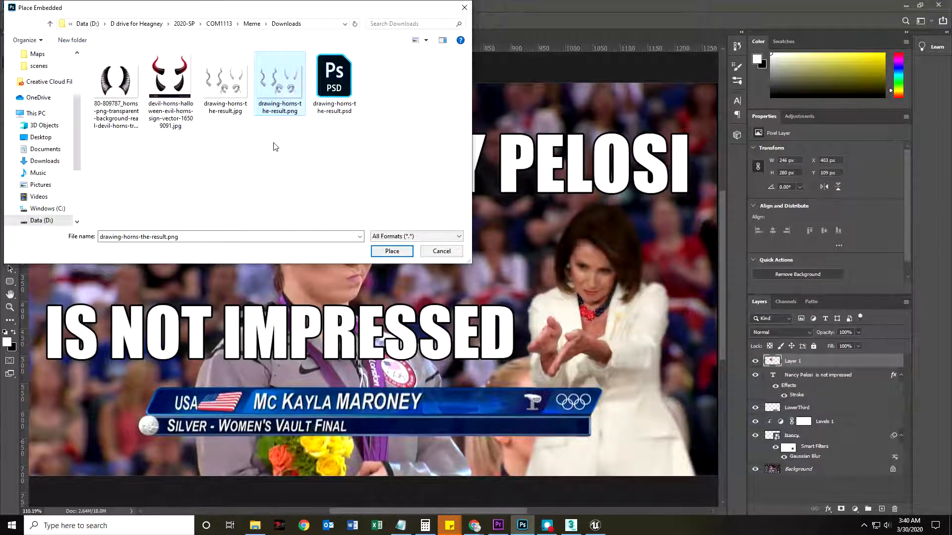
{"action": "left_click", "coordinate": [390, 251]}
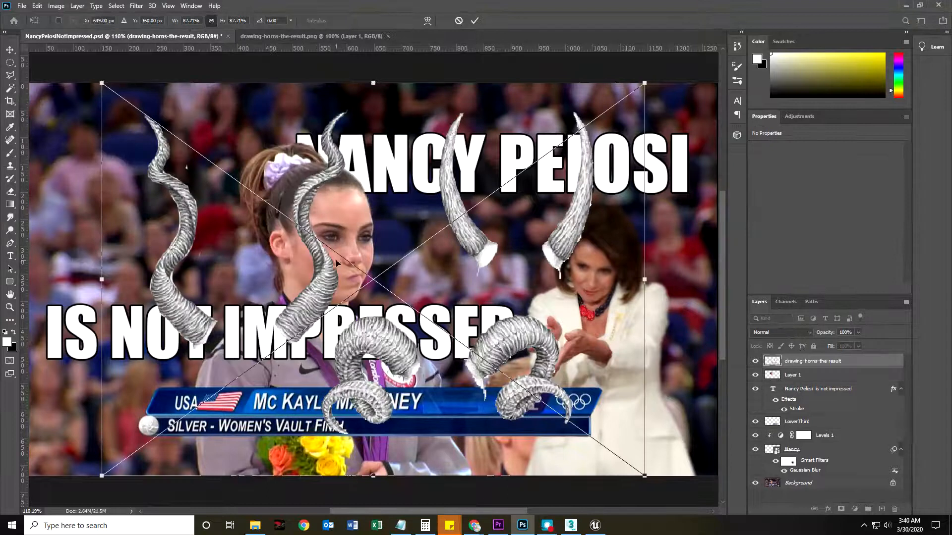
{"action": "mouse_move", "coordinate": [319, 278]}
{"action": "left_mouse_down"}
{"action": "mouse_move", "coordinate": [339, 277]}
{"action": "mouse_move", "coordinate": [335, 290]}
{"action": "mouse_move", "coordinate": [318, 288]}
{"action": "mouse_move", "coordinate": [322, 281]}
{"action": "left_mouse_up"}
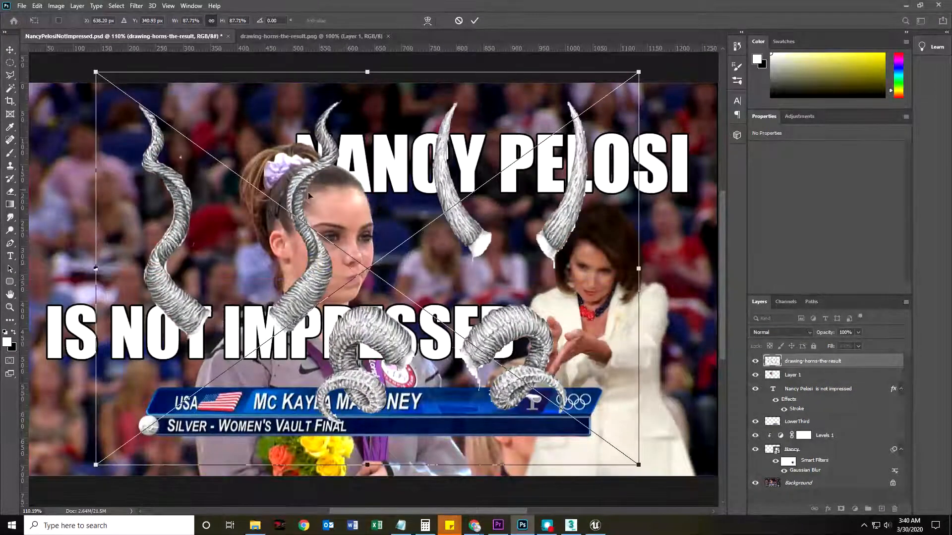
{"action": "left_click", "coordinate": [475, 23]}
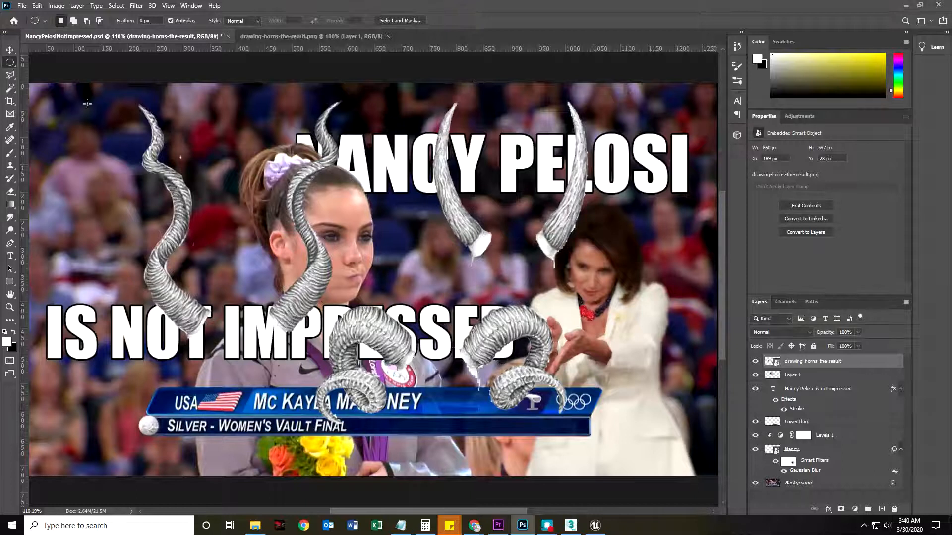
Step: Try the different horn pairs on the athlete's and the other woman's heads by moving the horns layer
{"action": "left_click", "coordinate": [10, 49]}
{"action": "left_click_drag", "start_coordinate": [333, 284], "coordinate": [132, 231]}
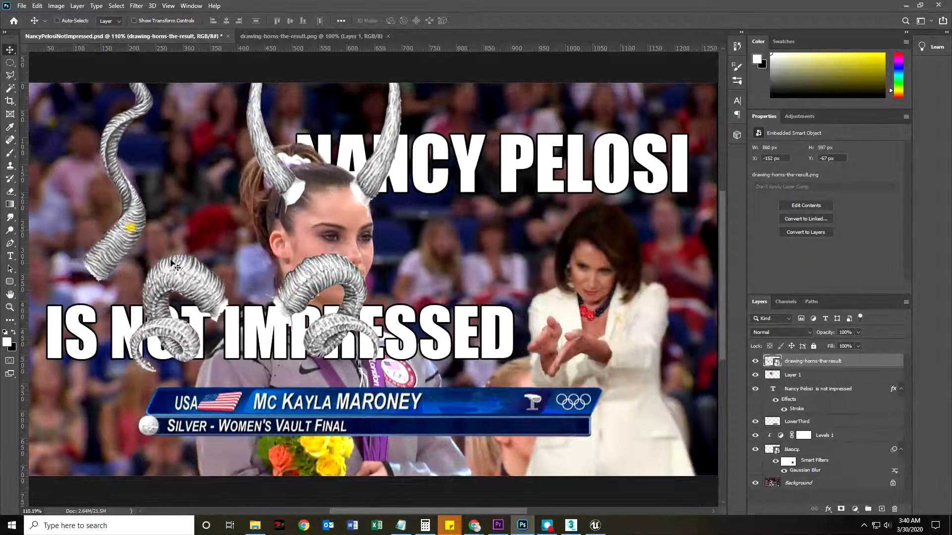
{"action": "key", "text": "z"}
{"action": "mouse_move", "coordinate": [417, 328]}
{"action": "left_mouse_down"}
{"action": "mouse_move", "coordinate": [376, 331]}
{"action": "mouse_move", "coordinate": [414, 333]}
{"action": "left_mouse_up"}
{"action": "key", "text": "v"}
{"action": "mouse_move", "coordinate": [261, 167]}
{"action": "left_mouse_down"}
{"action": "mouse_move", "coordinate": [261, 153]}
{"action": "mouse_move", "coordinate": [254, 164]}
{"action": "mouse_move", "coordinate": [260, 156]}
{"action": "left_mouse_up"}
{"action": "key", "text": "z"}
{"action": "mouse_move", "coordinate": [427, 320]}
{"action": "left_mouse_down"}
{"action": "mouse_move", "coordinate": [382, 325]}
{"action": "mouse_move", "coordinate": [410, 317]}
{"action": "left_mouse_up"}
{"action": "key", "text": "v"}
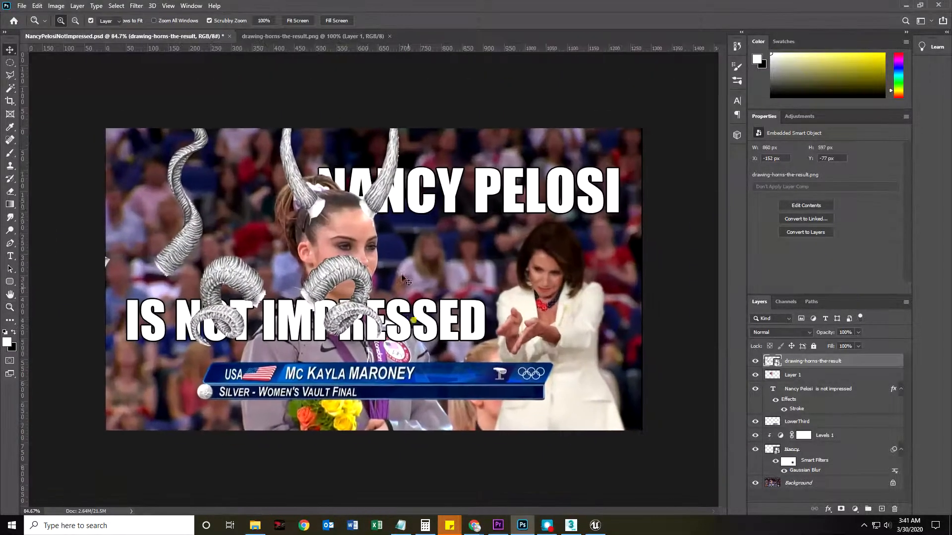
{"action": "left_click_drag", "start_coordinate": [373, 211], "coordinate": [429, 122]}
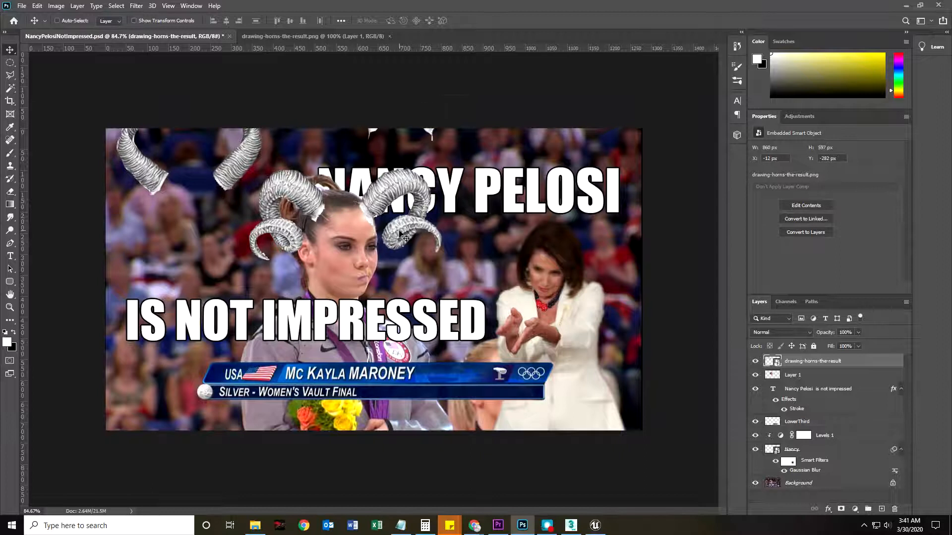
{"action": "left_click_drag", "start_coordinate": [389, 199], "coordinate": [538, 314]}
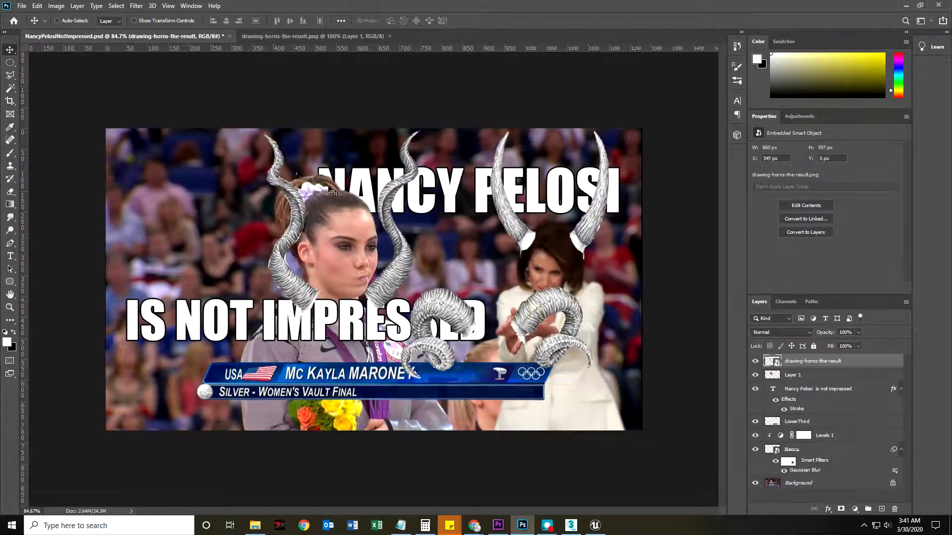
Step: Shift the horns layer back toward the middle and mask out the wavy and straight horn pairs in black
{"action": "left_click_drag", "start_coordinate": [420, 232], "coordinate": [325, 318]}
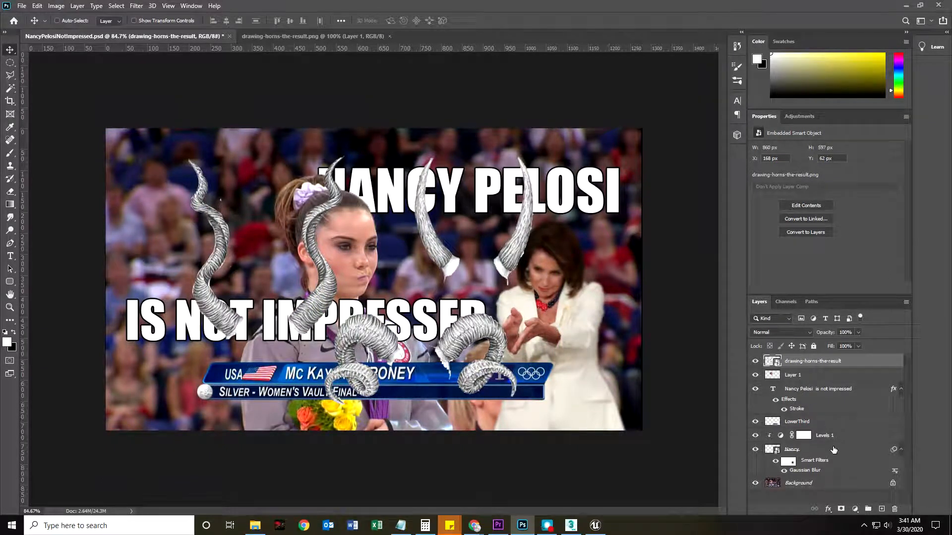
{"action": "left_click", "coordinate": [841, 509]}
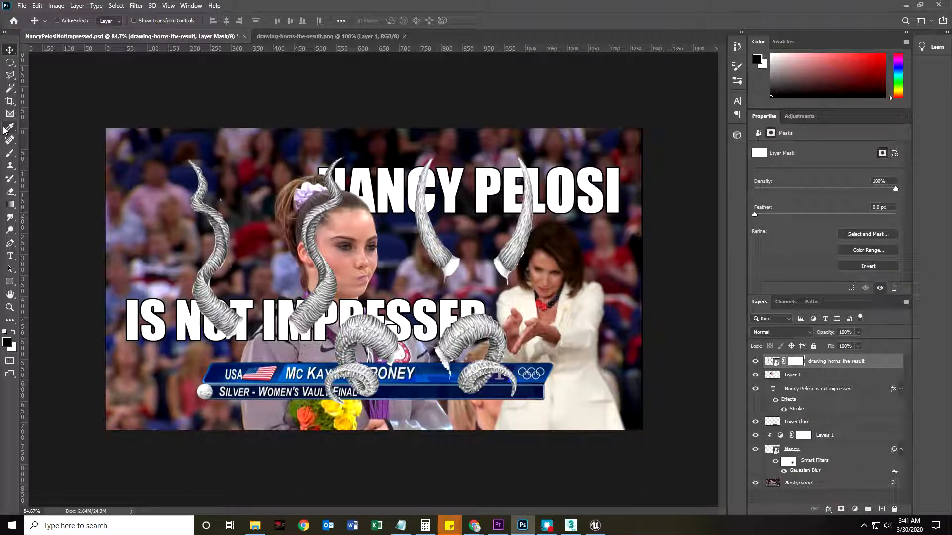
{"action": "key", "text": "b"}
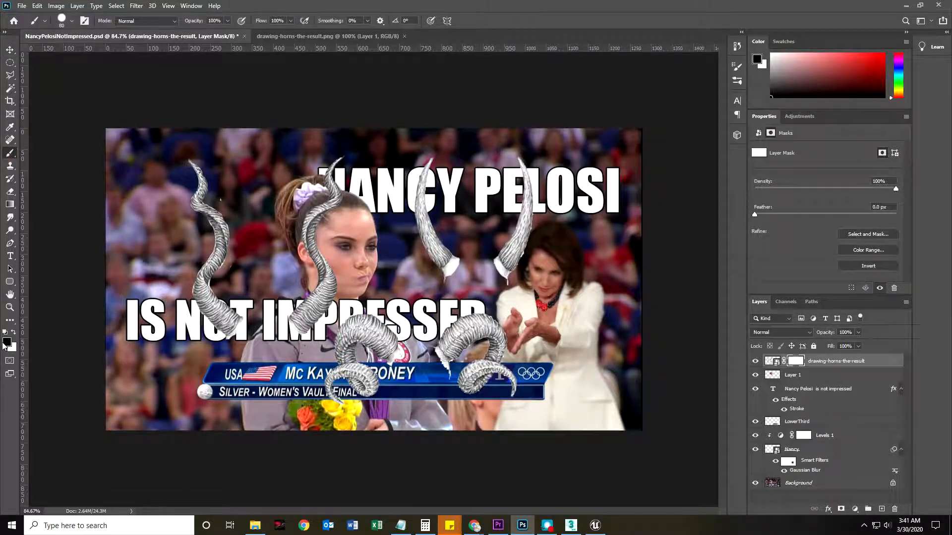
{"action": "mouse_move", "coordinate": [183, 167]}
{"action": "left_mouse_down"}
{"action": "mouse_move", "coordinate": [208, 251]}
{"action": "mouse_move", "coordinate": [214, 325]}
{"action": "left_mouse_up"}
{"action": "mouse_move", "coordinate": [294, 324]}
{"action": "left_mouse_down"}
{"action": "mouse_move", "coordinate": [321, 290]}
{"action": "mouse_move", "coordinate": [322, 208]}
{"action": "mouse_move", "coordinate": [363, 222]}
{"action": "left_mouse_up"}
{"action": "mouse_move", "coordinate": [424, 159]}
{"action": "left_mouse_down"}
{"action": "mouse_move", "coordinate": [451, 278]}
{"action": "mouse_move", "coordinate": [505, 275]}
{"action": "mouse_move", "coordinate": [532, 171]}
{"action": "left_mouse_up"}
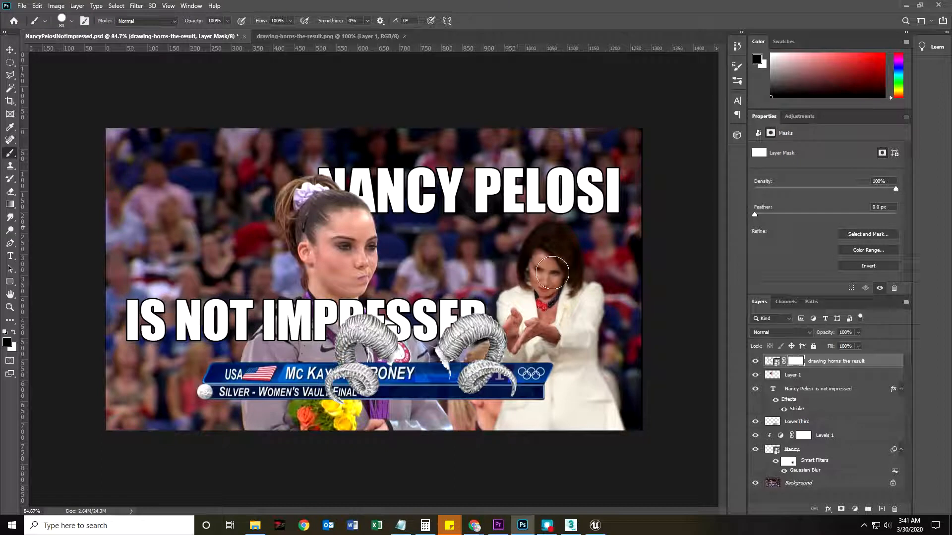
Step: Move the remaining curled horns onto the athlete's head
{"action": "key", "text": "v"}
{"action": "left_click_drag", "start_coordinate": [377, 341], "coordinate": [300, 203]}
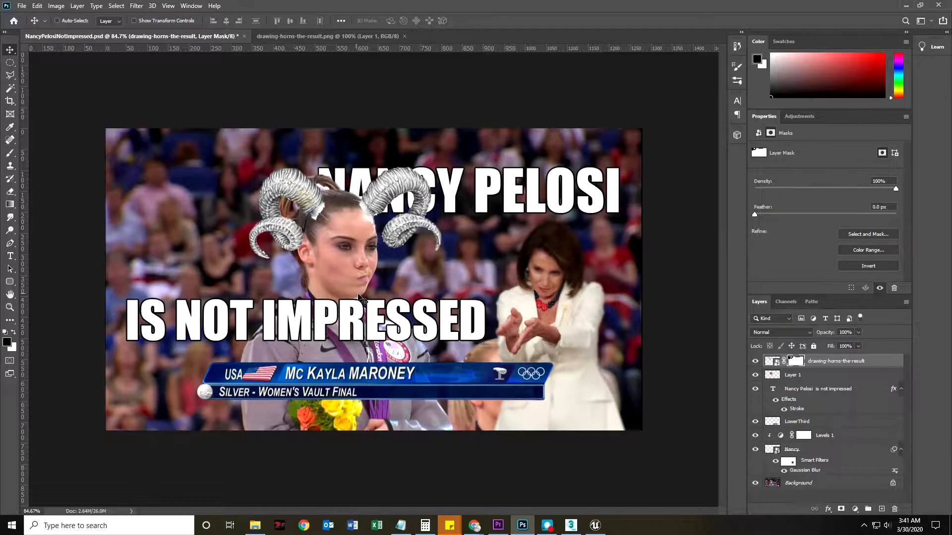
Step: Mask away the white base of the horn over the athlete's ponytail side with a smaller brush, blending it into the hair
{"action": "key", "text": "ctrl+space"}
{"action": "left_click_drag", "start_coordinate": [382, 272], "coordinate": [426, 263]}
{"action": "left_click_drag", "start_coordinate": [331, 230], "coordinate": [348, 349]}
{"action": "key", "text": "ctrl+space"}
{"action": "left_click_drag", "start_coordinate": [199, 260], "coordinate": [269, 331]}
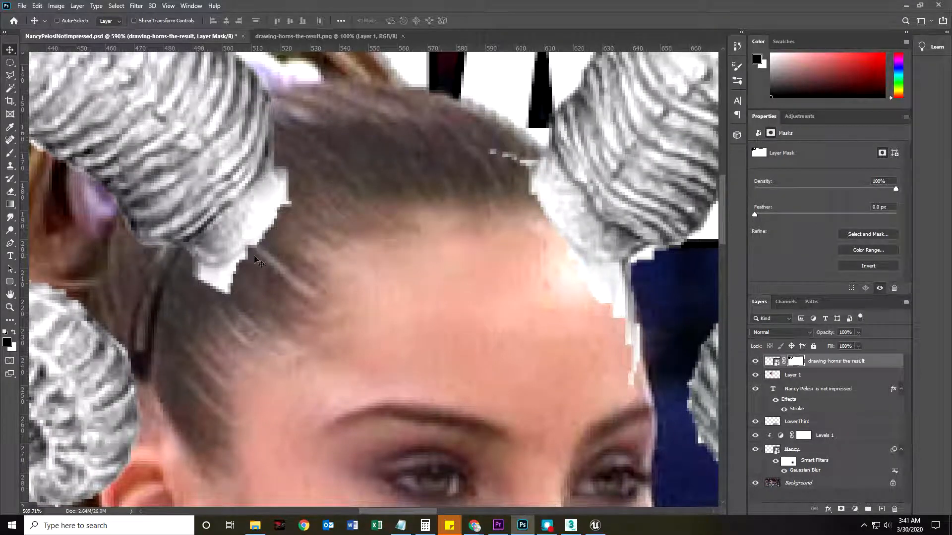
{"action": "left_click", "coordinate": [10, 152]}
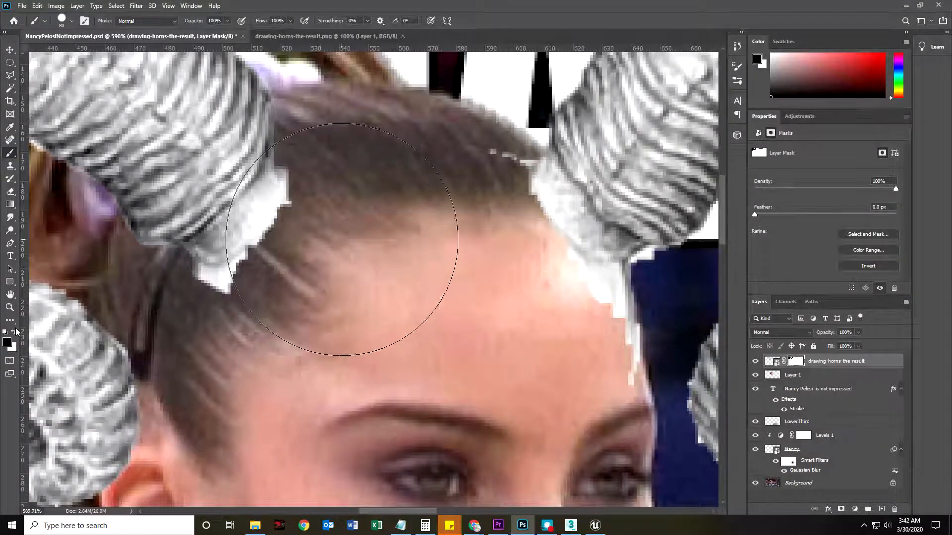
{"action": "key", "text": "bracketleft"}
{"action": "key", "text": "bracketleft"}
{"action": "key", "text": "bracketleft"}
{"action": "key", "text": "bracketleft"}
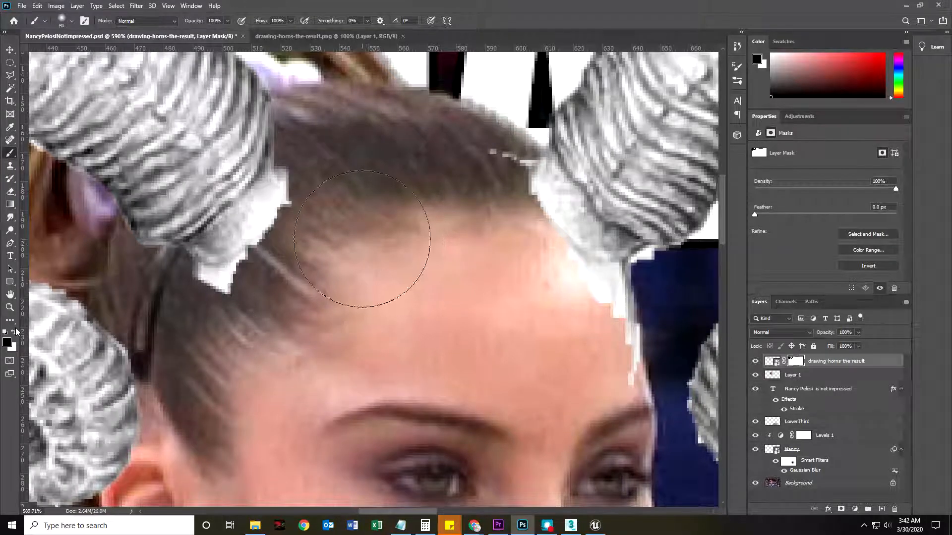
{"action": "key", "text": "bracketleft"}
{"action": "mouse_move", "coordinate": [334, 174]}
{"action": "left_mouse_down"}
{"action": "mouse_move", "coordinate": [270, 261]}
{"action": "mouse_move", "coordinate": [180, 299]}
{"action": "mouse_move", "coordinate": [353, 196]}
{"action": "mouse_move", "coordinate": [261, 253]}
{"action": "mouse_move", "coordinate": [336, 134]}
{"action": "mouse_move", "coordinate": [351, 127]}
{"action": "mouse_move", "coordinate": [202, 266]}
{"action": "mouse_move", "coordinate": [365, 149]}
{"action": "mouse_move", "coordinate": [347, 195]}
{"action": "mouse_move", "coordinate": [253, 246]}
{"action": "mouse_move", "coordinate": [116, 285]}
{"action": "mouse_move", "coordinate": [142, 278]}
{"action": "mouse_move", "coordinate": [123, 289]}
{"action": "mouse_move", "coordinate": [90, 367]}
{"action": "left_mouse_up"}
{"action": "key", "text": "bracketright"}
{"action": "mouse_move", "coordinate": [373, 330]}
{"action": "left_mouse_down"}
{"action": "mouse_move", "coordinate": [322, 333]}
{"action": "mouse_move", "coordinate": [355, 335]}
{"action": "left_mouse_up"}
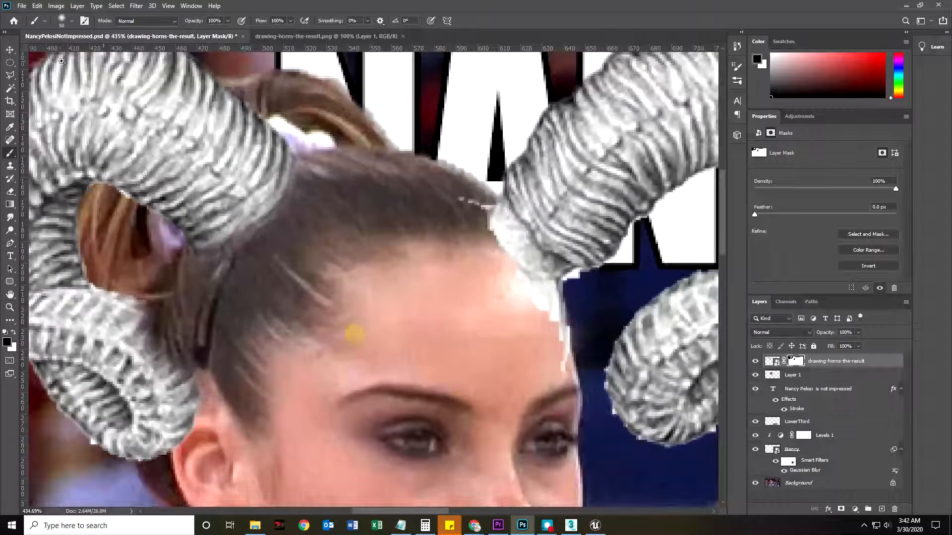
Step: Reposition the curled horns slightly against the athlete's hairline
{"action": "left_click", "coordinate": [10, 50]}
{"action": "left_click_drag", "start_coordinate": [157, 122], "coordinate": [167, 156]}
{"action": "mouse_move", "coordinate": [364, 346]}
{"action": "left_mouse_down"}
{"action": "mouse_move", "coordinate": [316, 351]}
{"action": "mouse_move", "coordinate": [344, 319]}
{"action": "mouse_move", "coordinate": [352, 345]}
{"action": "left_mouse_up"}
{"action": "left_click_drag", "start_coordinate": [315, 309], "coordinate": [323, 323]}
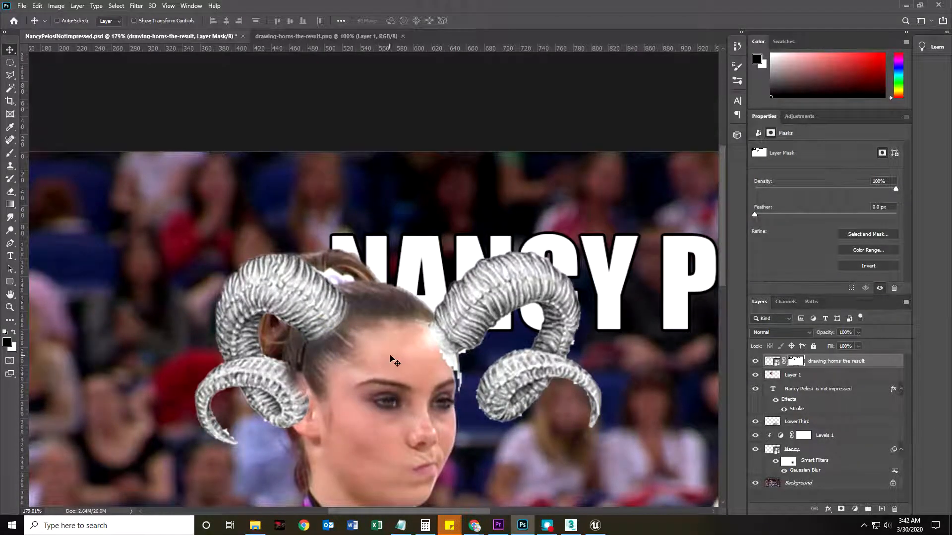
Step: Mask out the white base and stray edges of the other horn where it meets the athlete's forehead
{"action": "left_click_drag", "start_coordinate": [393, 355], "coordinate": [397, 255]}
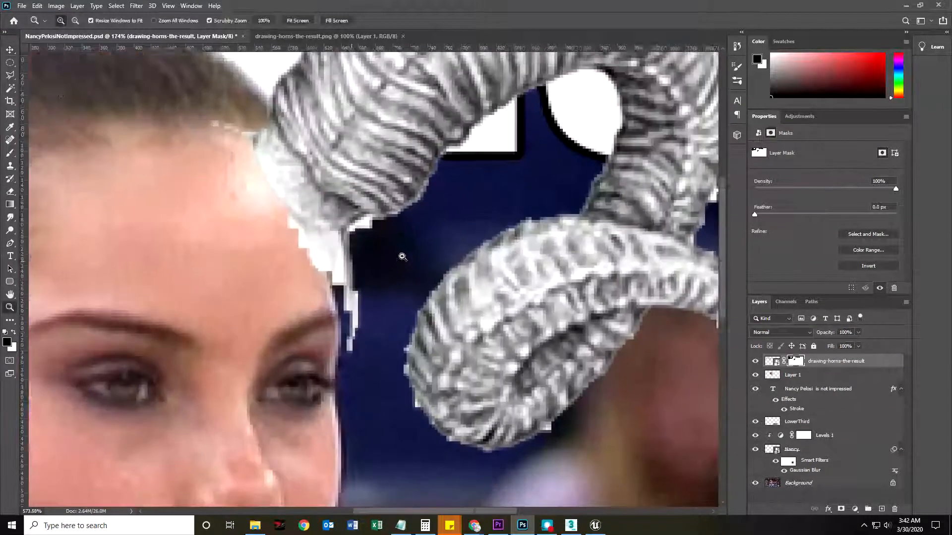
{"action": "left_click", "coordinate": [10, 153]}
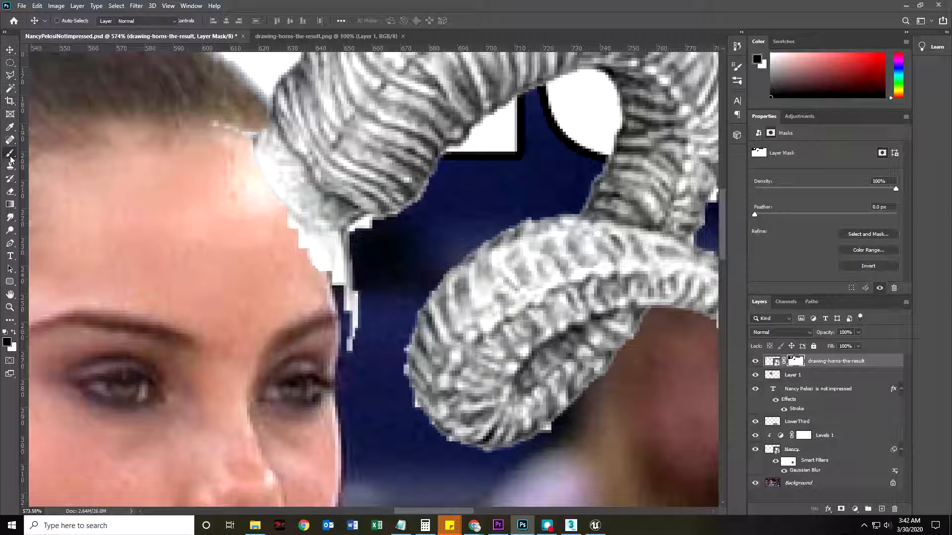
{"action": "mouse_move", "coordinate": [245, 282]}
{"action": "left_mouse_down"}
{"action": "mouse_move", "coordinate": [232, 231]}
{"action": "mouse_move", "coordinate": [261, 234]}
{"action": "mouse_move", "coordinate": [250, 218]}
{"action": "left_mouse_up"}
{"action": "left_click_drag", "start_coordinate": [139, 147], "coordinate": [263, 270]}
{"action": "key", "text": "z"}
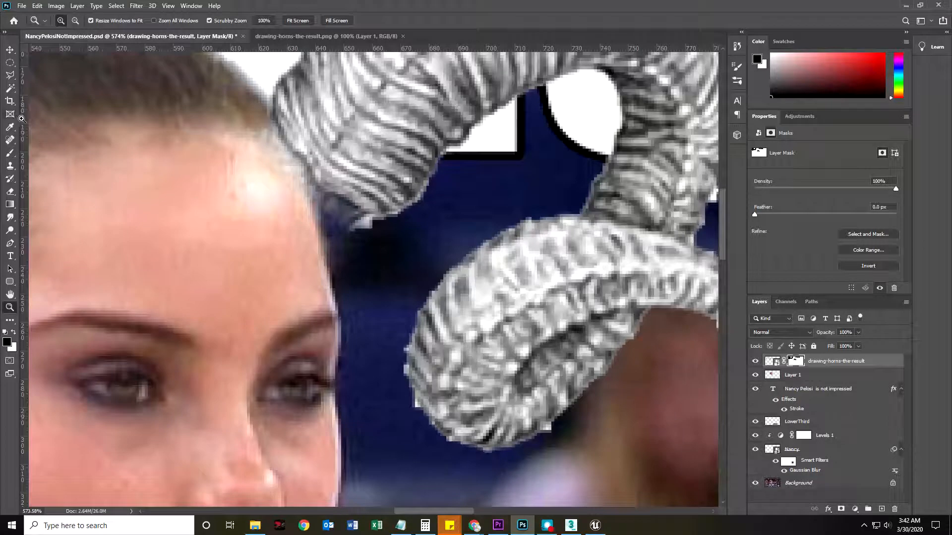
{"action": "key", "text": "b"}
{"action": "key", "text": "z"}
{"action": "left_click", "coordinate": [12, 155]}
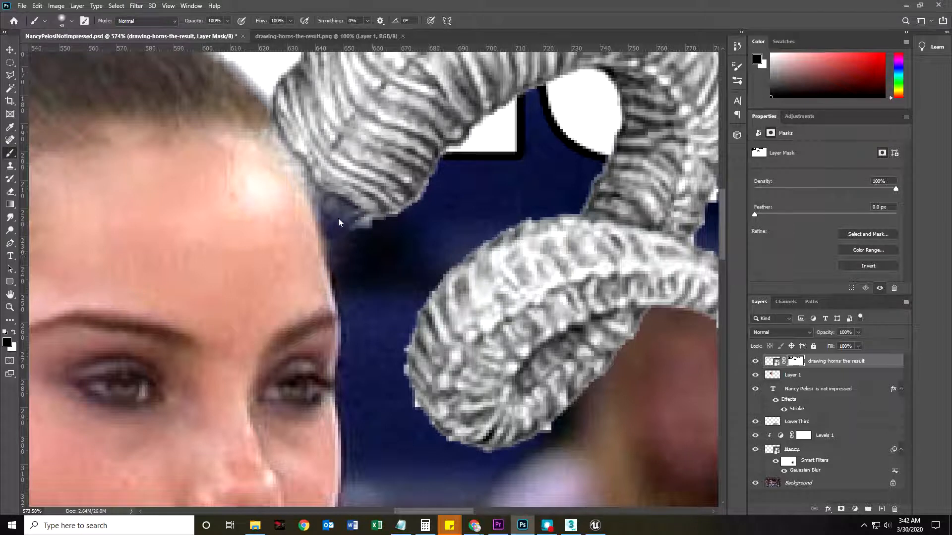
{"action": "mouse_move", "coordinate": [178, 129]}
{"action": "left_mouse_down"}
{"action": "mouse_move", "coordinate": [178, 168]}
{"action": "mouse_move", "coordinate": [221, 159]}
{"action": "mouse_move", "coordinate": [168, 141]}
{"action": "left_mouse_up"}
Step: Nudge the curled horns slightly lower on the athlete's head
{"action": "key", "text": "ctrl+0"}
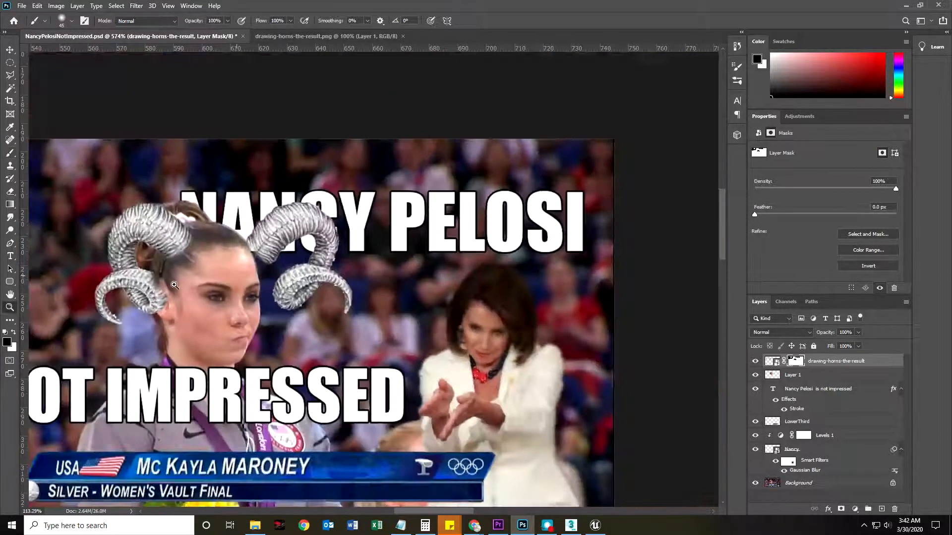
{"action": "left_click", "coordinate": [9, 51]}
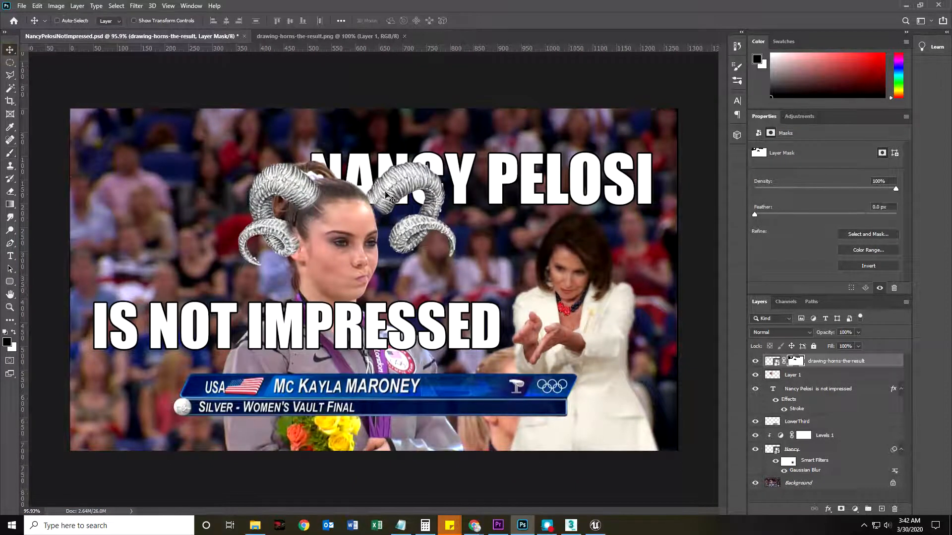
{"action": "mouse_move", "coordinate": [397, 177]}
{"action": "left_mouse_down"}
{"action": "mouse_move", "coordinate": [388, 179]}
{"action": "mouse_move", "coordinate": [397, 185]}
{"action": "left_mouse_up"}
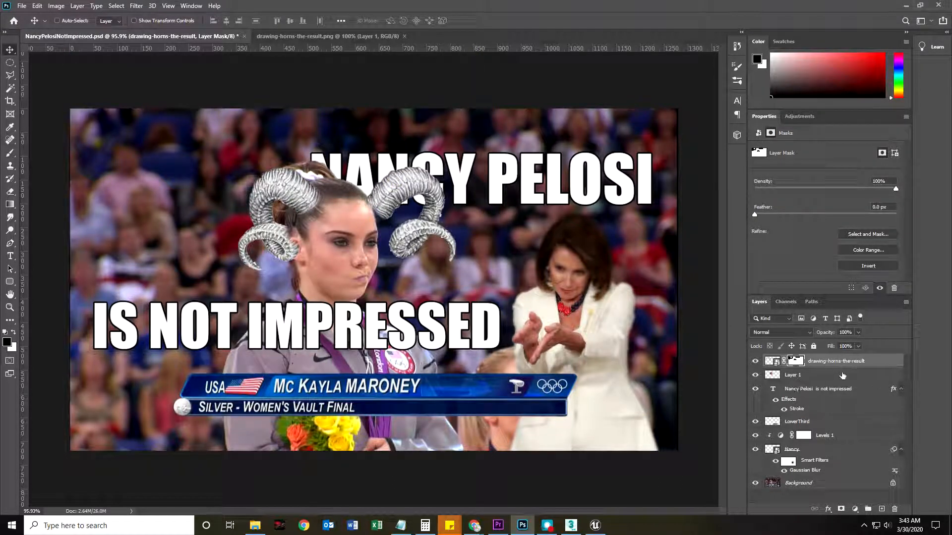
Step: Scale the horns layer proportionally to about 87% and reposition the horns on the athlete's head
{"action": "key", "text": "ctrl"}
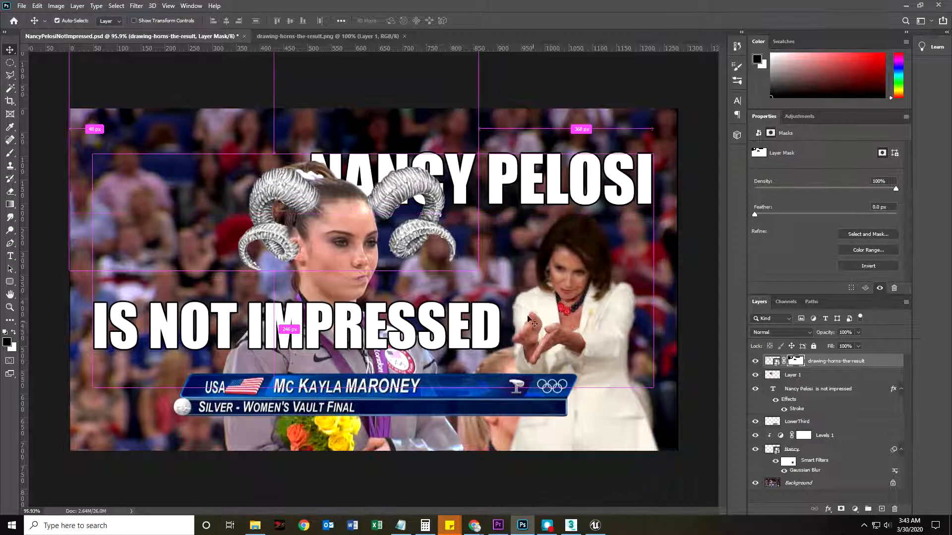
{"action": "key", "text": "ctrl+t"}
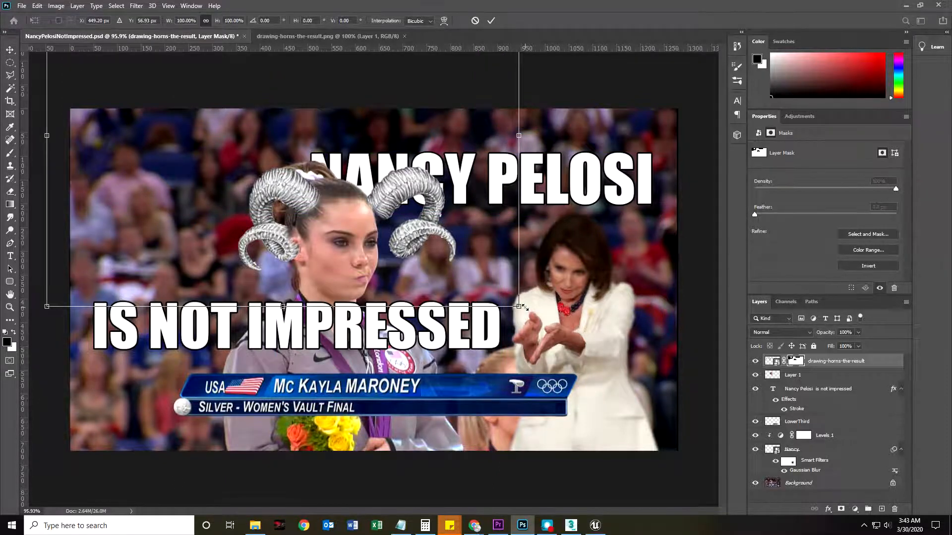
{"action": "left_click_drag", "start_coordinate": [518, 308], "coordinate": [460, 265]}
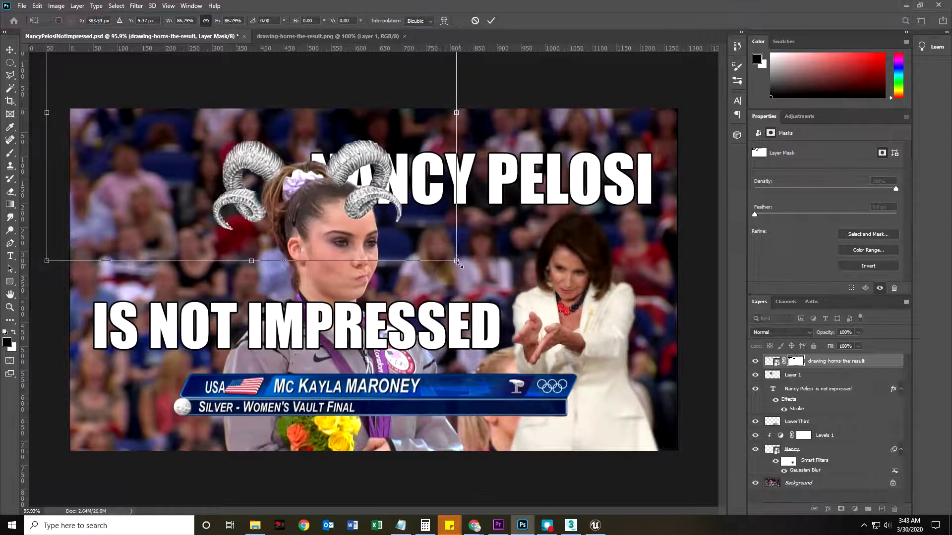
{"action": "left_click_drag", "start_coordinate": [347, 165], "coordinate": [388, 203]}
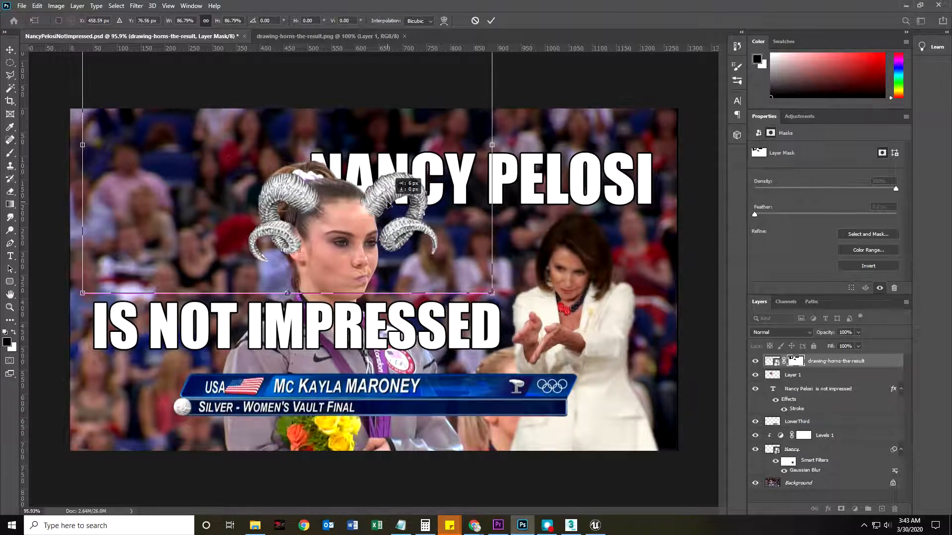
{"action": "mouse_move", "coordinate": [384, 205]}
{"action": "left_mouse_down"}
{"action": "mouse_move", "coordinate": [370, 205]}
{"action": "mouse_move", "coordinate": [389, 208]}
{"action": "left_mouse_up"}
{"action": "key", "text": "Return"}
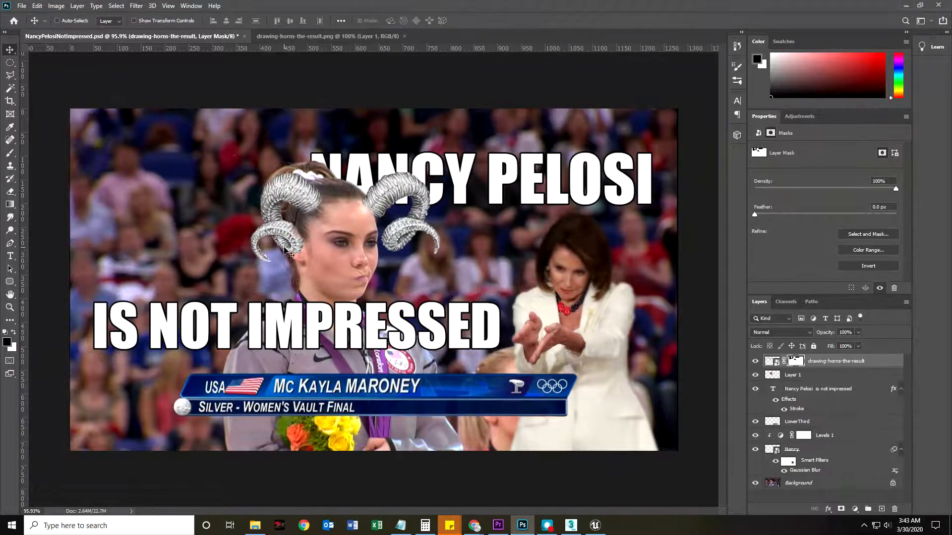
Step: Paint white on the horns layer's mask to restore the hidden edge of the horn curl beside the athlete's ear, checking the mask by itself
{"action": "scroll", "coordinate": [289, 253], "scroll_direction": "up", "scroll_amount": 5}
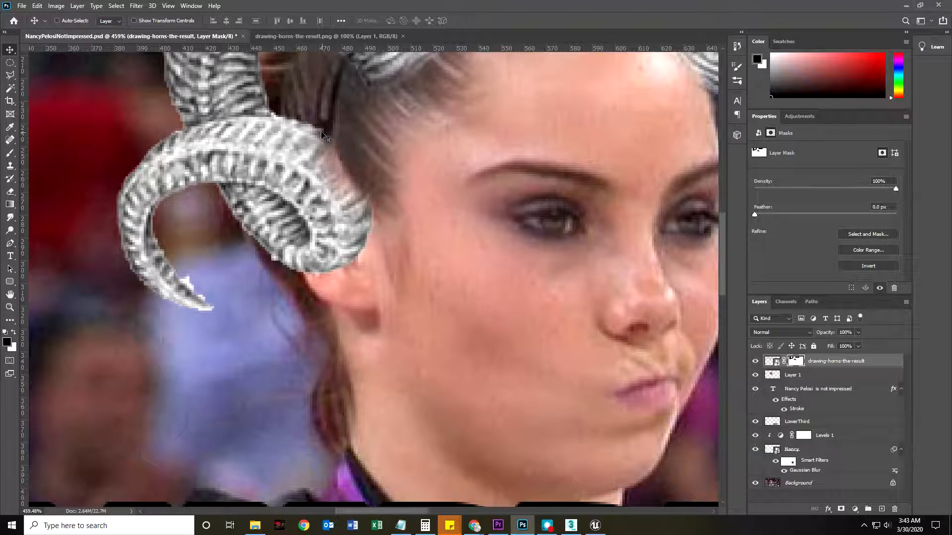
{"action": "scroll", "coordinate": [329, 160], "scroll_direction": "down", "scroll_amount": 4}
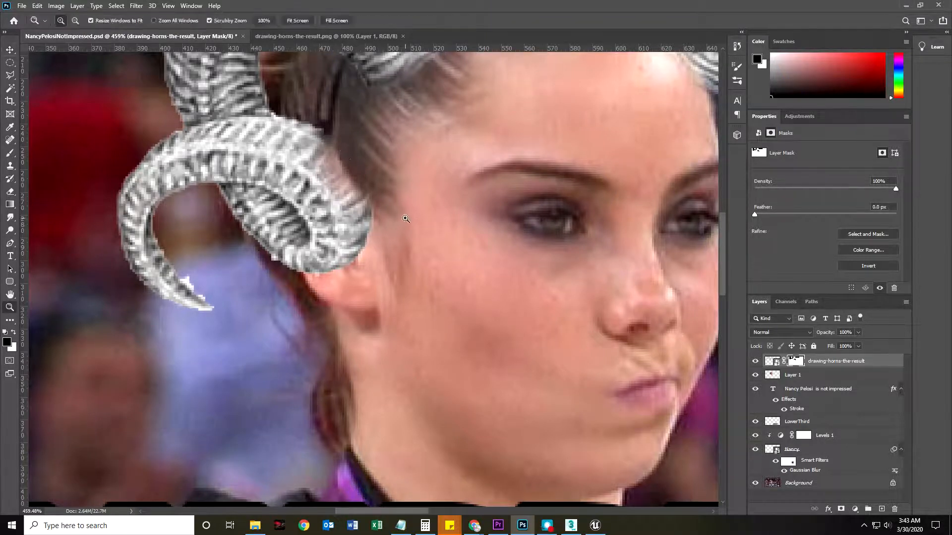
{"action": "scroll", "coordinate": [392, 215], "scroll_direction": "up", "scroll_amount": 4}
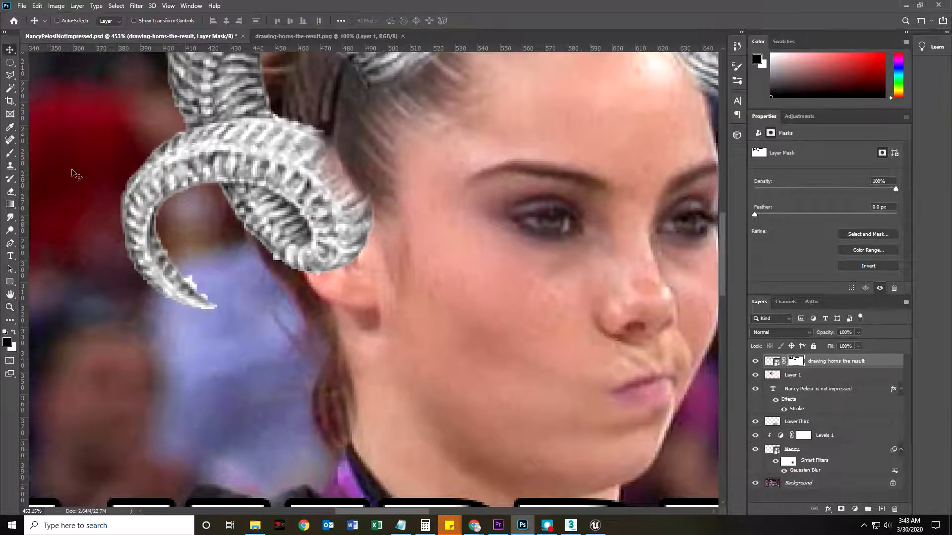
{"action": "left_click", "coordinate": [15, 157]}
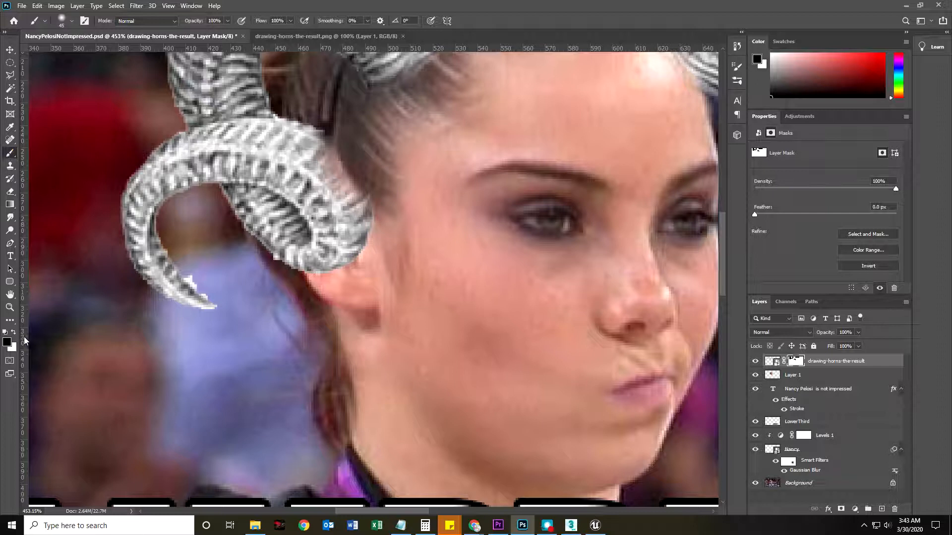
{"action": "left_click", "coordinate": [14, 336]}
{"action": "left_click", "coordinate": [795, 364], "text": "alt"}
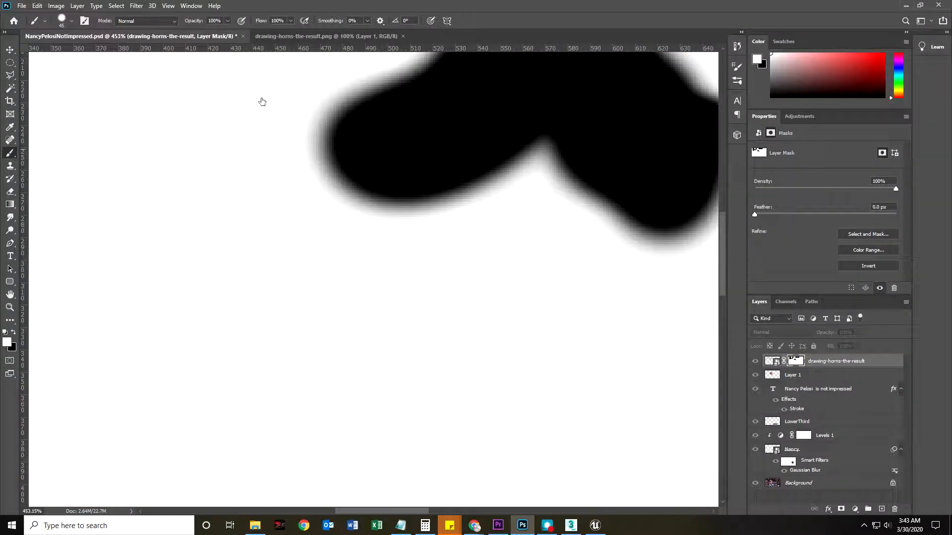
{"action": "left_click", "coordinate": [793, 365], "text": "alt"}
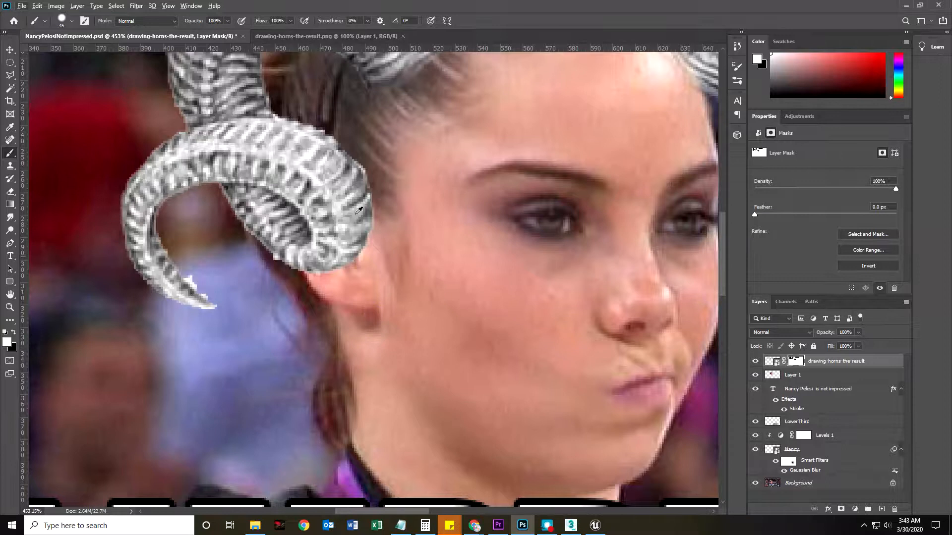
Step: Rotate the horns layer to about -6°, scale it proportionally to about 93% and reposition it to match the tilt of the athlete's head
{"action": "key", "text": "z"}
{"action": "mouse_move", "coordinate": [409, 259]}
{"action": "left_mouse_down"}
{"action": "mouse_move", "coordinate": [329, 264]}
{"action": "mouse_move", "coordinate": [364, 265]}
{"action": "left_mouse_up"}
{"action": "key", "text": "b"}
{"action": "left_click", "coordinate": [12, 50]}
{"action": "key", "text": "ctrl+t"}
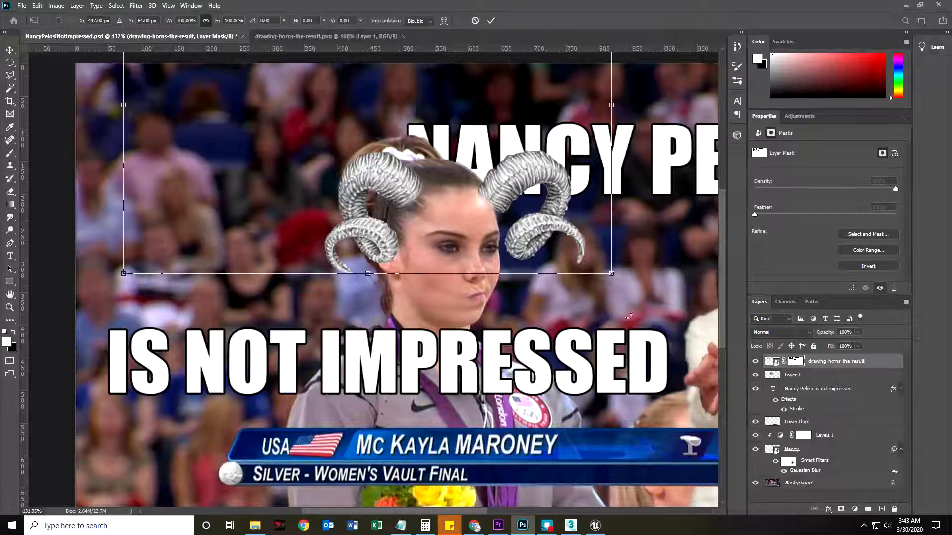
{"action": "left_click_drag", "start_coordinate": [631, 292], "coordinate": [645, 284]}
{"action": "left_click_drag", "start_coordinate": [524, 174], "coordinate": [514, 174]}
{"action": "left_click_drag", "start_coordinate": [646, 271], "coordinate": [654, 254]}
{"action": "left_click_drag", "start_coordinate": [503, 155], "coordinate": [491, 164]}
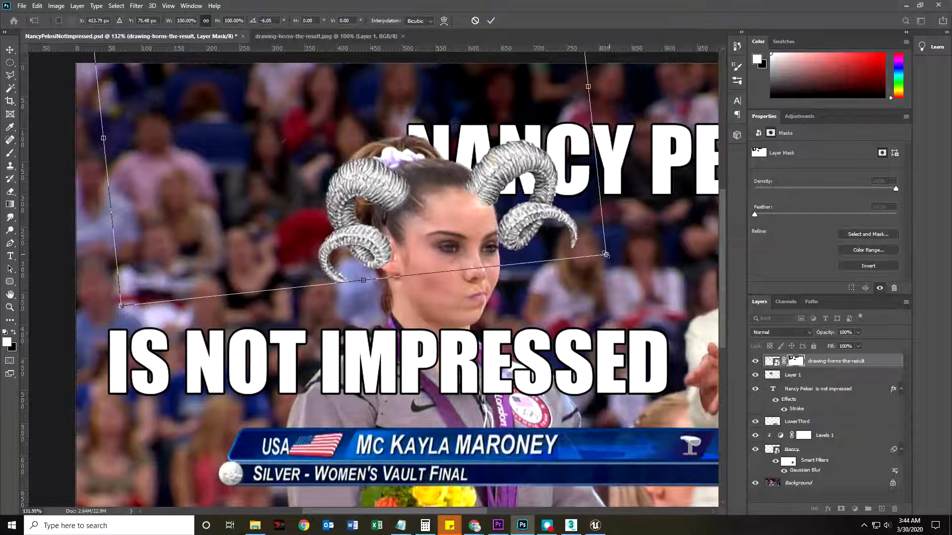
{"action": "left_click_drag", "start_coordinate": [606, 254], "coordinate": [575, 237]}
{"action": "left_click_drag", "start_coordinate": [464, 187], "coordinate": [493, 201]}
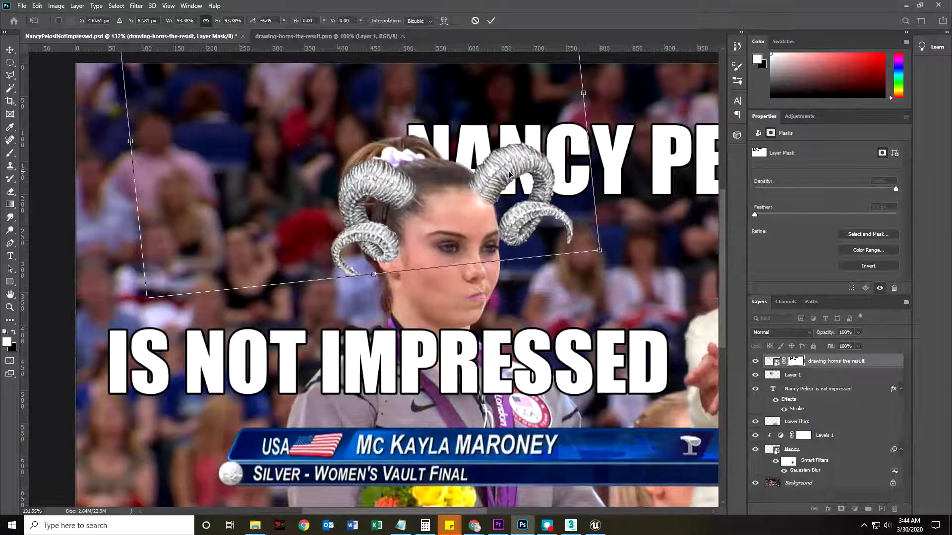
{"action": "key", "text": "Return"}
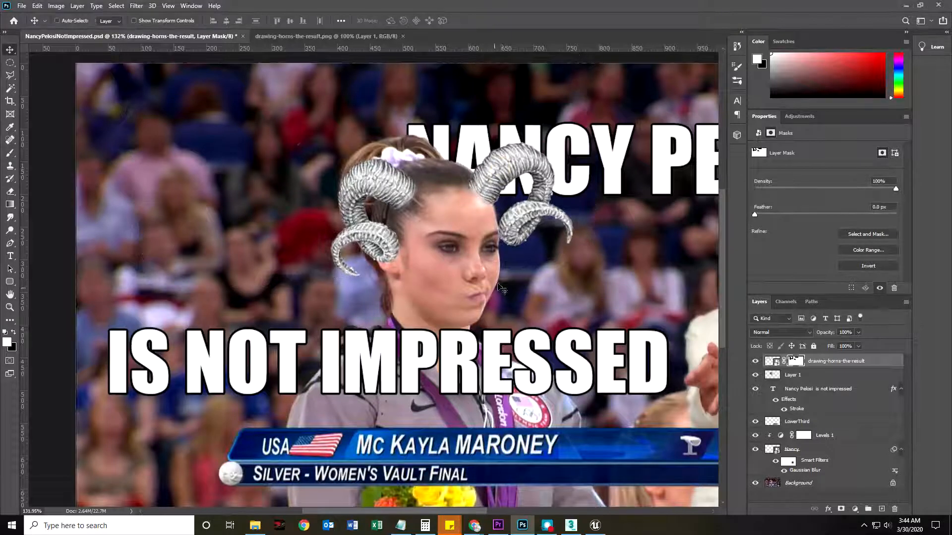
Step: Paint black on the mask to hide the base of the horn overlapping the athlete's forehead along her hairline
{"action": "scroll", "coordinate": [469, 274], "scroll_direction": "up", "scroll_amount": 6}
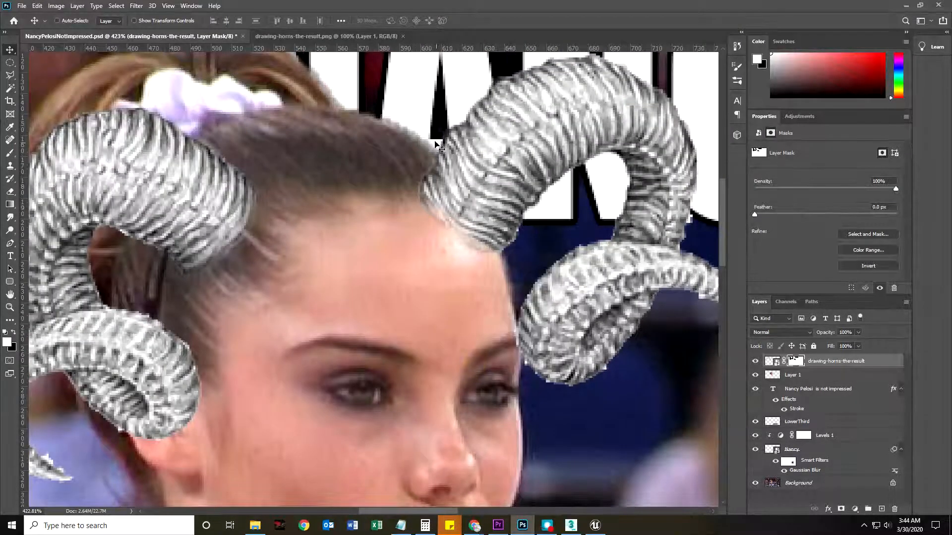
{"action": "left_click", "coordinate": [10, 154]}
{"action": "left_click_drag", "start_coordinate": [448, 267], "coordinate": [404, 219]}
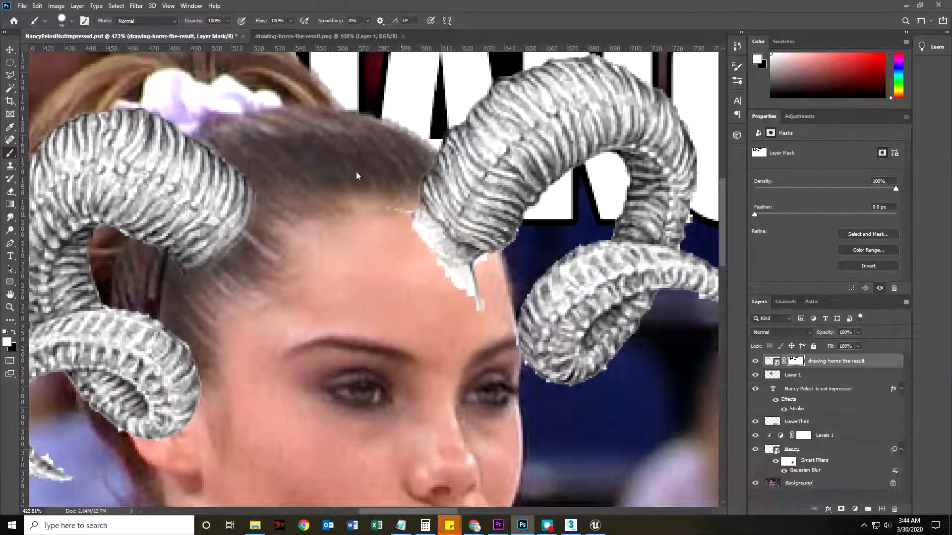
{"action": "key", "text": "ctrl+z"}
{"action": "left_click", "coordinate": [14, 333]}
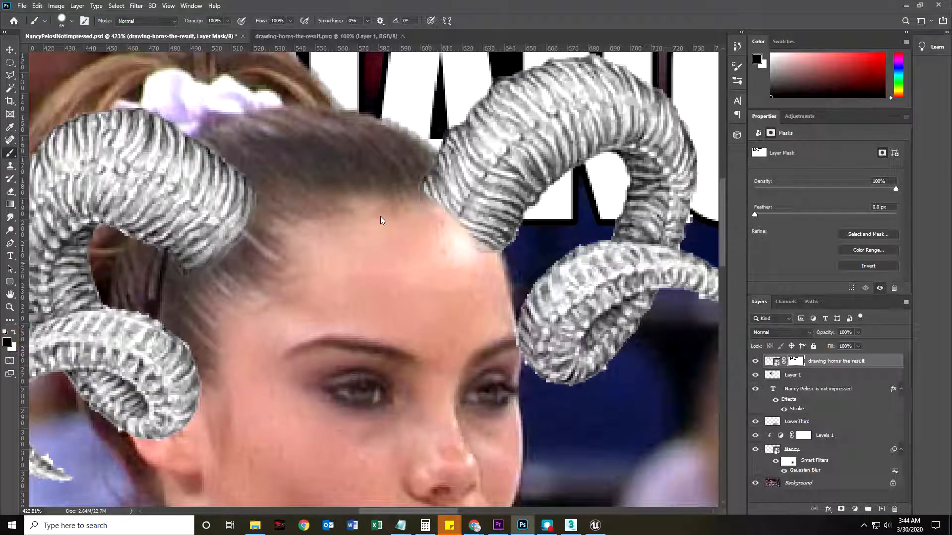
{"action": "mouse_move", "coordinate": [391, 227]}
{"action": "left_mouse_down"}
{"action": "mouse_move", "coordinate": [407, 210]}
{"action": "mouse_move", "coordinate": [368, 171]}
{"action": "mouse_move", "coordinate": [414, 230]}
{"action": "mouse_move", "coordinate": [358, 160]}
{"action": "left_mouse_up"}
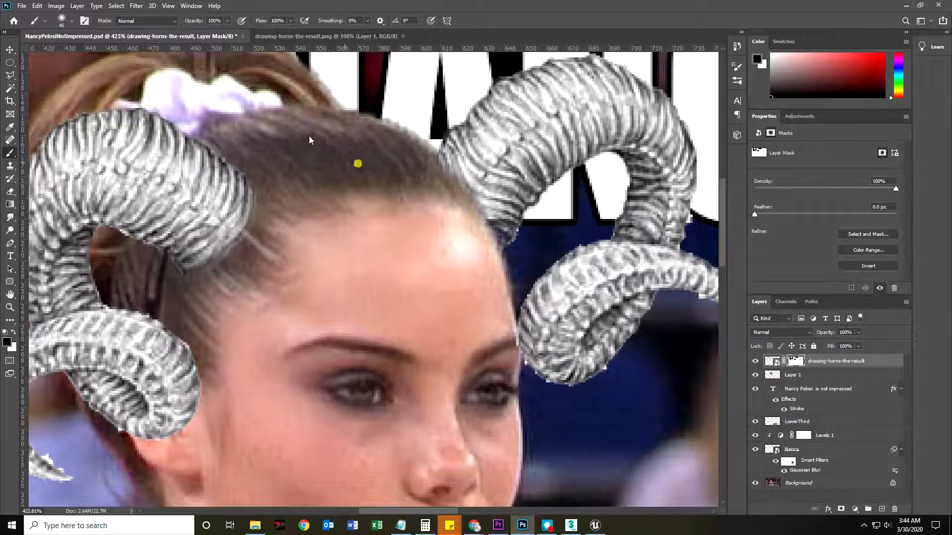
Step: Rotate the horns layer by about 2° and adjust its position on the athlete's head
{"action": "key", "text": "z"}
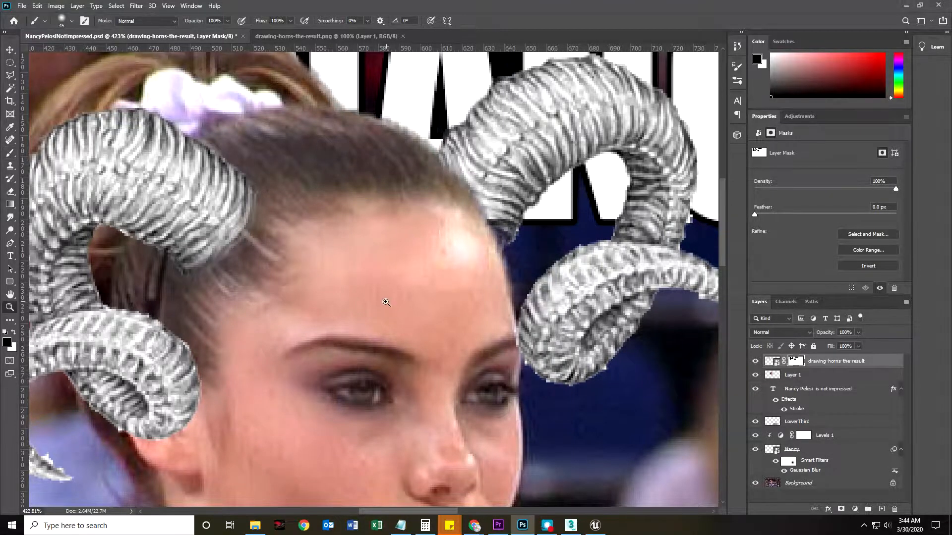
{"action": "key", "text": "ctrl+1"}
{"action": "left_click_drag", "start_coordinate": [325, 315], "coordinate": [318, 415]}
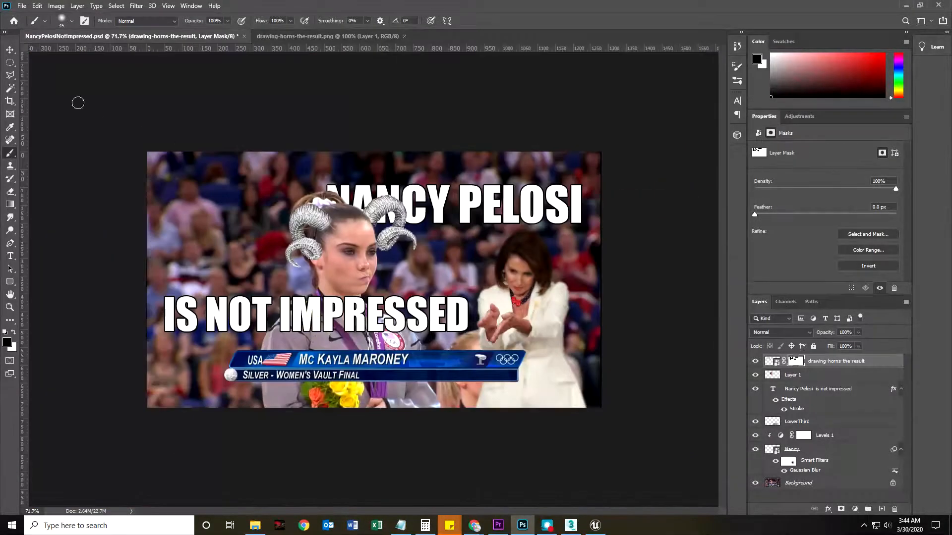
{"action": "left_click", "coordinate": [8, 53]}
{"action": "key", "text": "ctrl+t"}
{"action": "left_click_drag", "start_coordinate": [436, 276], "coordinate": [431, 283]}
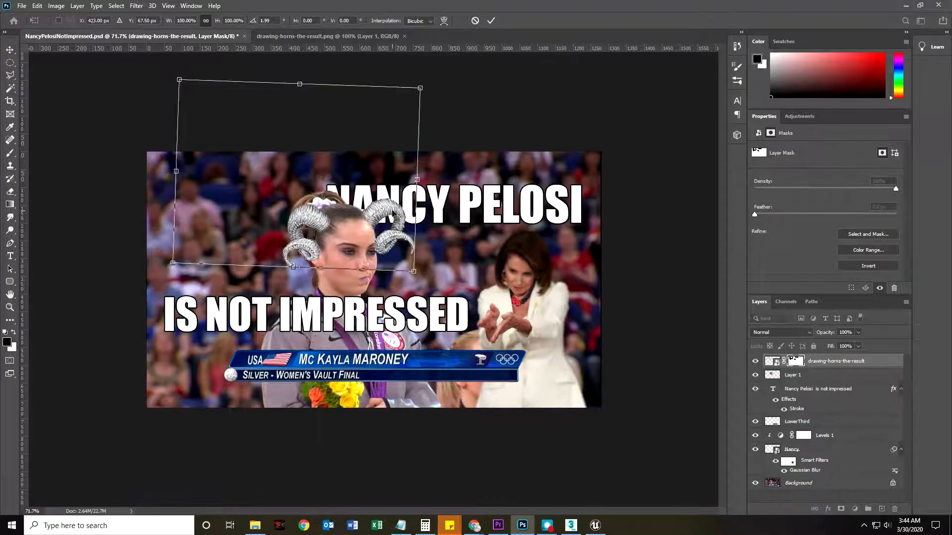
{"action": "left_click_drag", "start_coordinate": [393, 212], "coordinate": [454, 242]}
{"action": "key", "text": "Return"}
{"action": "key", "text": "ctrl+space"}
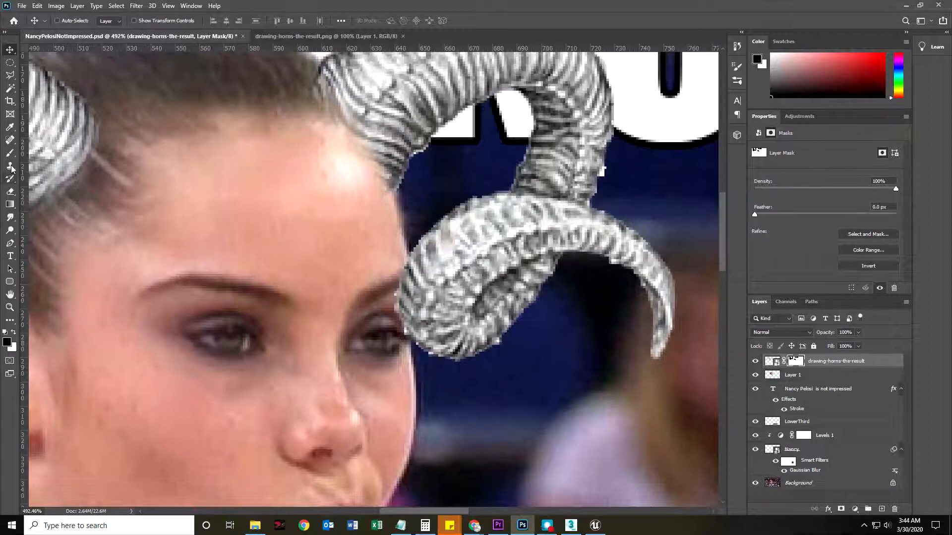
{"action": "left_click", "coordinate": [10, 152]}
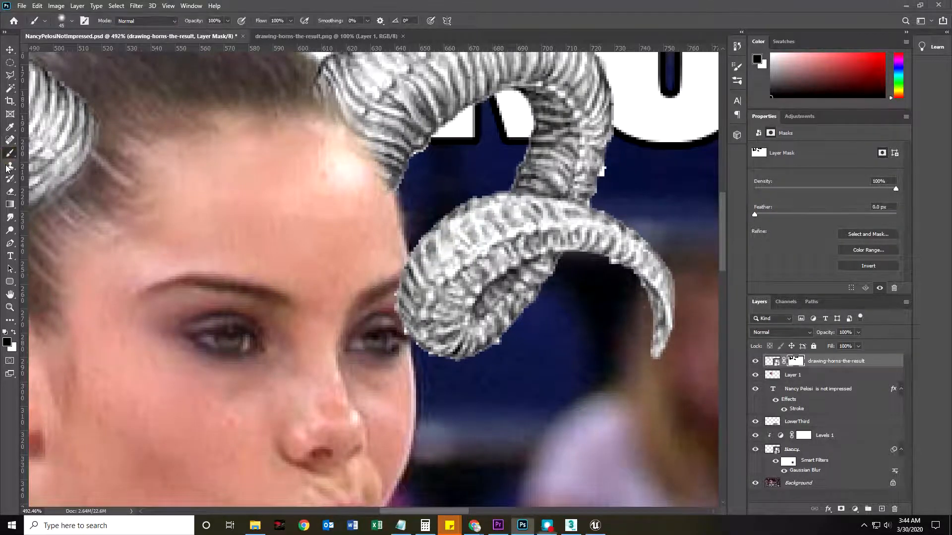
{"action": "key", "text": "ctrl+0"}
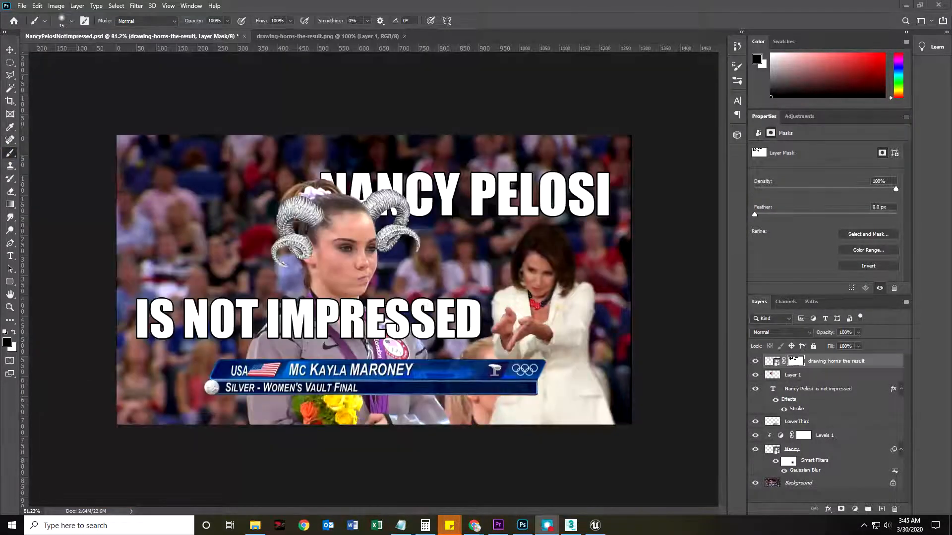
{"action": "key", "text": "z"}
{"action": "left_click_drag", "start_coordinate": [486, 292], "coordinate": [507, 282]}
{"action": "left_click_drag", "start_coordinate": [412, 278], "coordinate": [390, 280]}
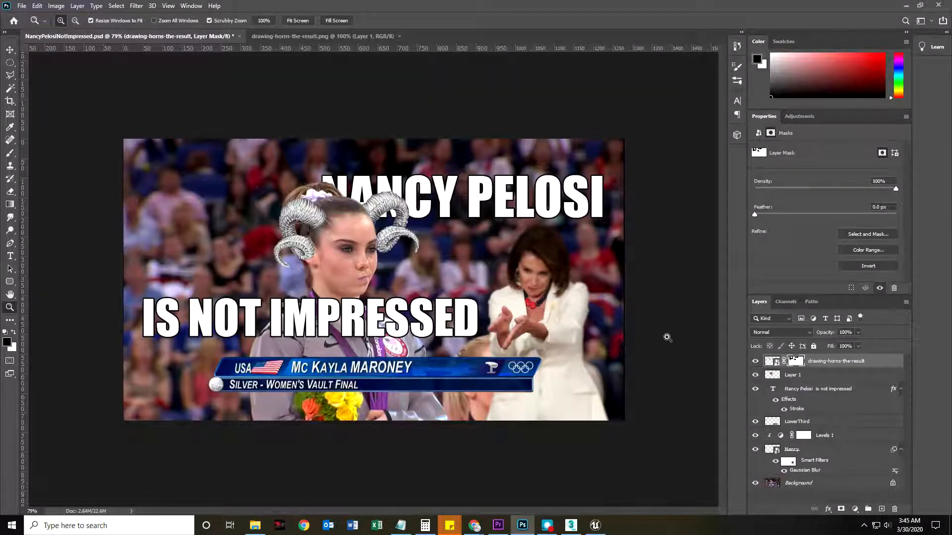
Step: Hide the horns, Layer 1, caption text, LowerThird, Levels 1 and Nancy layers, leaving only the Background layer visible
{"action": "left_click", "coordinate": [756, 361]}
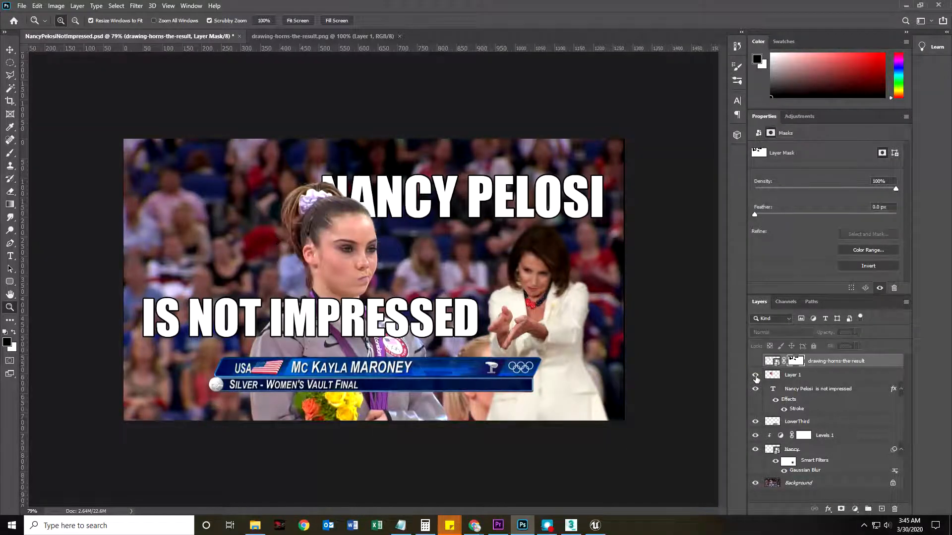
{"action": "left_click", "coordinate": [755, 375]}
{"action": "left_click", "coordinate": [755, 390]}
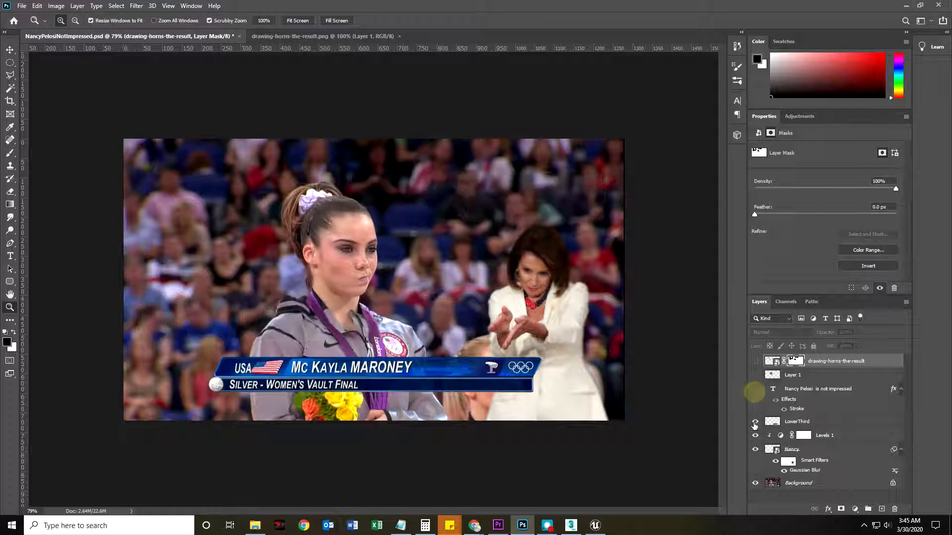
{"action": "left_click", "coordinate": [755, 421]}
{"action": "left_click", "coordinate": [755, 435]}
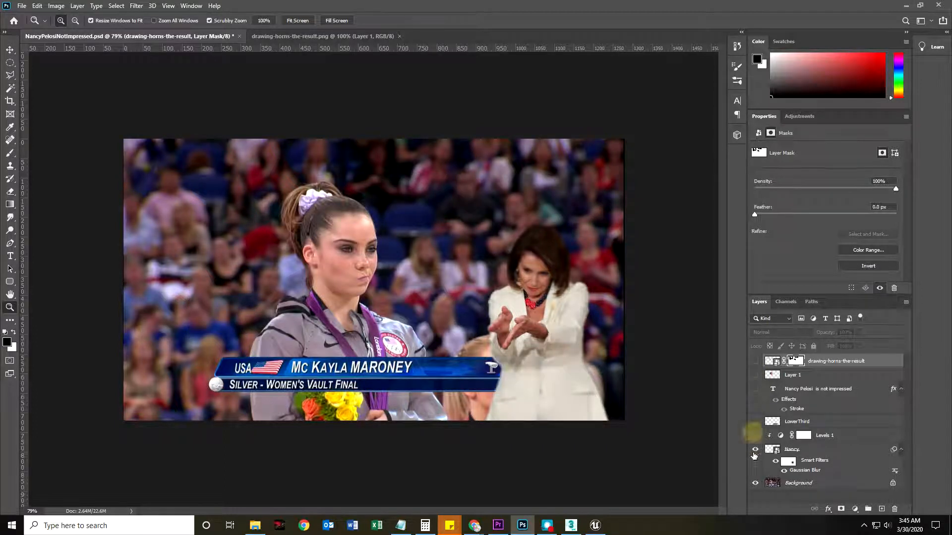
{"action": "left_click", "coordinate": [755, 450]}
Step: Try to select the athlete with the Quick Selection tool while the horns mask is still active
{"action": "left_click_drag", "start_coordinate": [342, 332], "coordinate": [389, 323]}
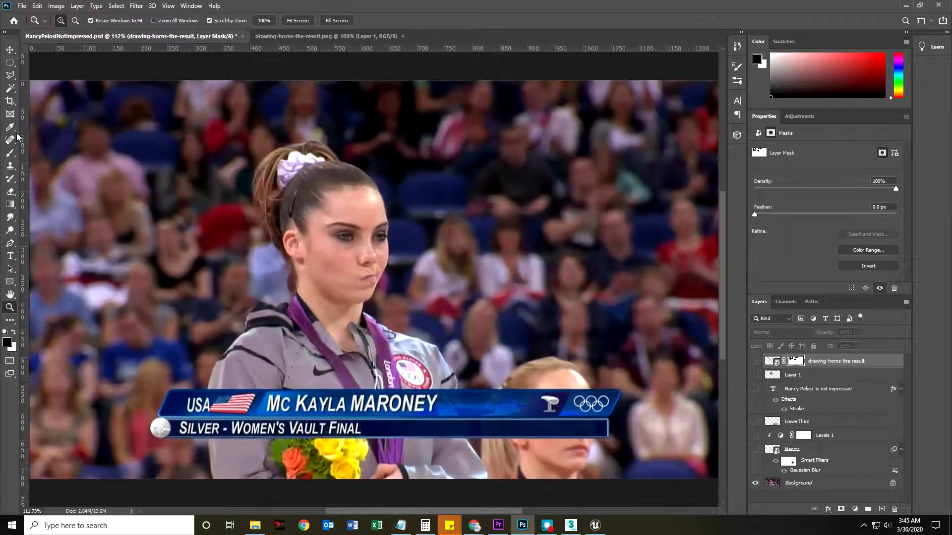
{"action": "left_click", "coordinate": [10, 88]}
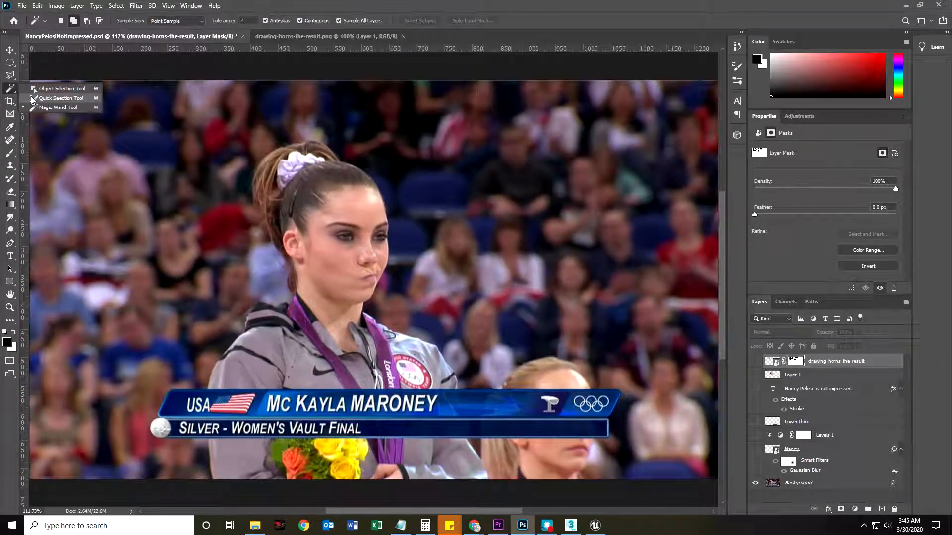
{"action": "left_click", "coordinate": [31, 98]}
{"action": "mouse_move", "coordinate": [330, 233]}
{"action": "left_mouse_down"}
{"action": "mouse_move", "coordinate": [357, 290]}
{"action": "mouse_move", "coordinate": [298, 367]}
{"action": "mouse_move", "coordinate": [397, 396]}
{"action": "left_mouse_up"}
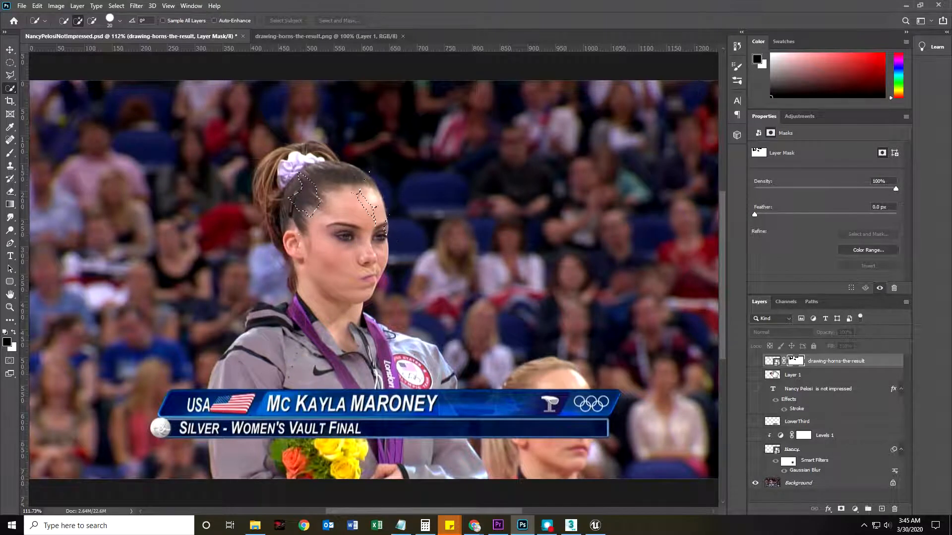
{"action": "mouse_move", "coordinate": [360, 180]}
{"action": "left_mouse_down"}
{"action": "mouse_move", "coordinate": [454, 259]}
{"action": "mouse_move", "coordinate": [462, 289]}
{"action": "mouse_move", "coordinate": [477, 177]}
{"action": "mouse_move", "coordinate": [434, 262]}
{"action": "mouse_move", "coordinate": [390, 201]}
{"action": "mouse_move", "coordinate": [332, 160]}
{"action": "mouse_move", "coordinate": [232, 168]}
{"action": "mouse_move", "coordinate": [212, 181]}
{"action": "left_mouse_up"}
Step: Make the Background layer active, unlock it and clear the leftover selection around the athlete
{"action": "left_click", "coordinate": [813, 483]}
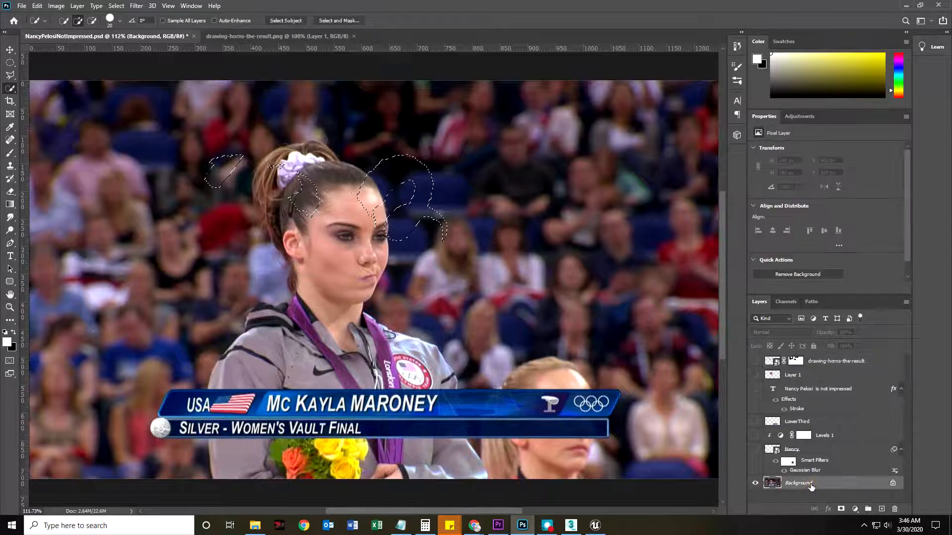
{"action": "left_click", "coordinate": [893, 483]}
{"action": "left_click_drag", "start_coordinate": [326, 225], "coordinate": [329, 270]}
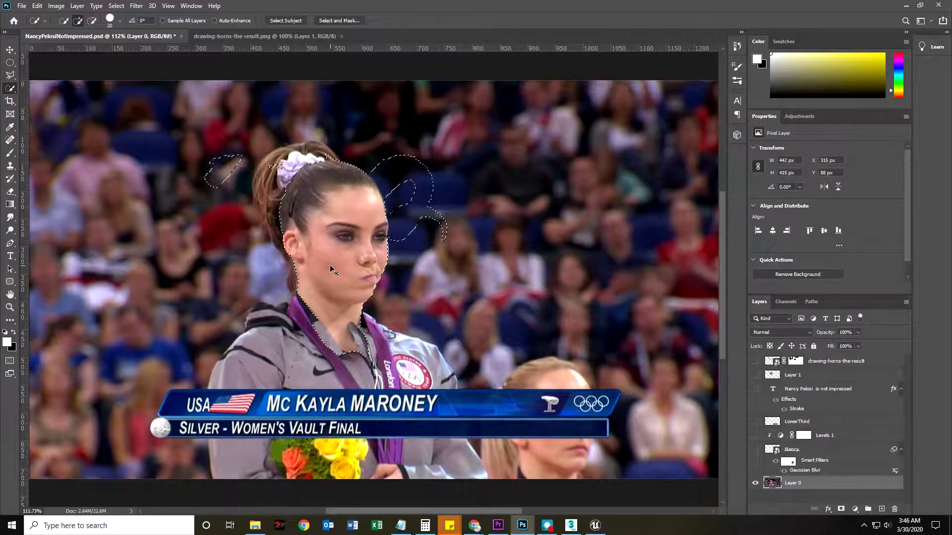
{"action": "key", "text": "ctrl+d"}
Step: Quick-select the athlete's head, ponytail and jacket together with the lower-third banner, keeping that selection active
{"action": "left_click_drag", "start_coordinate": [323, 188], "coordinate": [342, 330]}
{"action": "left_click_drag", "start_coordinate": [291, 186], "coordinate": [301, 162]}
{"action": "key", "text": "ctrl+d"}
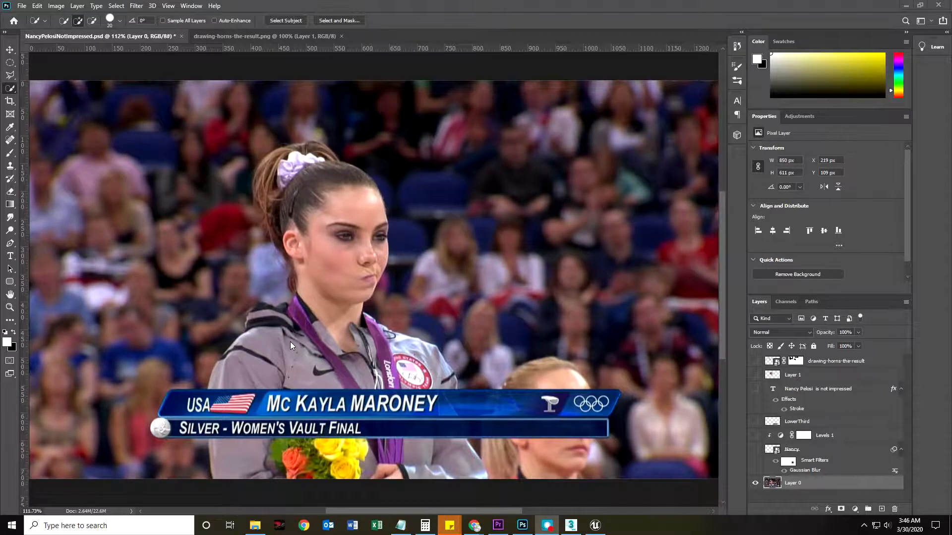
{"action": "key", "text": "z"}
{"action": "left_click_drag", "start_coordinate": [295, 317], "coordinate": [309, 317]}
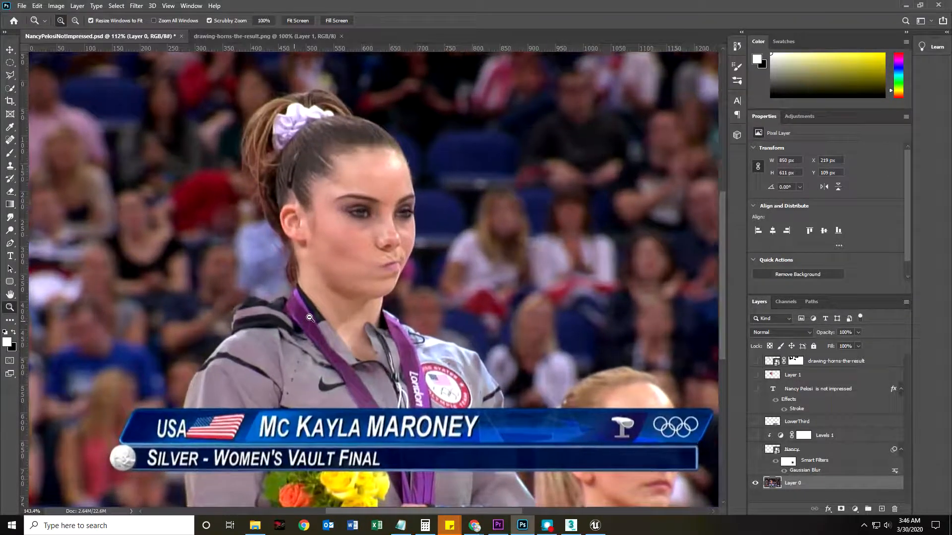
{"action": "key", "text": "ctrl+shift+d"}
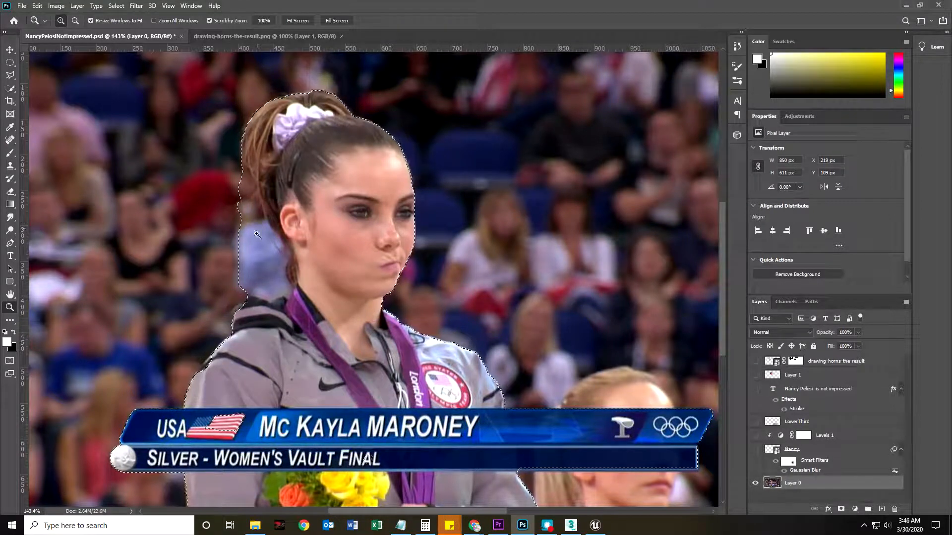
Step: Subtract the patch of crowd between the athlete's ponytail and shoulder from the selection
{"action": "left_click", "coordinate": [9, 90]}
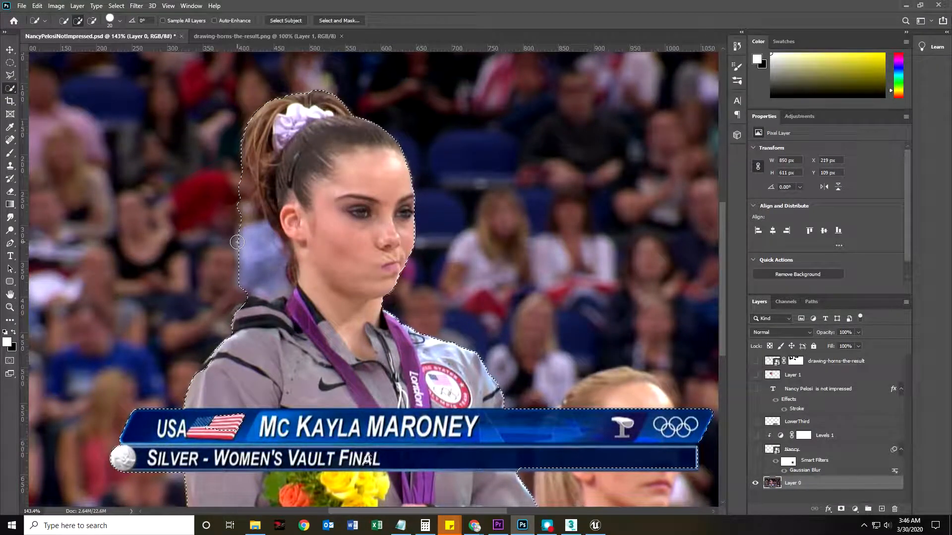
{"action": "mouse_move", "coordinate": [239, 202]}
{"action": "left_mouse_down"}
{"action": "mouse_move", "coordinate": [263, 256]}
{"action": "mouse_move", "coordinate": [252, 290]}
{"action": "mouse_move", "coordinate": [270, 248]}
{"action": "mouse_move", "coordinate": [250, 217]}
{"action": "left_mouse_up"}
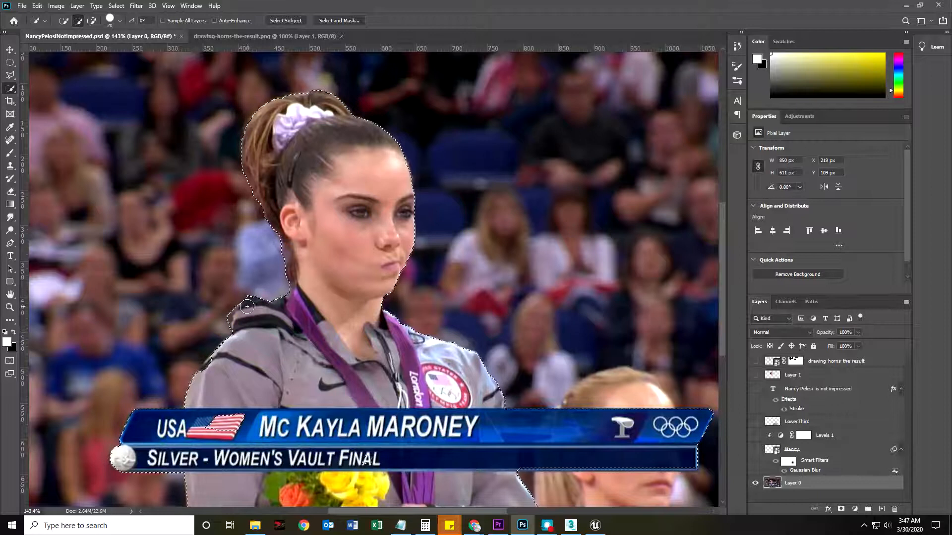
{"action": "key", "text": "ctrl+space"}
{"action": "left_click_drag", "start_coordinate": [373, 364], "coordinate": [308, 366]}
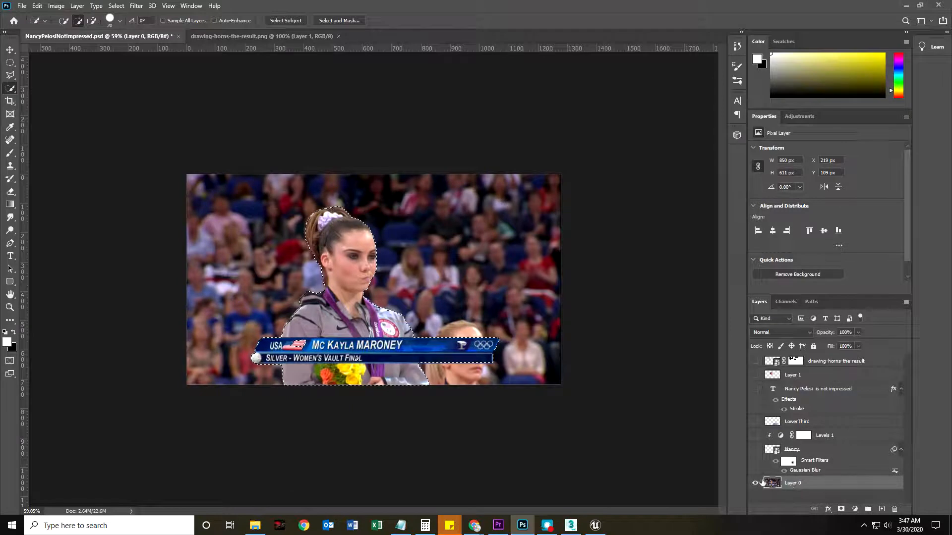
Step: Mask the unlocked photo layer to the selected athlete and banner, and make all the hidden layers above it visible again
{"action": "left_click", "coordinate": [841, 509]}
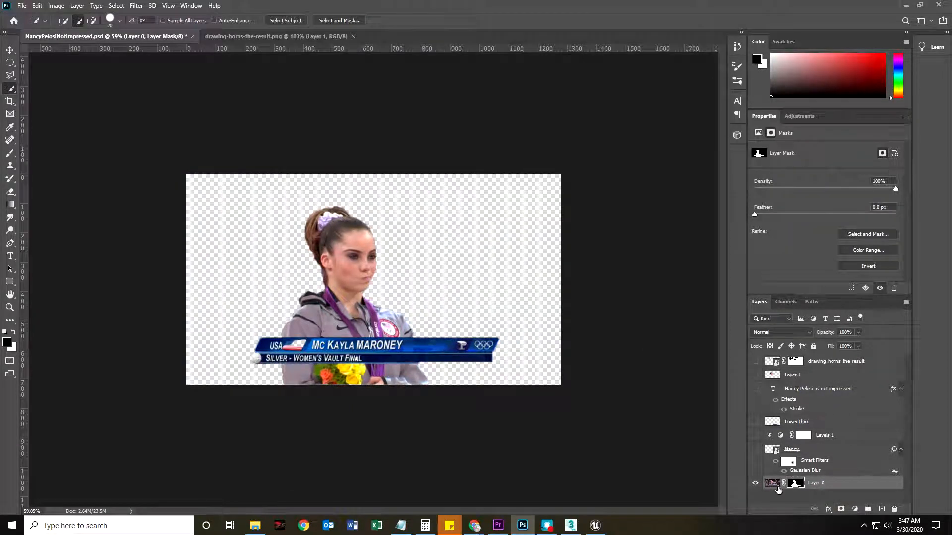
{"action": "left_click", "coordinate": [754, 450]}
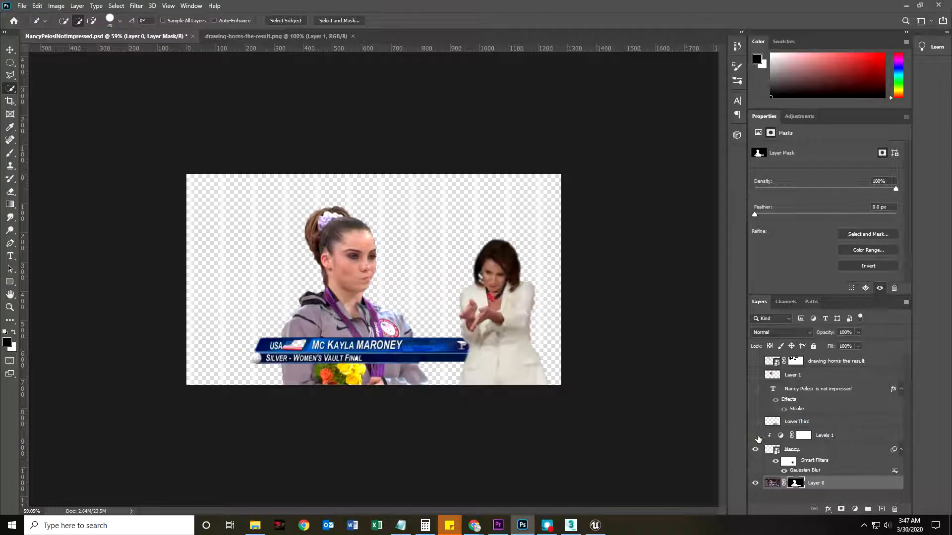
{"action": "left_click", "coordinate": [755, 435]}
{"action": "left_click", "coordinate": [755, 422]}
{"action": "left_click", "coordinate": [755, 374]}
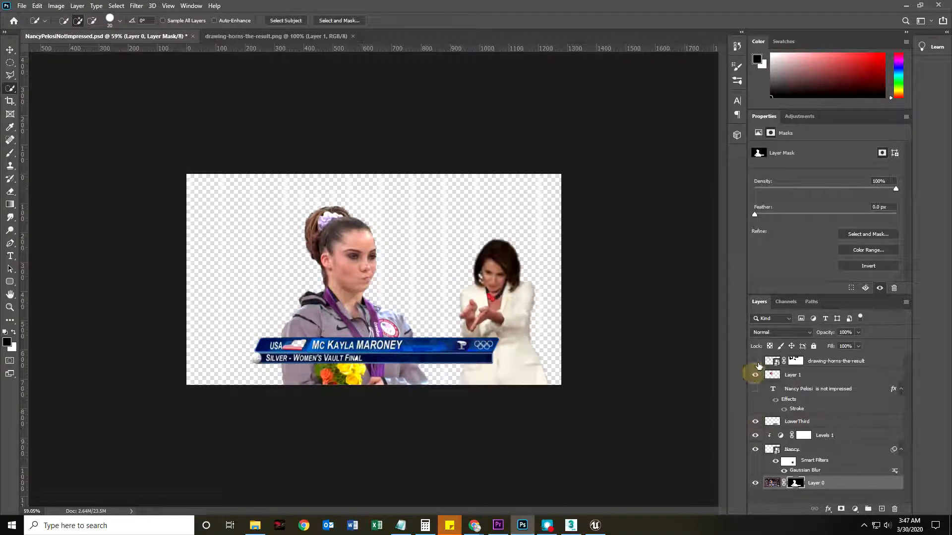
{"action": "left_click", "coordinate": [754, 360]}
{"action": "left_click", "coordinate": [755, 389]}
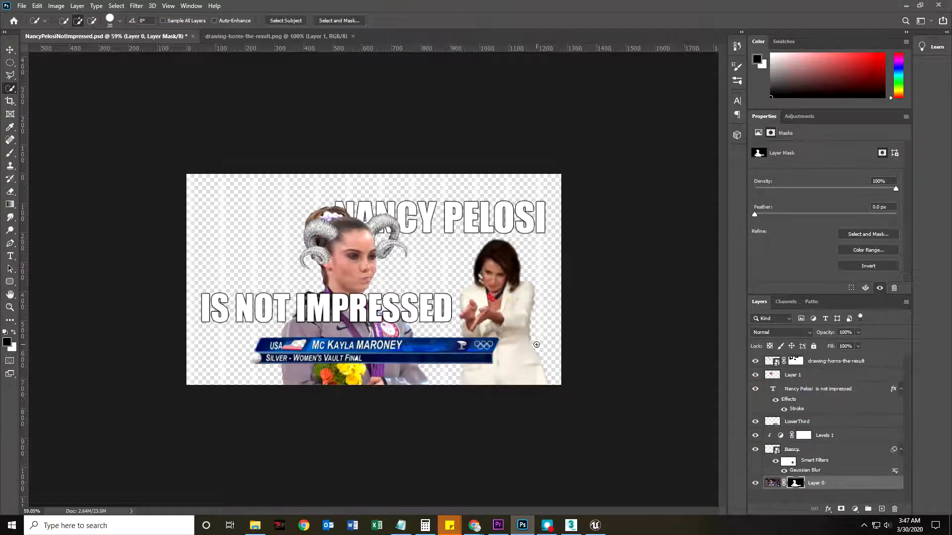
Step: Add a new empty layer beneath the masked photo layer and name it BackGround
{"action": "mouse_move", "coordinate": [544, 349]}
{"action": "left_mouse_down"}
{"action": "mouse_move", "coordinate": [529, 351]}
{"action": "mouse_move", "coordinate": [545, 348]}
{"action": "left_mouse_up"}
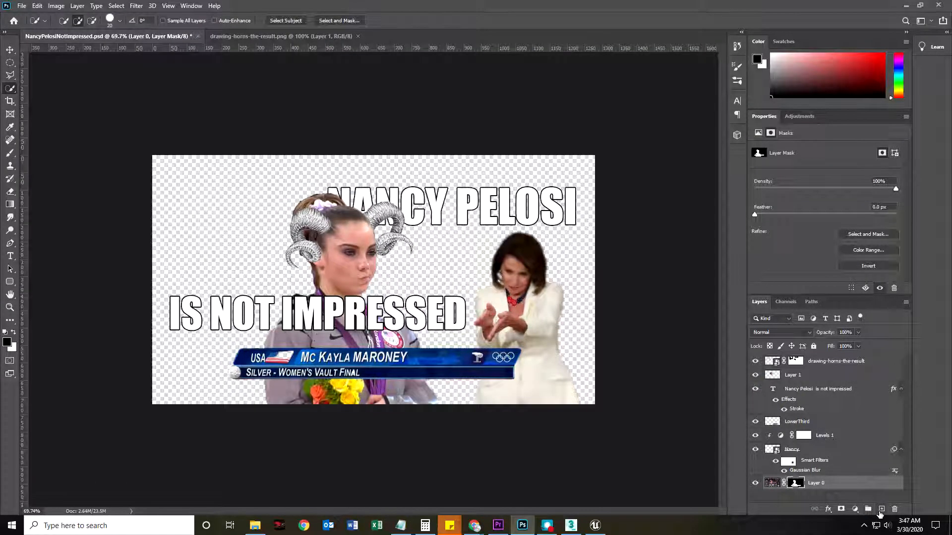
{"action": "left_click", "coordinate": [881, 509]}
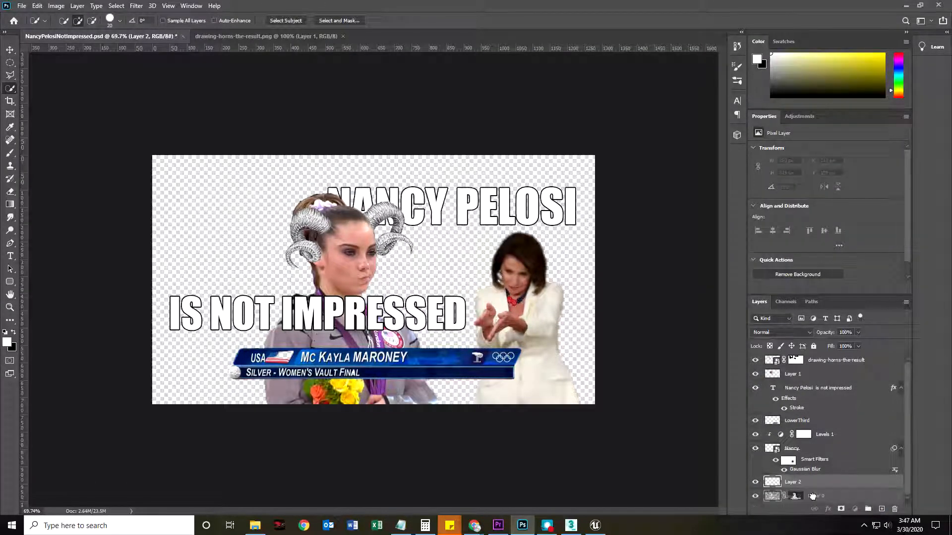
{"action": "left_click_drag", "start_coordinate": [799, 482], "coordinate": [789, 504]}
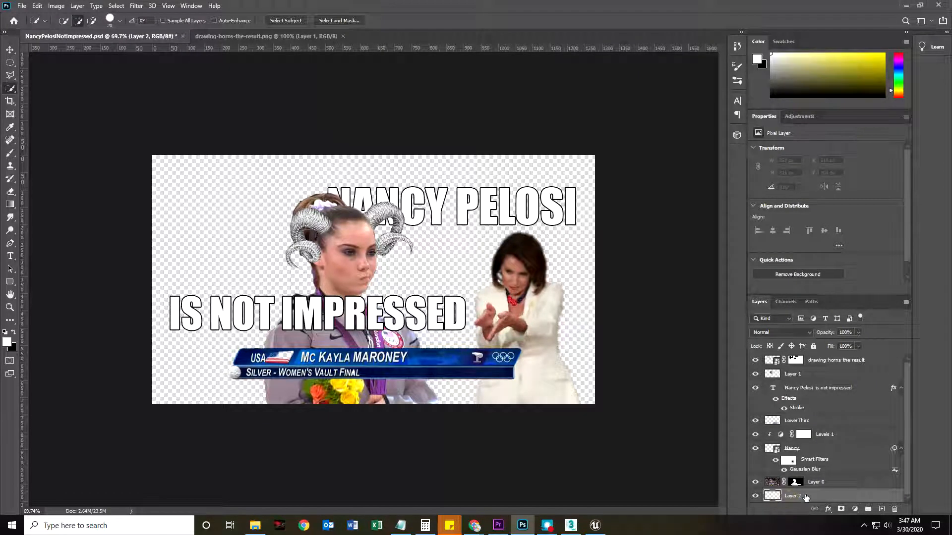
{"action": "double_click", "coordinate": [797, 496]}
{"action": "type", "text": "BackGround"}
{"action": "key", "text": "Return"}
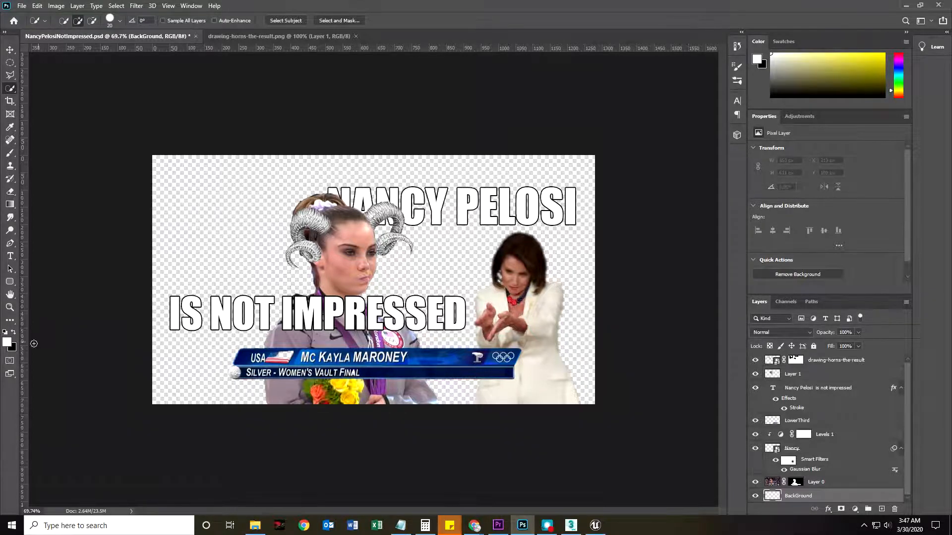
Step: Set the foreground colour to the medium blue #4657ad
{"action": "left_click", "coordinate": [7, 342]}
{"action": "left_click_drag", "start_coordinate": [529, 347], "coordinate": [469, 289]}
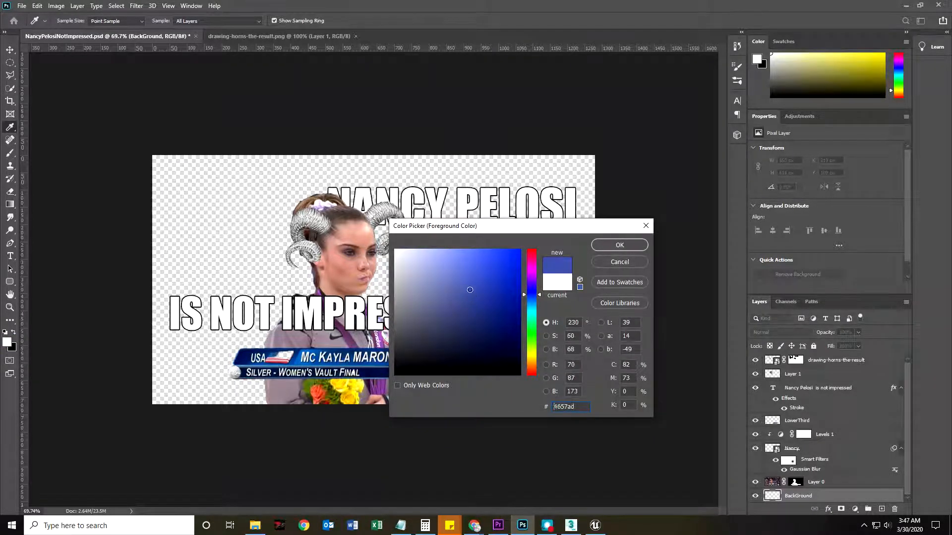
{"action": "left_click", "coordinate": [619, 245]}
{"action": "key", "text": "w"}
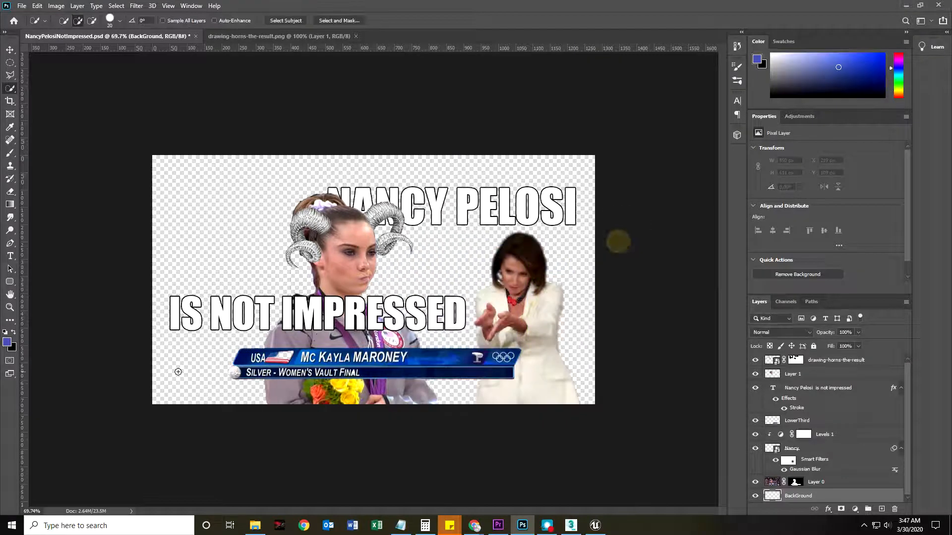
Step: Set the background colour to a lighter blue, about RGB 129, 143, 215, and fill the BackGround layer with a radial gradient
{"action": "left_click", "coordinate": [12, 349]}
{"action": "left_click", "coordinate": [531, 292]}
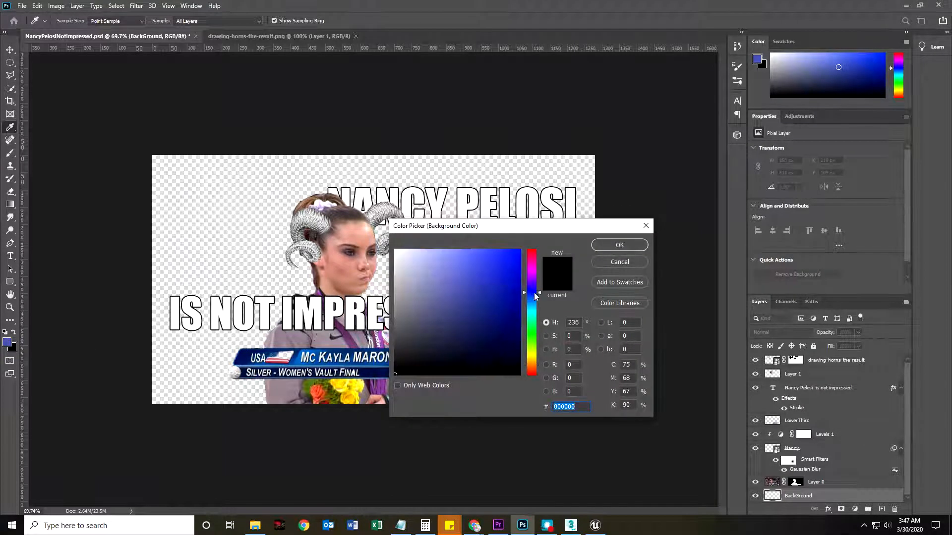
{"action": "left_click_drag", "start_coordinate": [497, 296], "coordinate": [466, 266]}
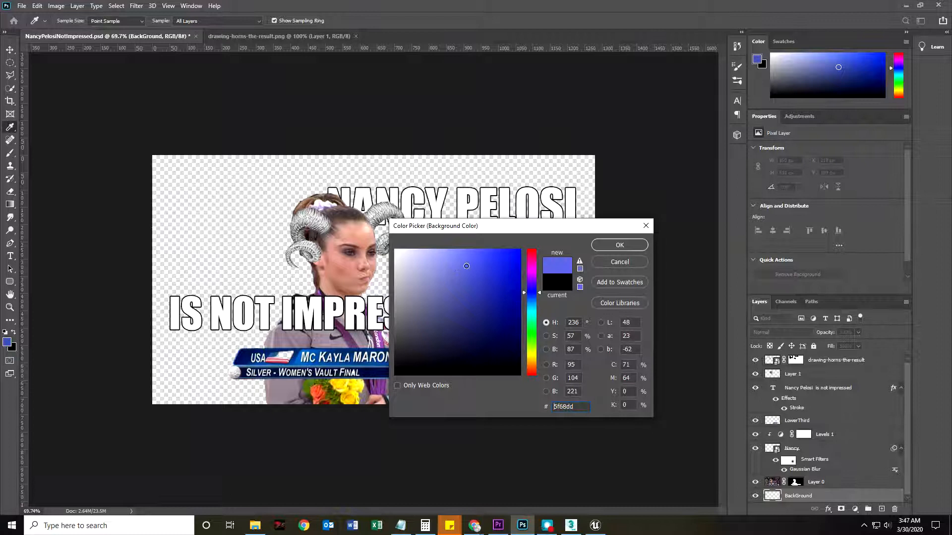
{"action": "left_click", "coordinate": [5, 341]}
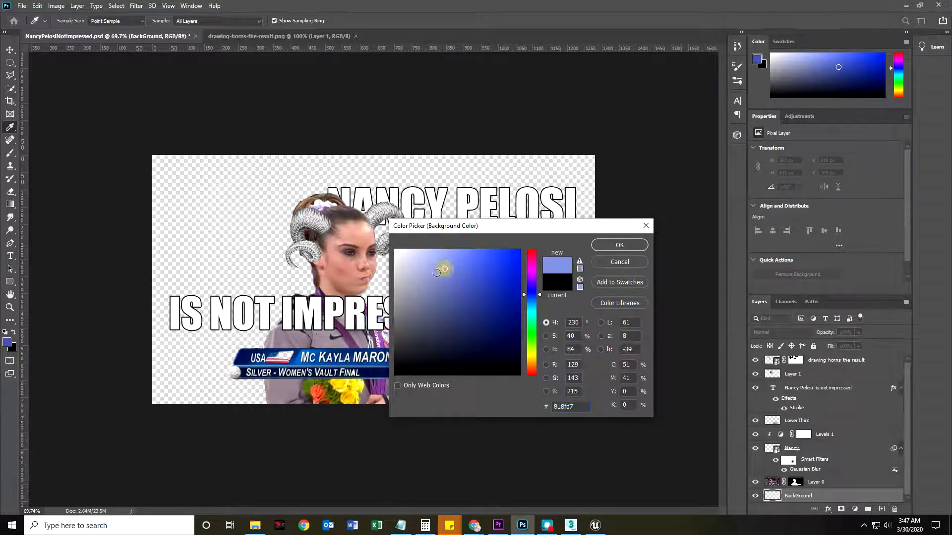
{"action": "left_click", "coordinate": [621, 245]}
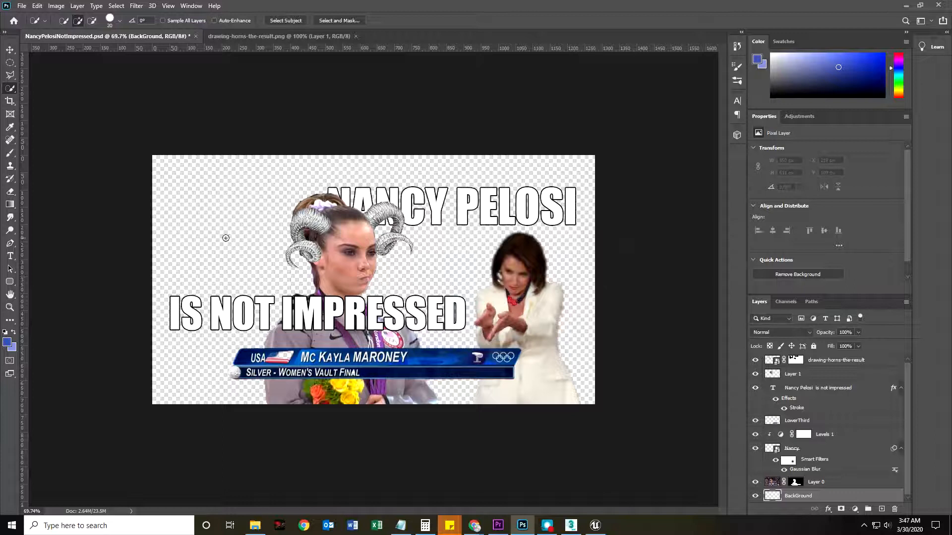
{"action": "left_click", "coordinate": [10, 208]}
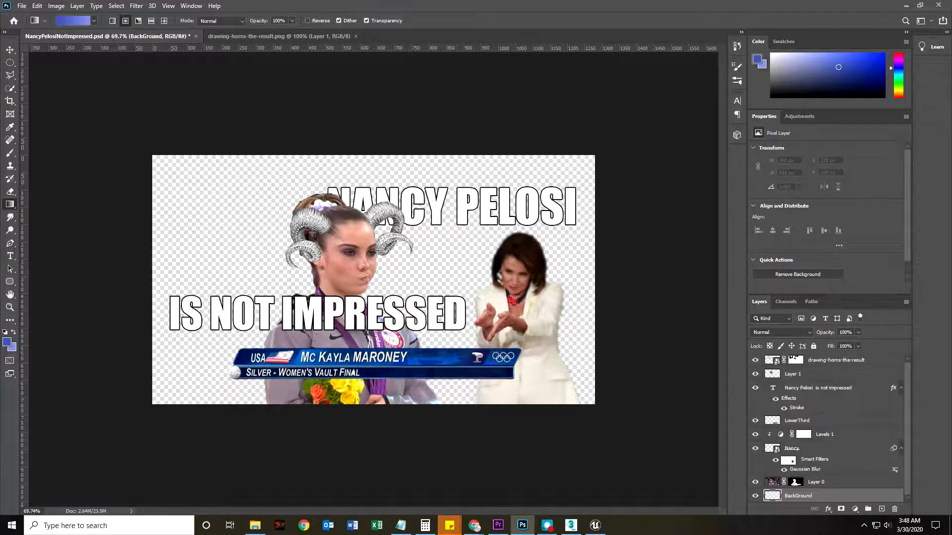
{"action": "left_click_drag", "start_coordinate": [367, 265], "coordinate": [213, 195]}
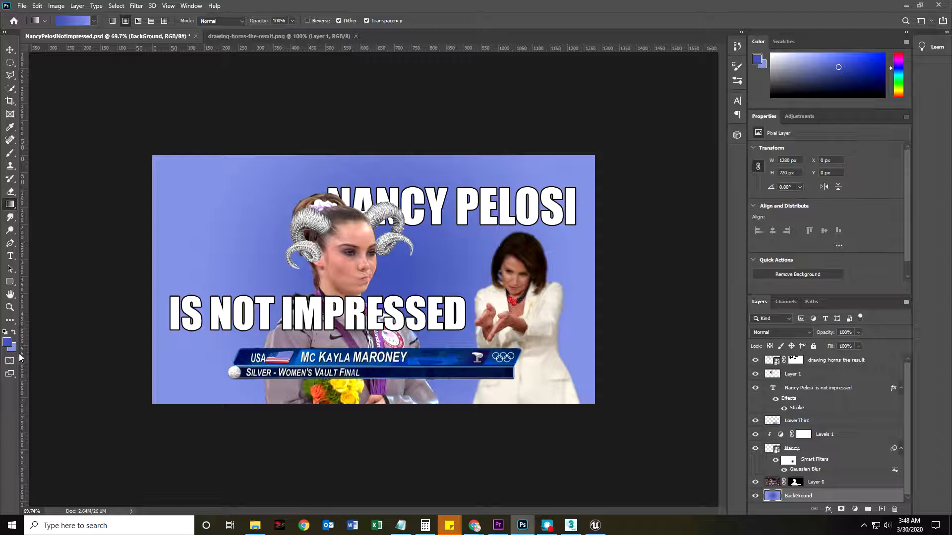
Step: Swap the foreground and background colours, and change the new foreground to the pale blue #afb7e1
{"action": "left_click", "coordinate": [13, 333]}
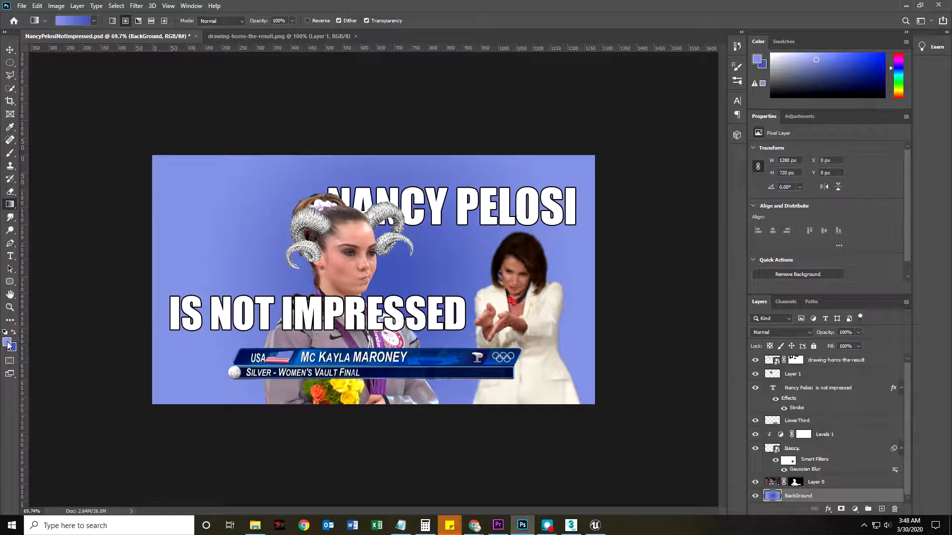
{"action": "left_click", "coordinate": [8, 342]}
{"action": "left_click", "coordinate": [423, 264]}
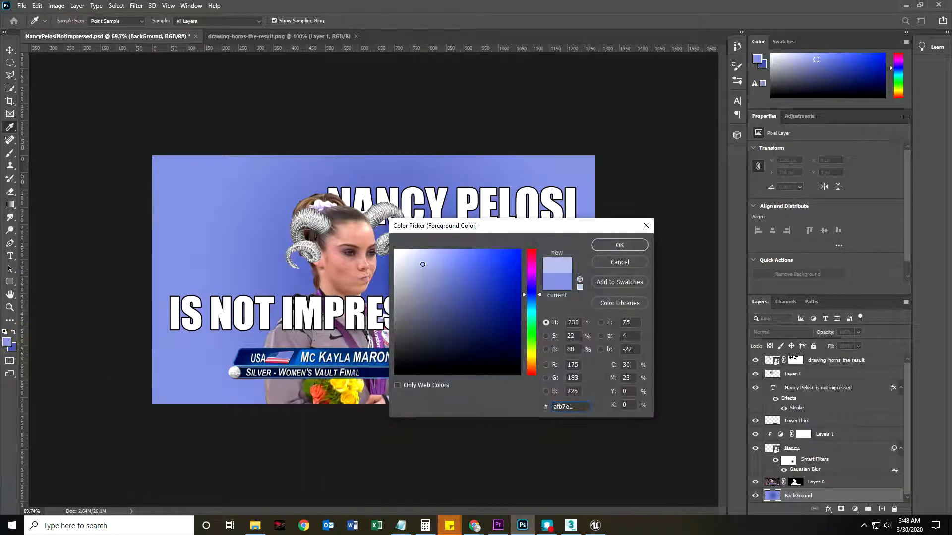
{"action": "left_click", "coordinate": [619, 245]}
Step: Redraw the radial gradient on the BackGround layer with different centres and lengths, ending with a pale glow behind the athlete fading to darker edges
{"action": "left_click_drag", "start_coordinate": [378, 280], "coordinate": [484, 231]}
{"action": "left_click_drag", "start_coordinate": [394, 277], "coordinate": [565, 184]}
{"action": "left_click_drag", "start_coordinate": [389, 272], "coordinate": [153, 216]}
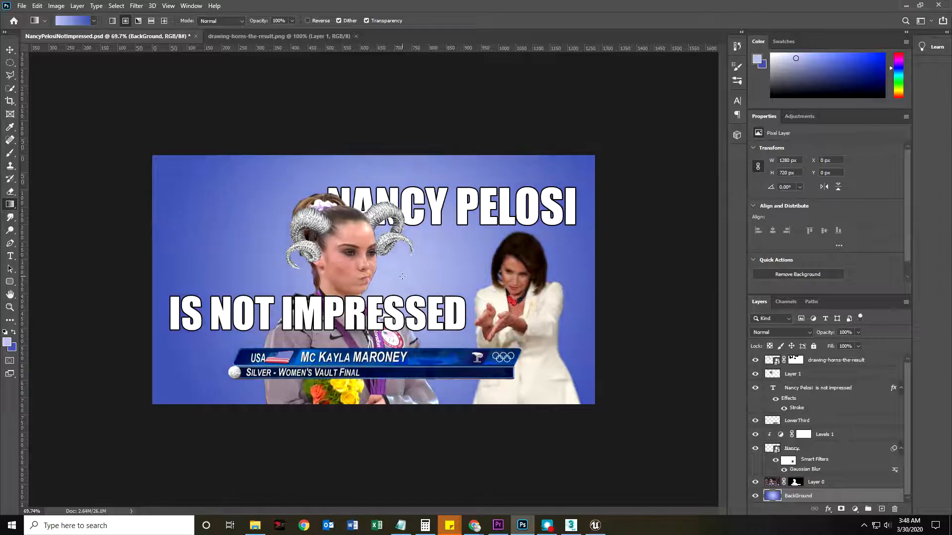
{"action": "left_click_drag", "start_coordinate": [383, 267], "coordinate": [312, 242]}
{"action": "left_click_drag", "start_coordinate": [383, 268], "coordinate": [236, 219]}
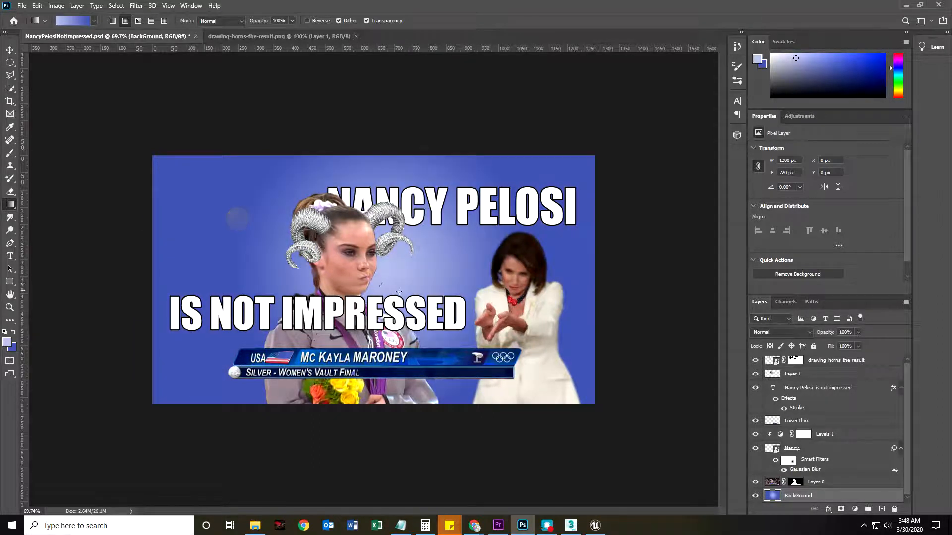
{"action": "left_click_drag", "start_coordinate": [355, 278], "coordinate": [212, 238]}
{"action": "left_click_drag", "start_coordinate": [448, 265], "coordinate": [449, 265]}
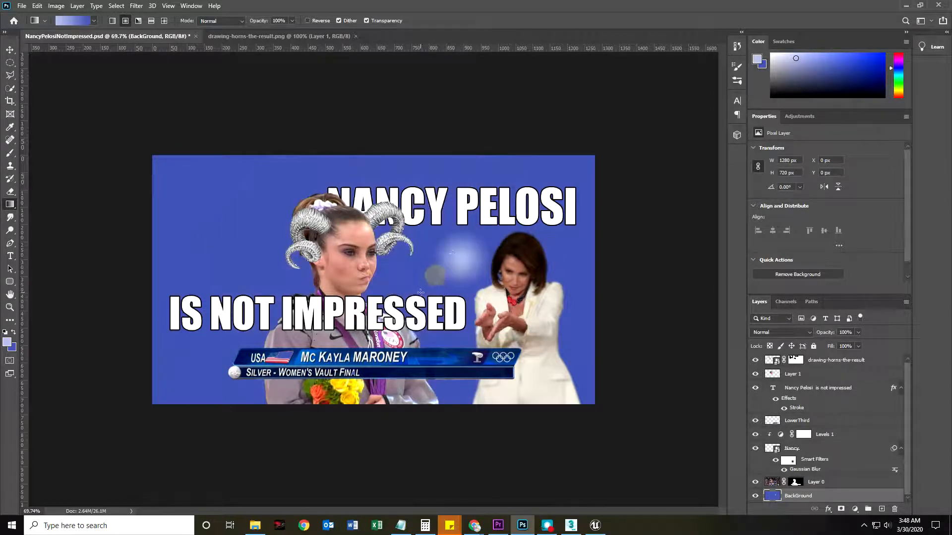
{"action": "left_click_drag", "start_coordinate": [392, 274], "coordinate": [189, 243]}
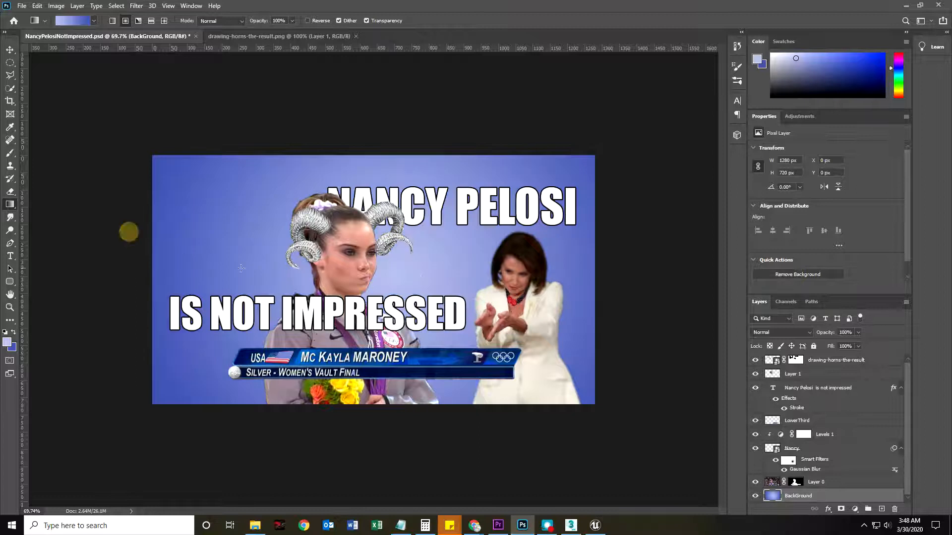
{"action": "left_click_drag", "start_coordinate": [427, 275], "coordinate": [202, 228]}
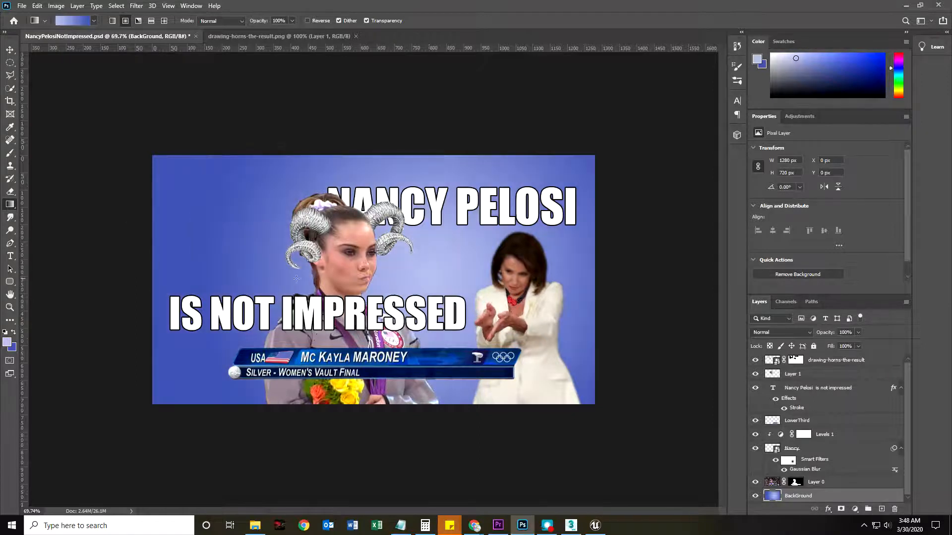
{"action": "left_click_drag", "start_coordinate": [371, 273], "coordinate": [497, 191]}
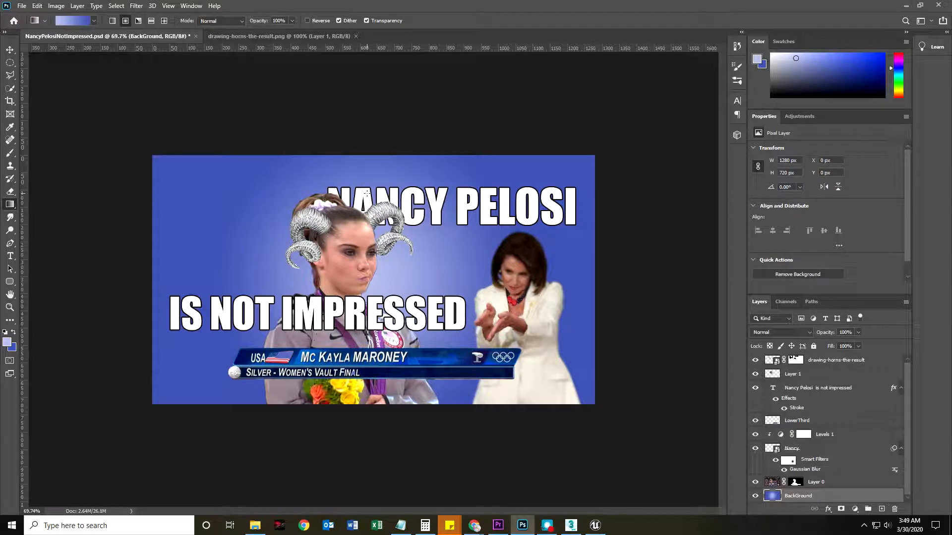
Step: Save the document as a new version named NancyPelosiNotImpressed_02.psd with Maximize Compatibility on
{"action": "left_click", "coordinate": [22, 6]}
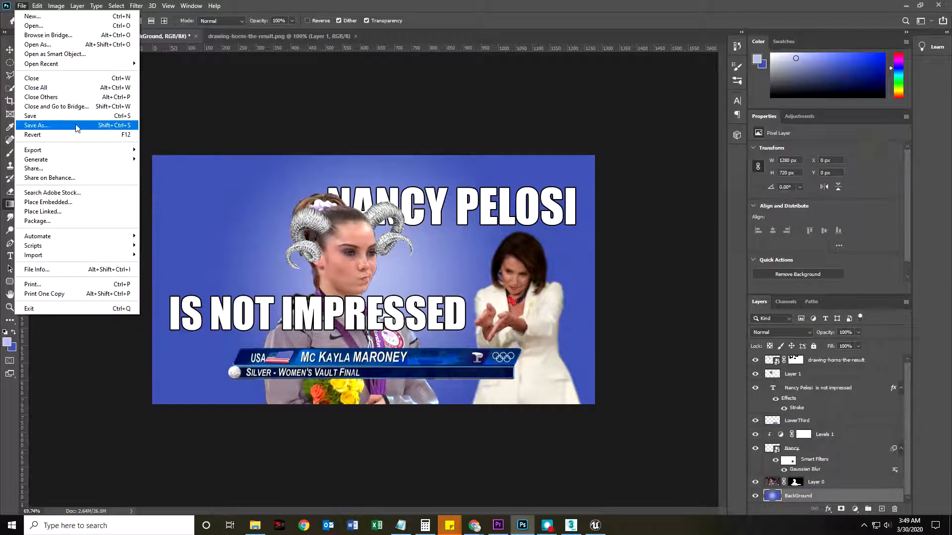
{"action": "left_click", "coordinate": [50, 128]}
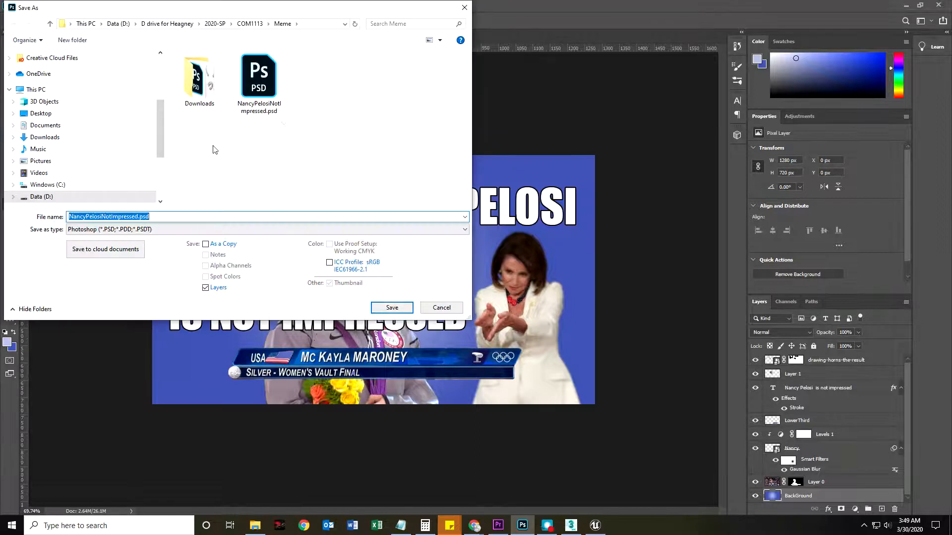
{"action": "left_click", "coordinate": [136, 217]}
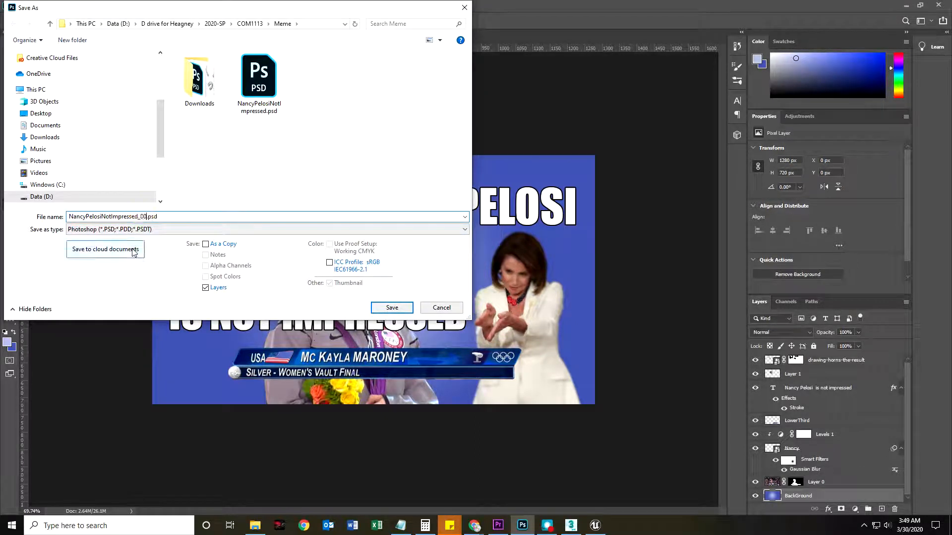
{"action": "key", "text": "Return"}
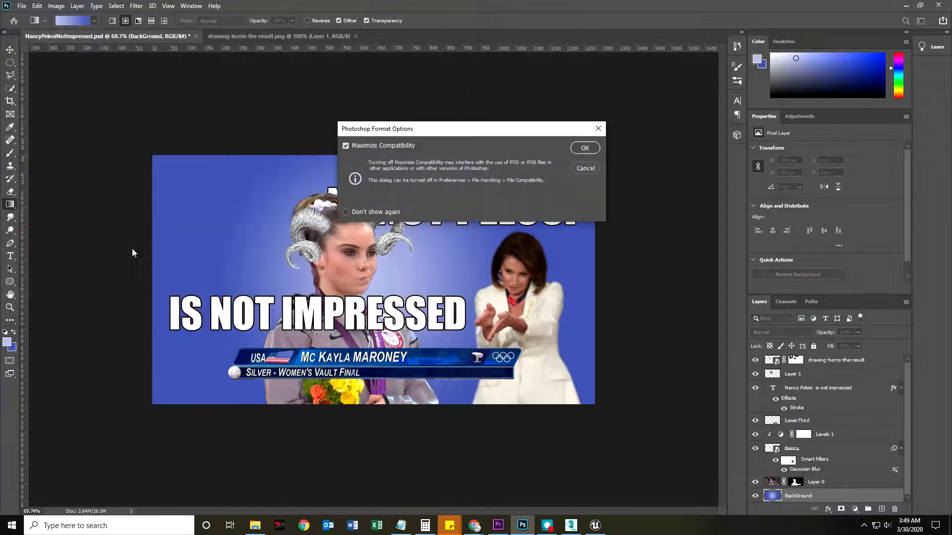
{"action": "left_click", "coordinate": [585, 149]}
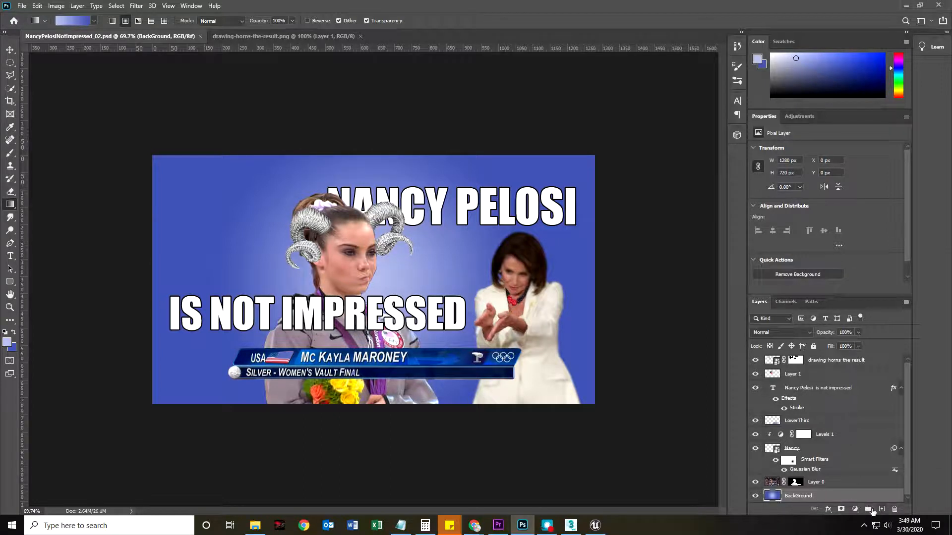
Step: Switch to the Chrome window with the horns search, search Google Images for "funny location" and browse the results
{"action": "mouse_move", "coordinate": [475, 525]}
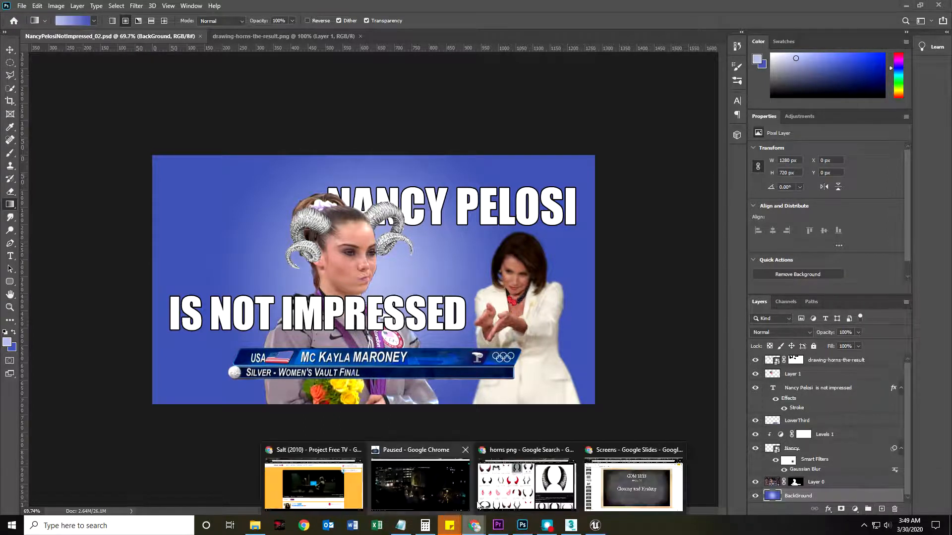
{"action": "left_click", "coordinate": [526, 483]}
{"action": "left_click", "coordinate": [349, 26]}
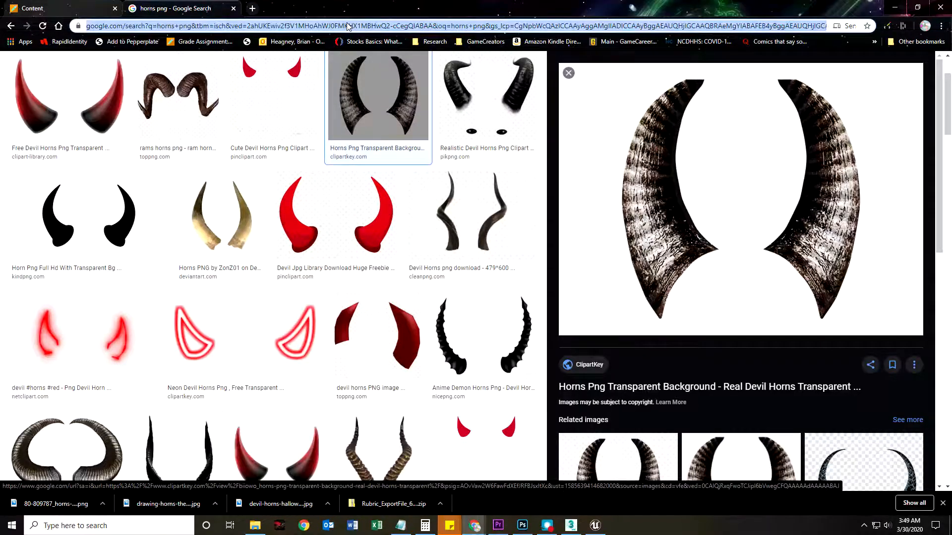
{"action": "type", "text": "funny location"}
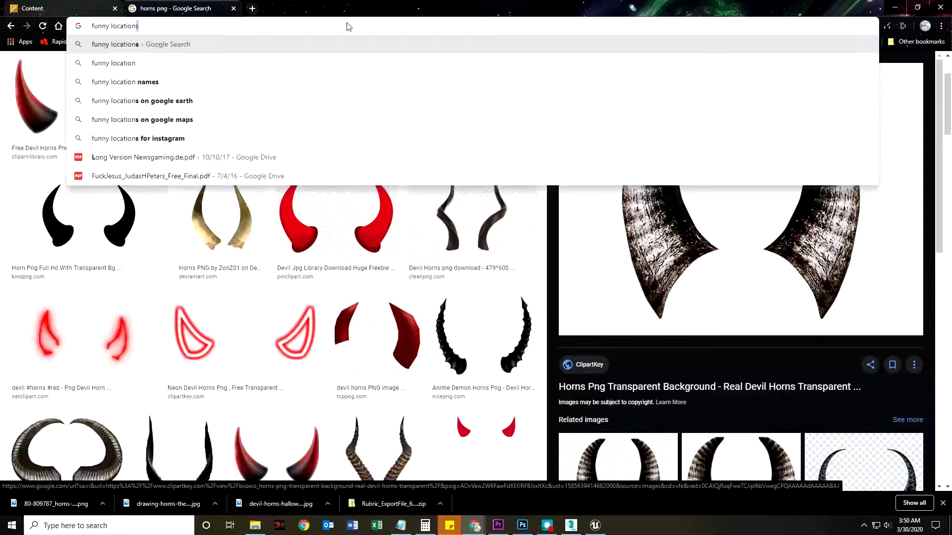
{"action": "key", "text": "Return"}
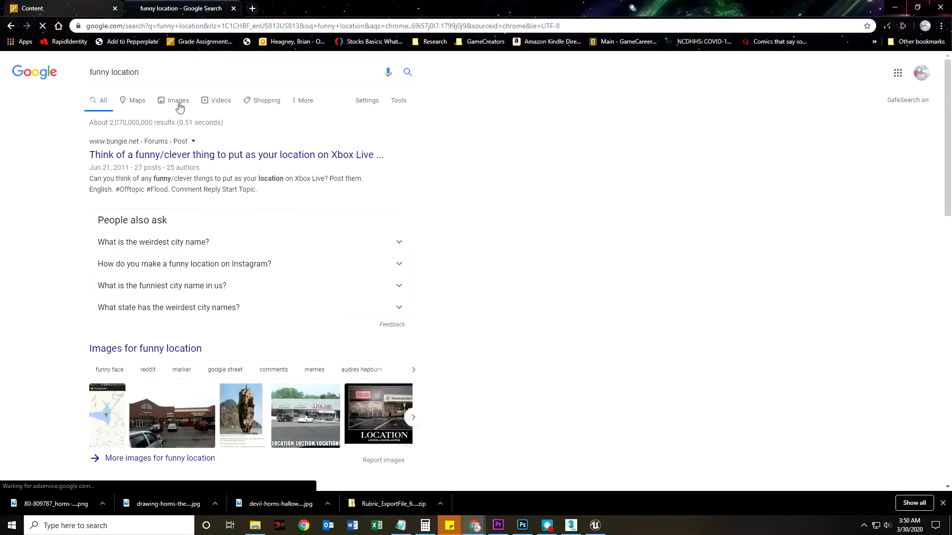
{"action": "left_click", "coordinate": [177, 101]}
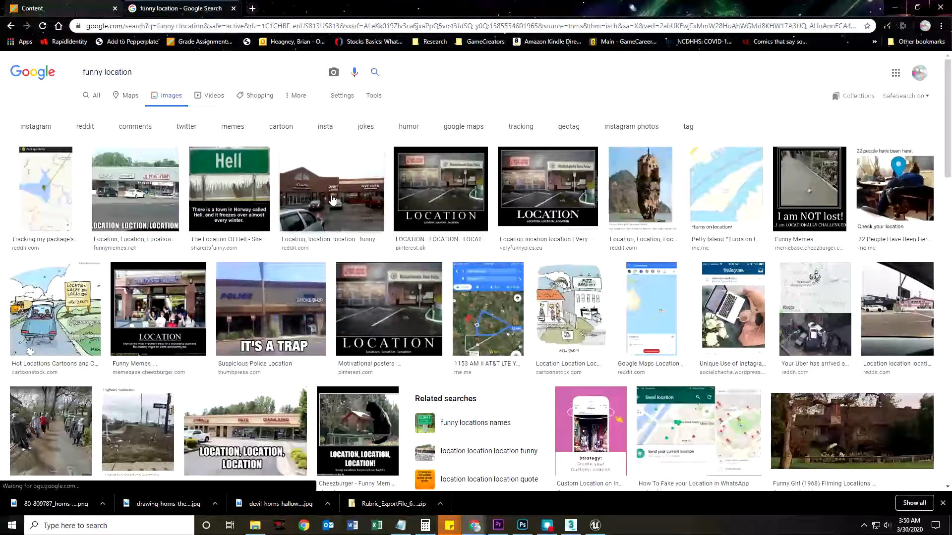
{"action": "scroll", "coordinate": [163, 241], "scroll_direction": "down", "scroll_amount": 5}
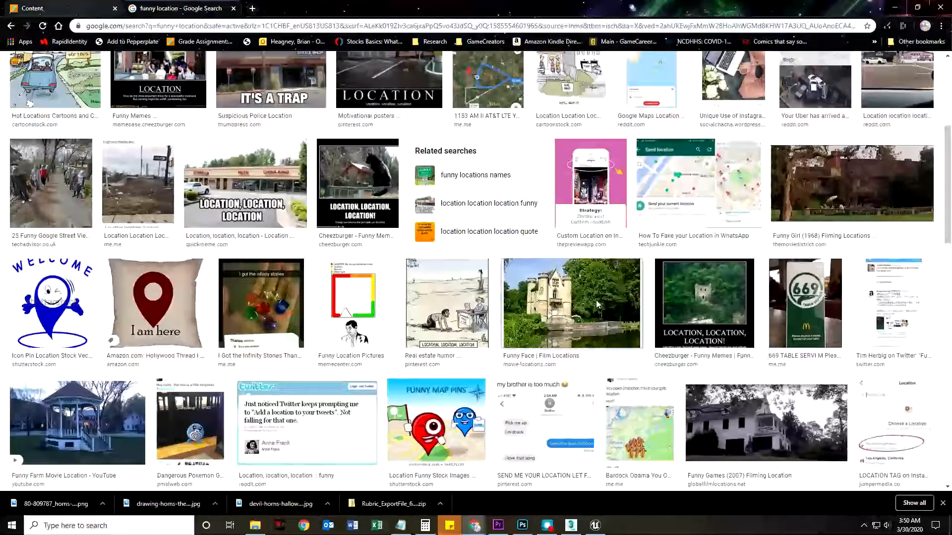
Step: Copy the castle image from the Funny Face film-locations result and paste it into the Photoshop meme directly above the BackGround layer
{"action": "left_click", "coordinate": [626, 293]}
{"action": "right_click", "coordinate": [756, 152]}
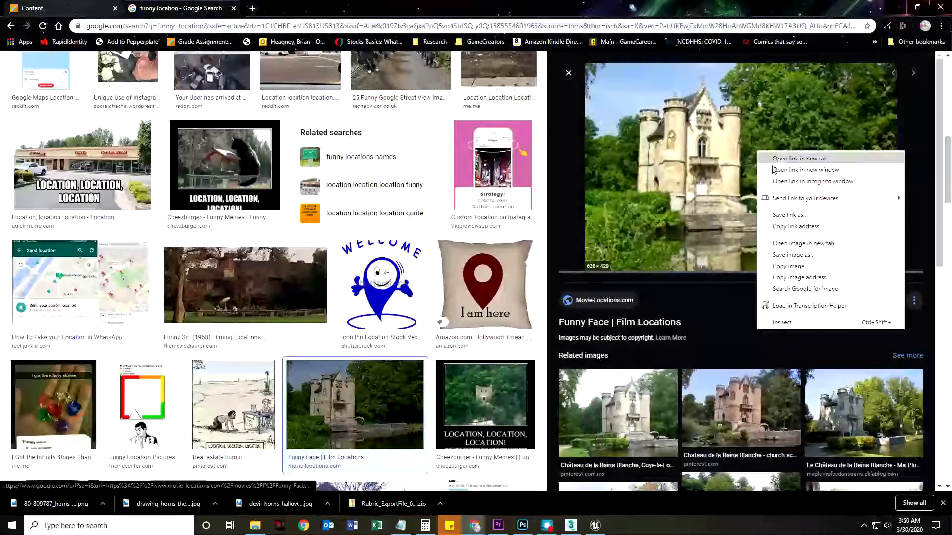
{"action": "left_click", "coordinate": [795, 265]}
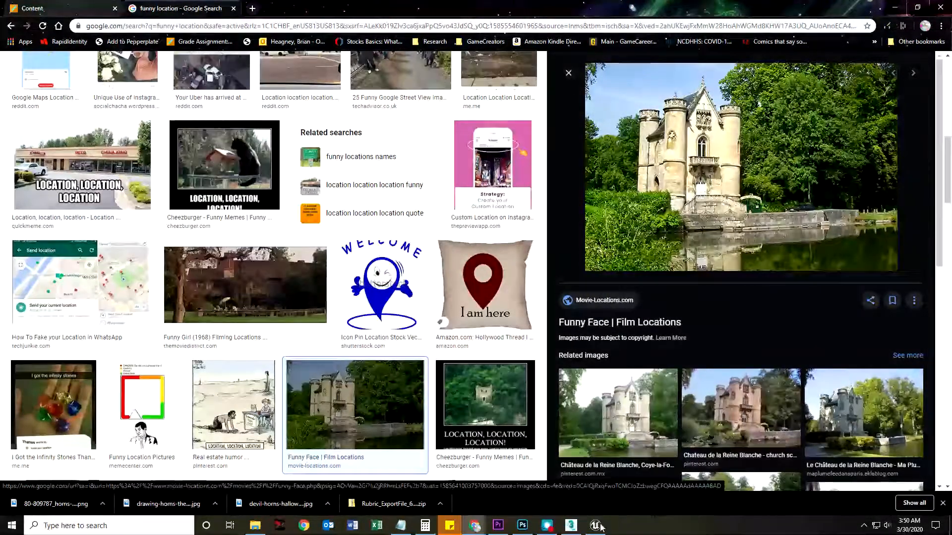
{"action": "left_click", "coordinate": [522, 525]}
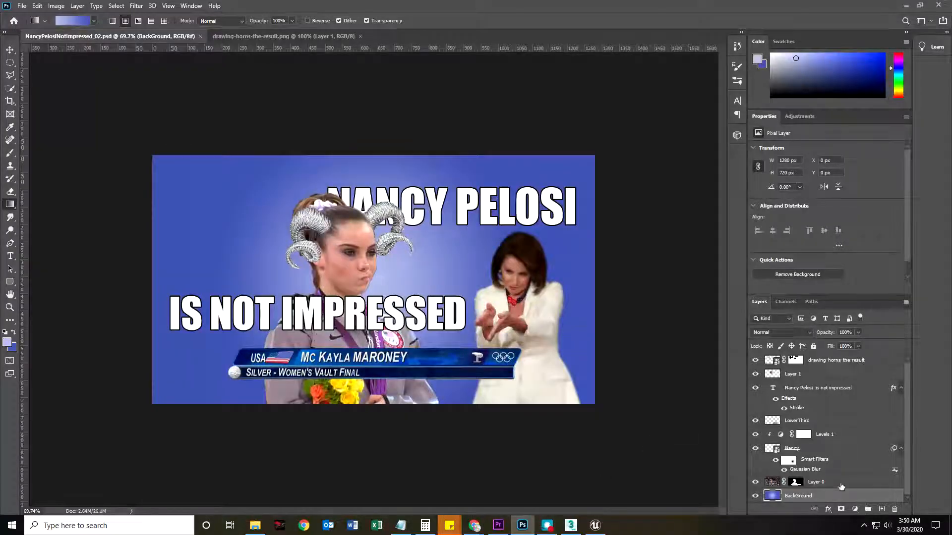
{"action": "key", "text": "ctrl+v"}
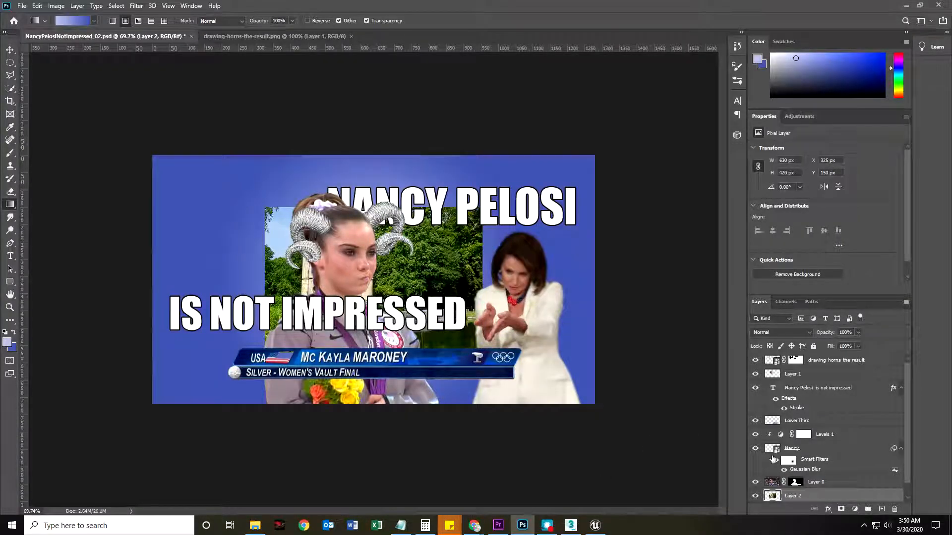
Step: Scale the pasted castle image to about 1404 × 896 px and position it to cover the whole canvas
{"action": "key", "text": "ctrl+t"}
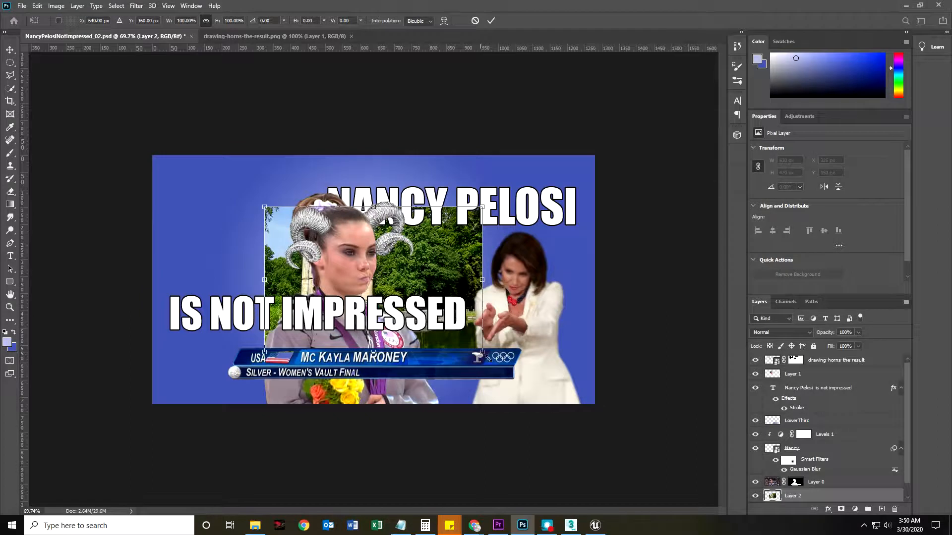
{"action": "left_click_drag", "start_coordinate": [484, 355], "coordinate": [625, 439]}
{"action": "left_click_drag", "start_coordinate": [359, 241], "coordinate": [260, 140]}
{"action": "left_click_drag", "start_coordinate": [517, 340], "coordinate": [649, 404]}
{"action": "left_click_drag", "start_coordinate": [408, 219], "coordinate": [395, 237]}
{"action": "key", "text": "Return"}
{"action": "key", "text": "g"}
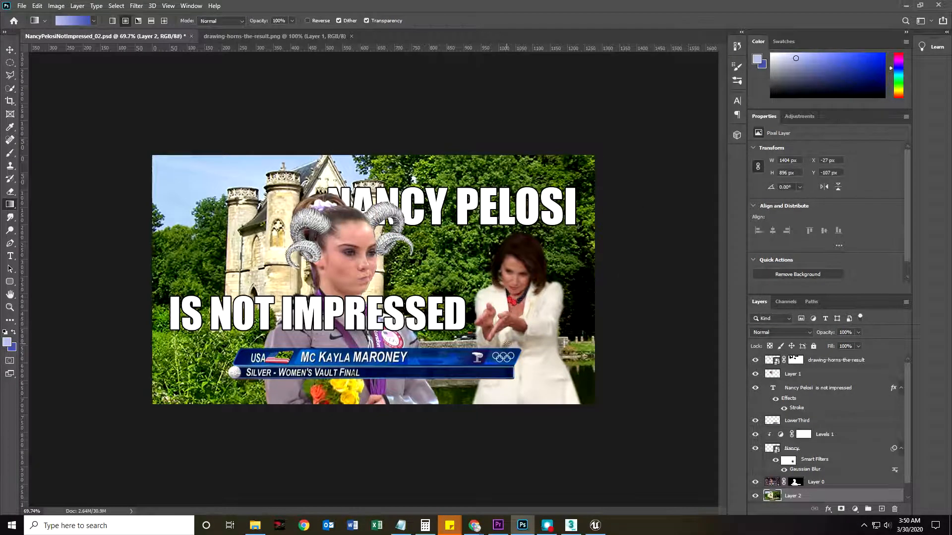
Step: Enlarge the layer list, then hide and delete the castle image layer above the BackGround layer
{"action": "scroll", "coordinate": [762, 484], "scroll_direction": "down", "scroll_amount": 1}
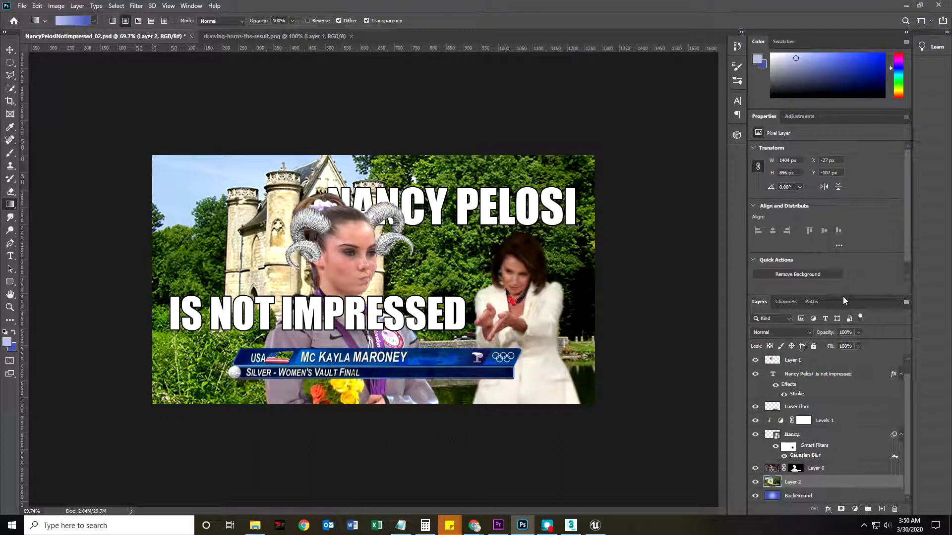
{"action": "left_click_drag", "start_coordinate": [843, 295], "coordinate": [842, 213]}
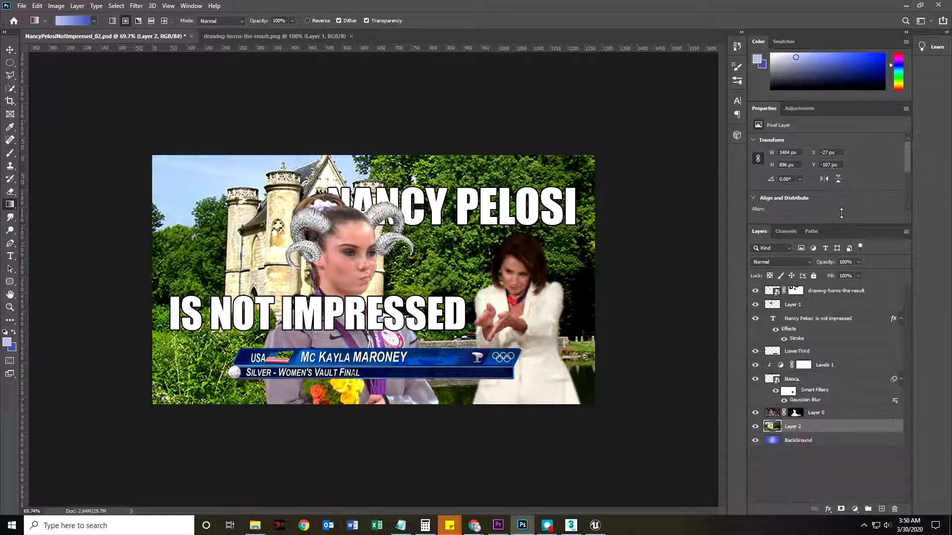
{"action": "left_click", "coordinate": [755, 427]}
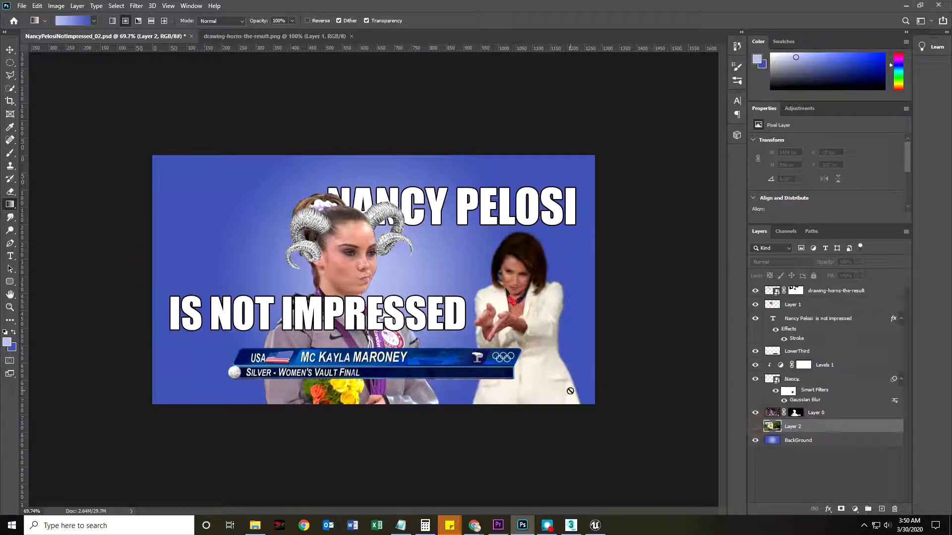
{"action": "left_click_drag", "start_coordinate": [827, 427], "coordinate": [895, 508]}
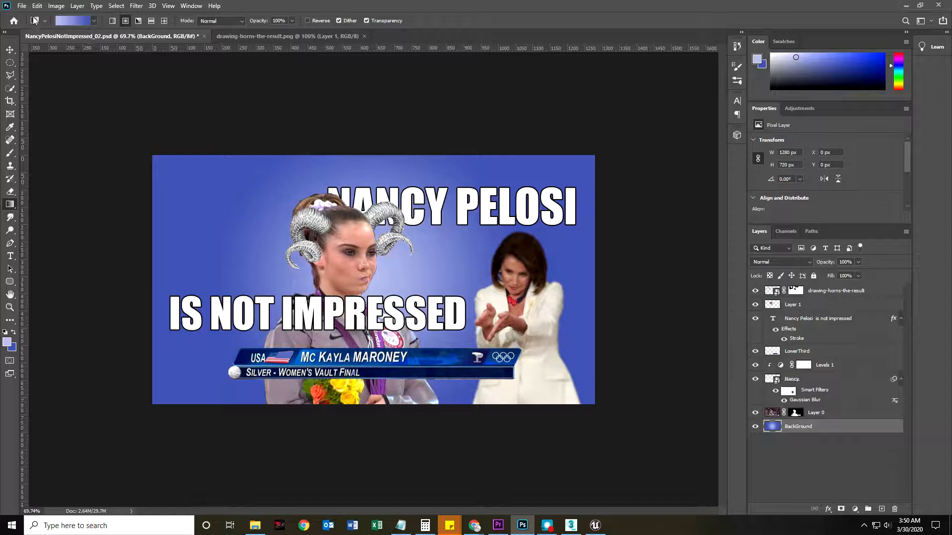
Step: Save a JPEG copy of the meme as NancyPelosiNotImpressed_02.jpg at quality 12 (Maximum) with the Baseline ("Standard") format
{"action": "left_click", "coordinate": [21, 5]}
{"action": "left_click", "coordinate": [30, 120]}
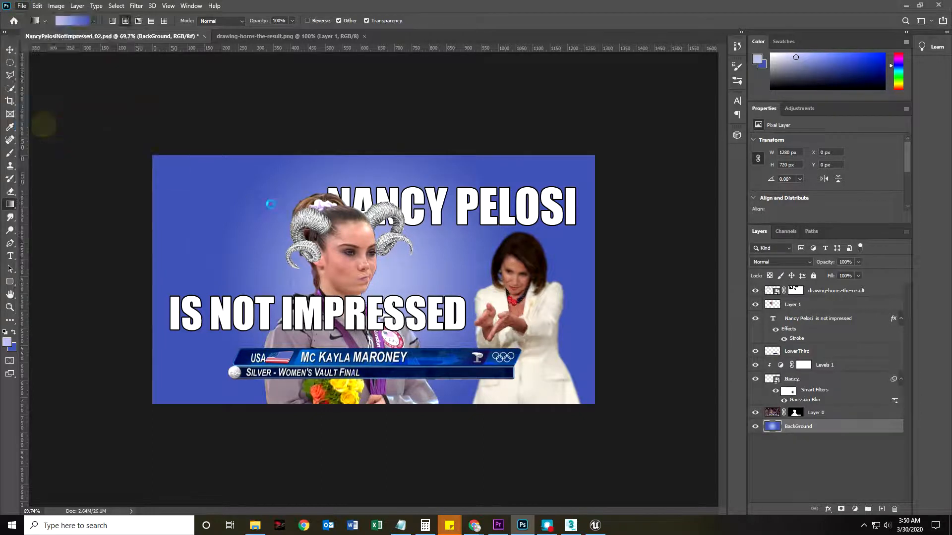
{"action": "left_click", "coordinate": [94, 229]}
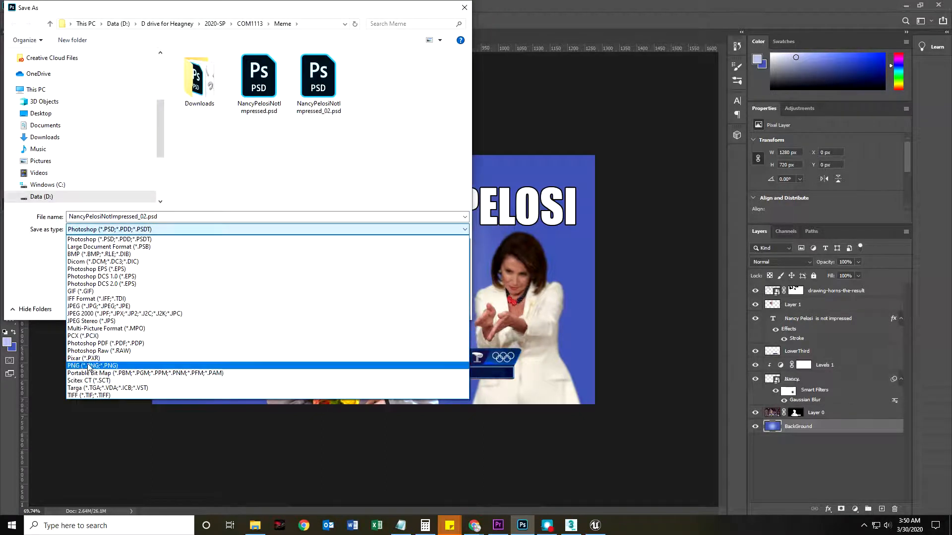
{"action": "left_click", "coordinate": [92, 305]}
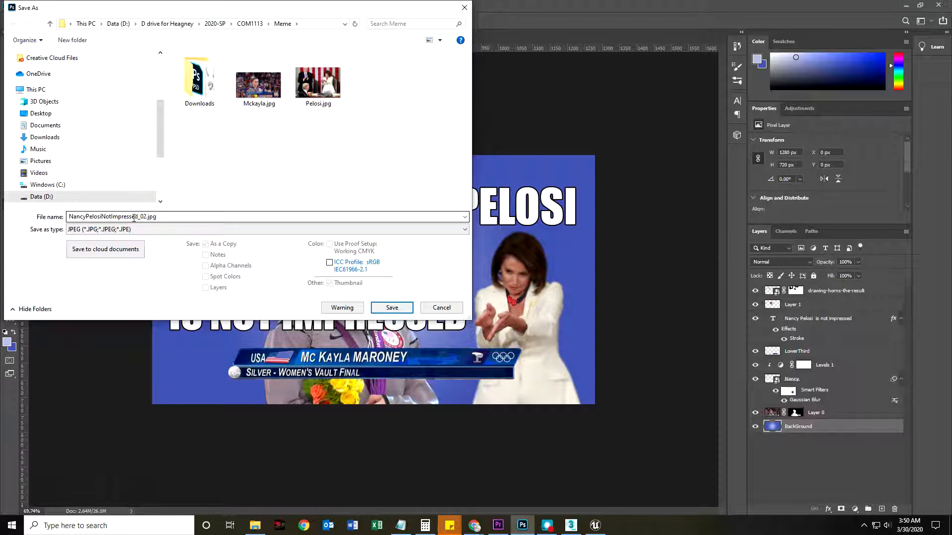
{"action": "left_click", "coordinate": [391, 307]}
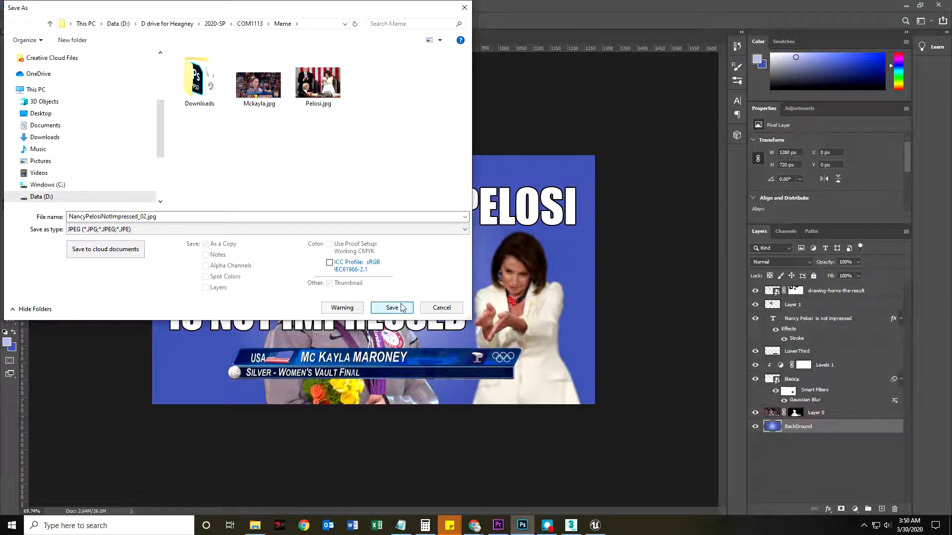
{"action": "left_click_drag", "start_coordinate": [379, 100], "coordinate": [629, 124]}
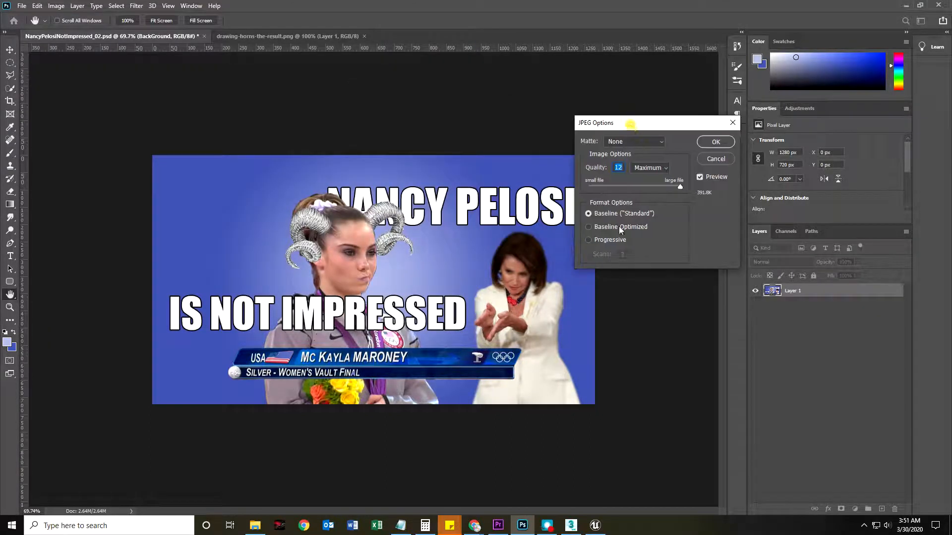
{"action": "left_click_drag", "start_coordinate": [660, 187], "coordinate": [613, 191]}
{"action": "left_click_drag", "start_coordinate": [679, 188], "coordinate": [685, 187]}
{"action": "left_click", "coordinate": [710, 144]}
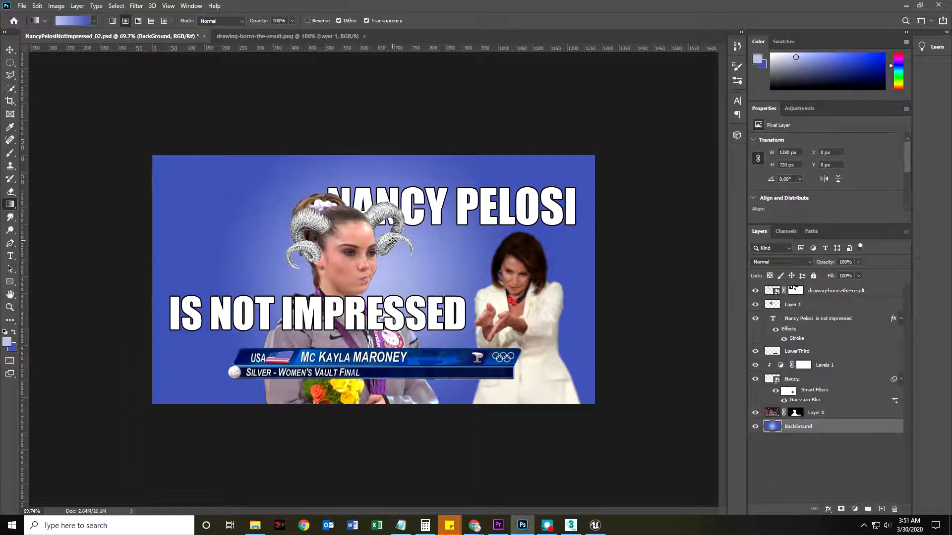
Step: Open the saved NancyPelosiNotImpressed_02.jpg from the Meme folder
{"action": "left_click", "coordinate": [22, 6]}
{"action": "left_click", "coordinate": [33, 25]}
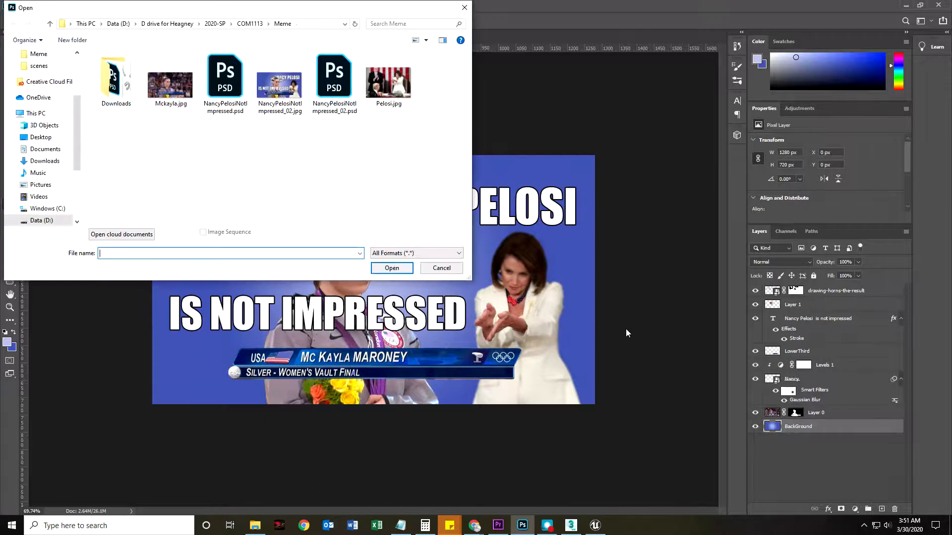
{"action": "left_click", "coordinate": [293, 103]}
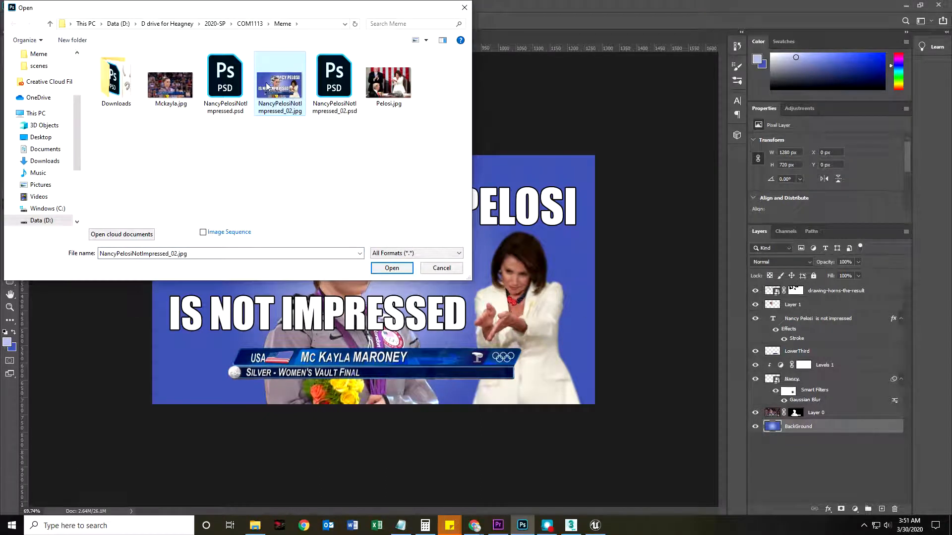
{"action": "left_click", "coordinate": [344, 67]}
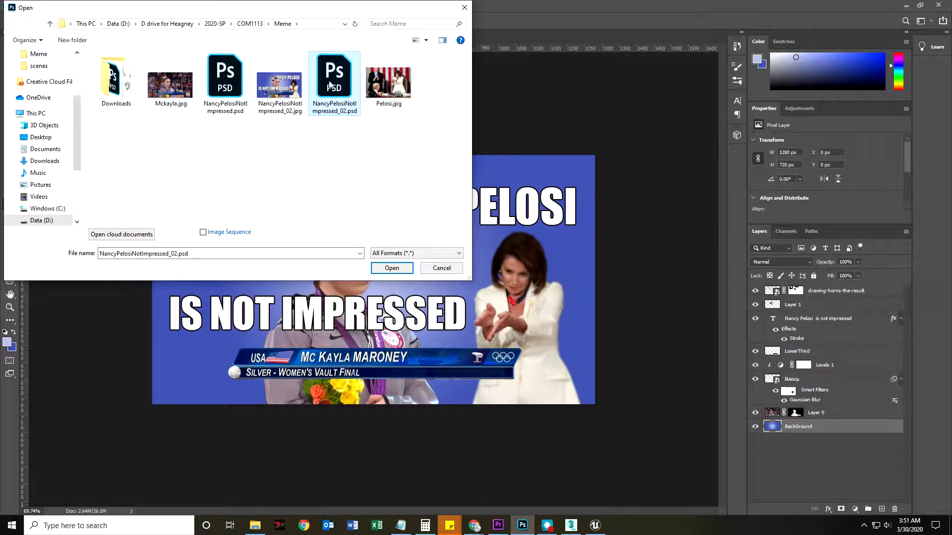
{"action": "left_click", "coordinate": [246, 76]}
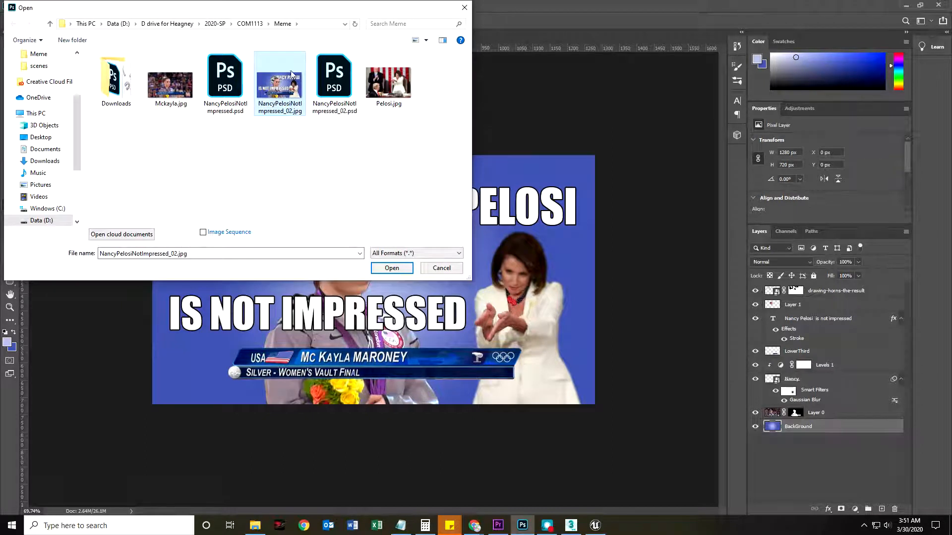
{"action": "left_click", "coordinate": [392, 267]}
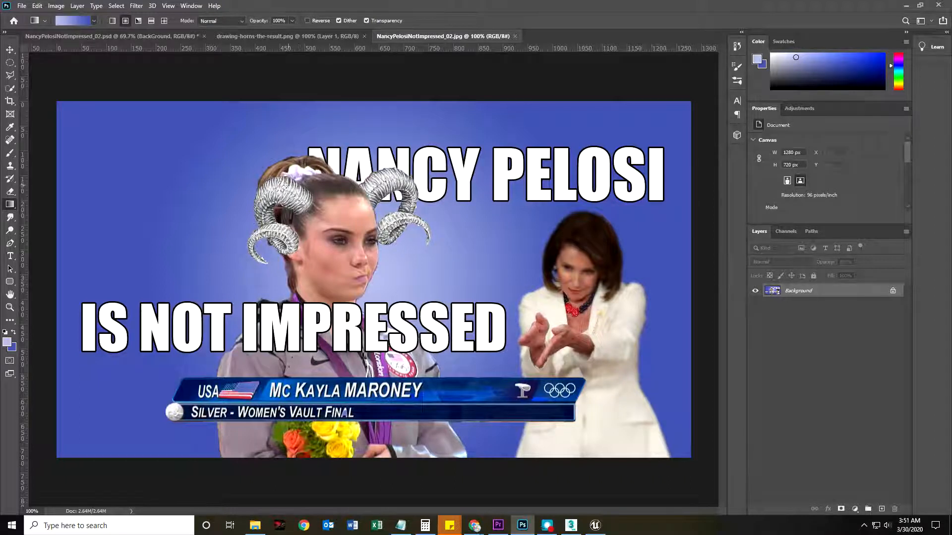
Step: Try drawing a radial gradient on the flattened JPEG, undo it, and switch to the Elliptical Marquee tool
{"action": "left_click_drag", "start_coordinate": [282, 191], "coordinate": [291, 268]}
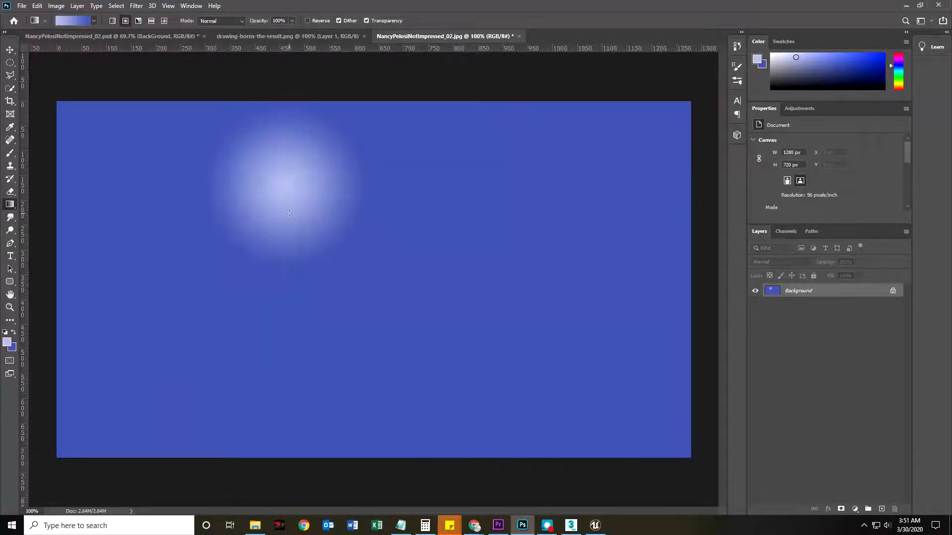
{"action": "key", "text": "ctrl+z"}
{"action": "left_click", "coordinate": [10, 62]}
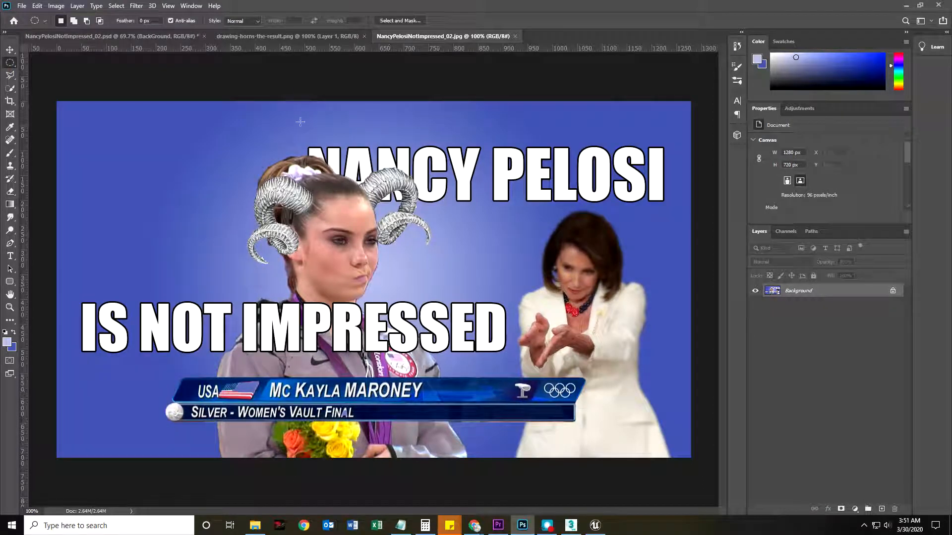
Step: In the PSD, toggle the horns layer and Nancy's Gaussian Blur off and on, and compare the layered document with the JPEG
{"action": "left_click", "coordinate": [149, 36]}
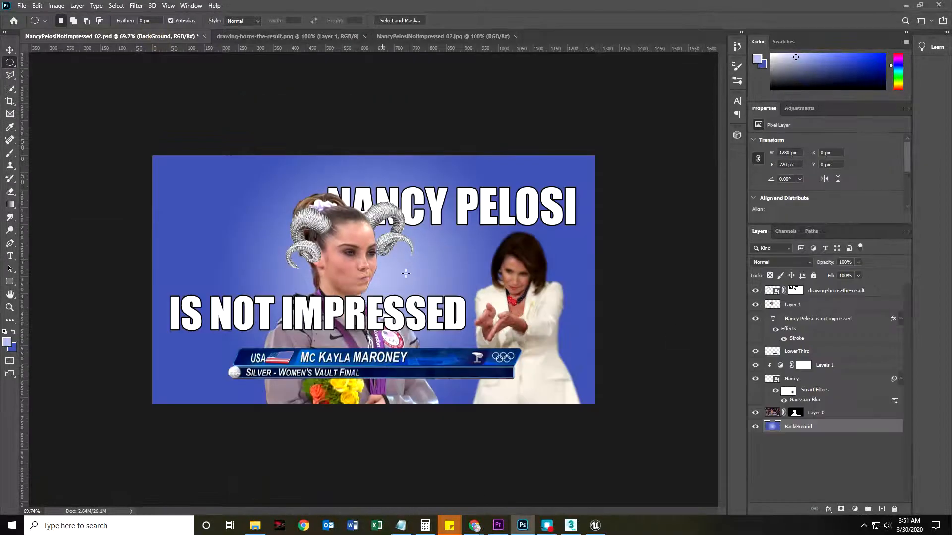
{"action": "left_click", "coordinate": [755, 291]}
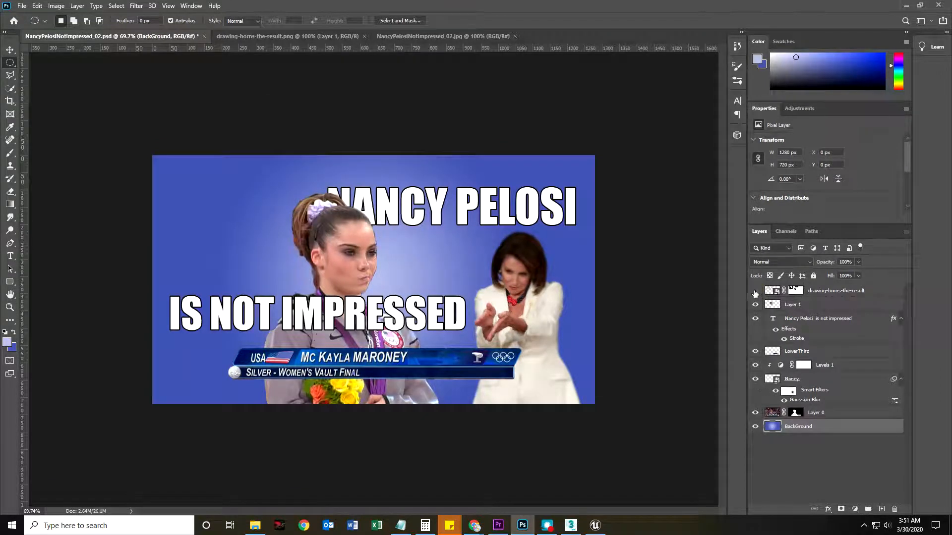
{"action": "left_click", "coordinate": [755, 291]}
{"action": "left_click", "coordinate": [783, 401]}
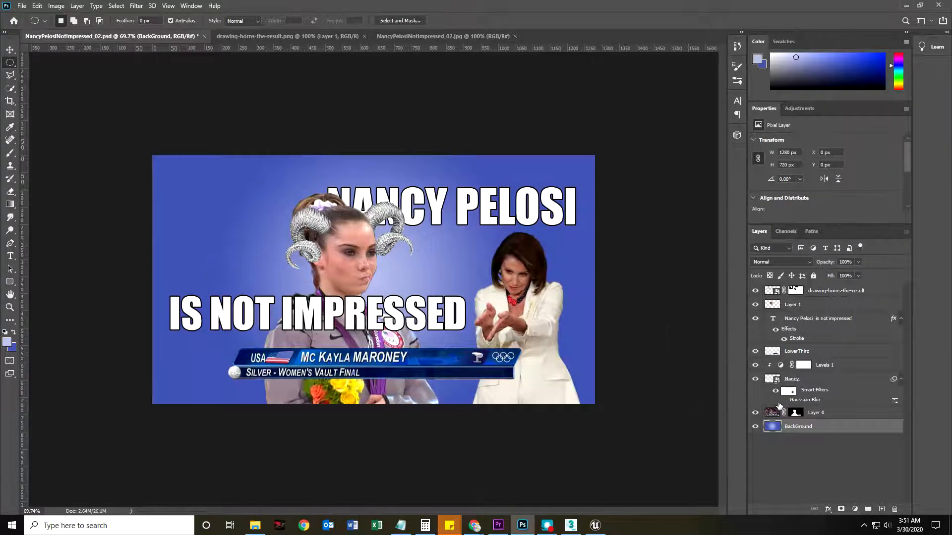
{"action": "left_click", "coordinate": [783, 401]}
{"action": "left_click", "coordinate": [442, 36]}
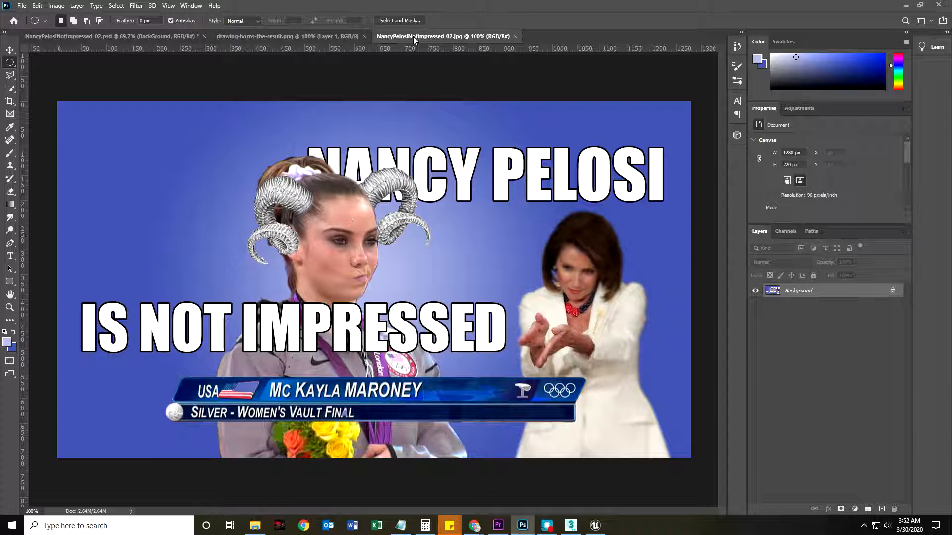
{"action": "left_click", "coordinate": [81, 37]}
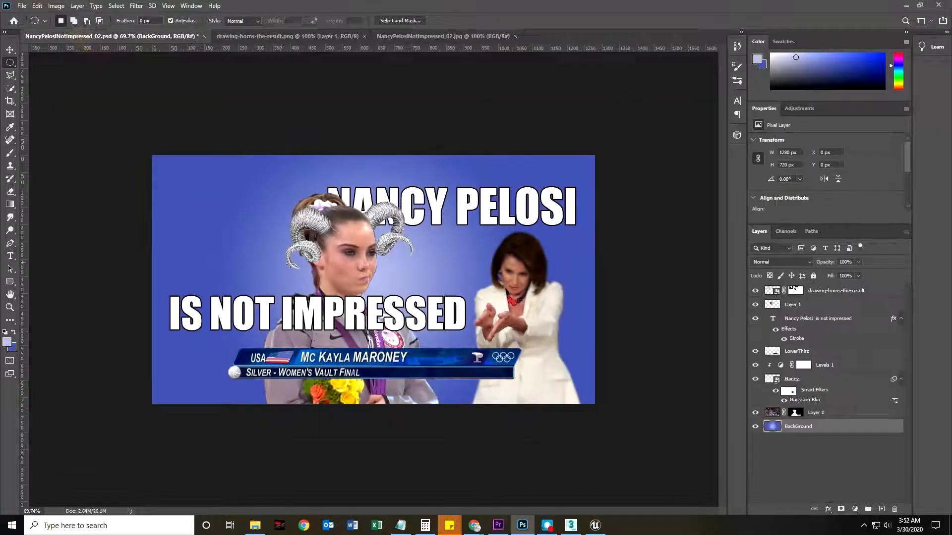
Step: Hide the BackGround layer and save a transparent PNG copy as NancyPelosiNotImpressed_02.png with the smallest file size option
{"action": "left_click", "coordinate": [756, 427]}
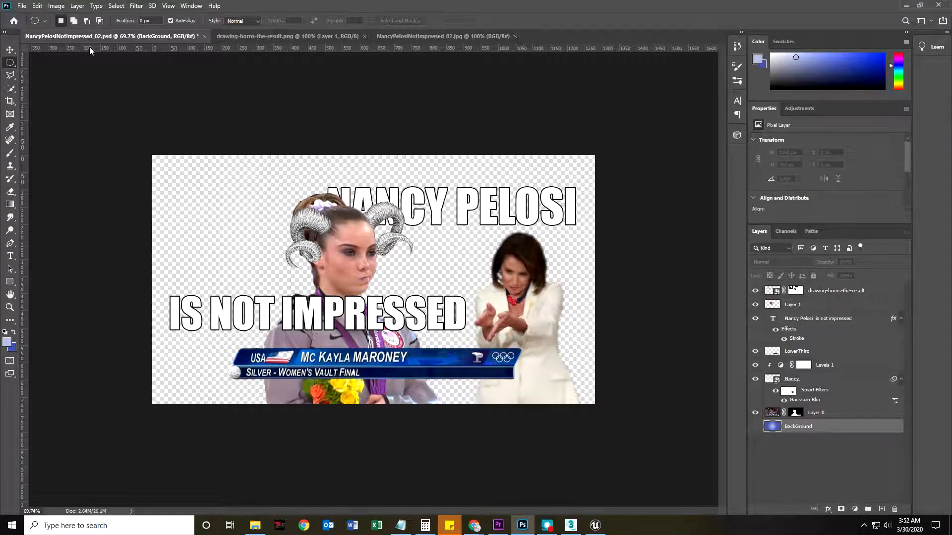
{"action": "left_click", "coordinate": [22, 6]}
{"action": "left_click", "coordinate": [26, 125]}
{"action": "left_click", "coordinate": [149, 229]}
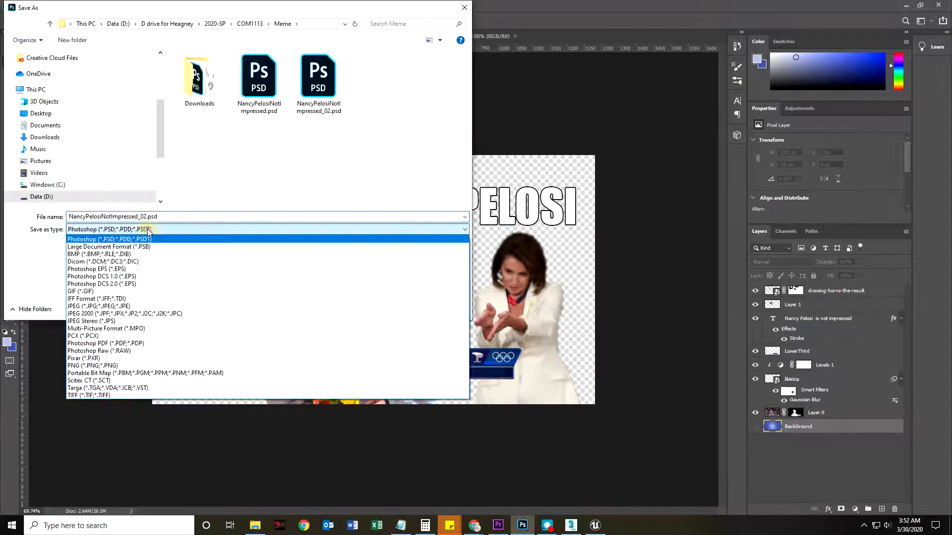
{"action": "left_click", "coordinate": [106, 365]}
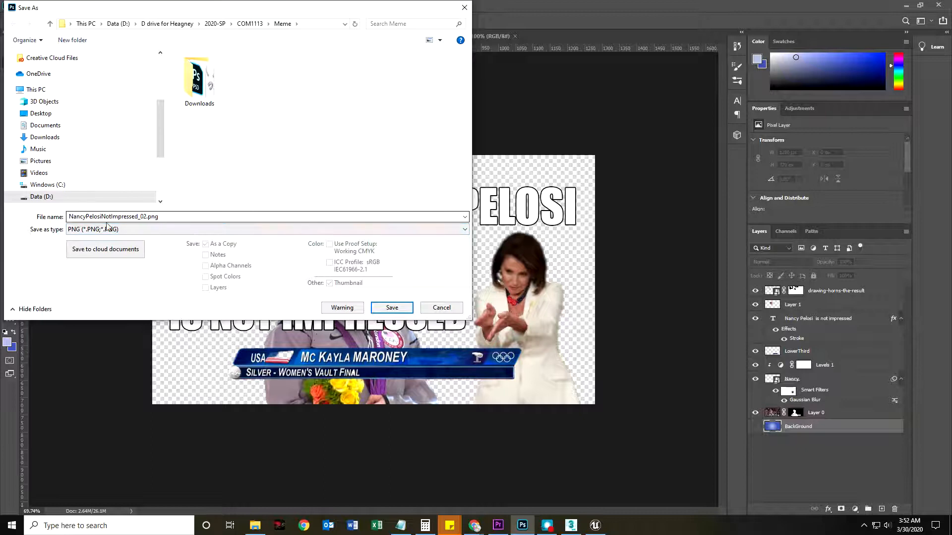
{"action": "left_click", "coordinate": [392, 308]}
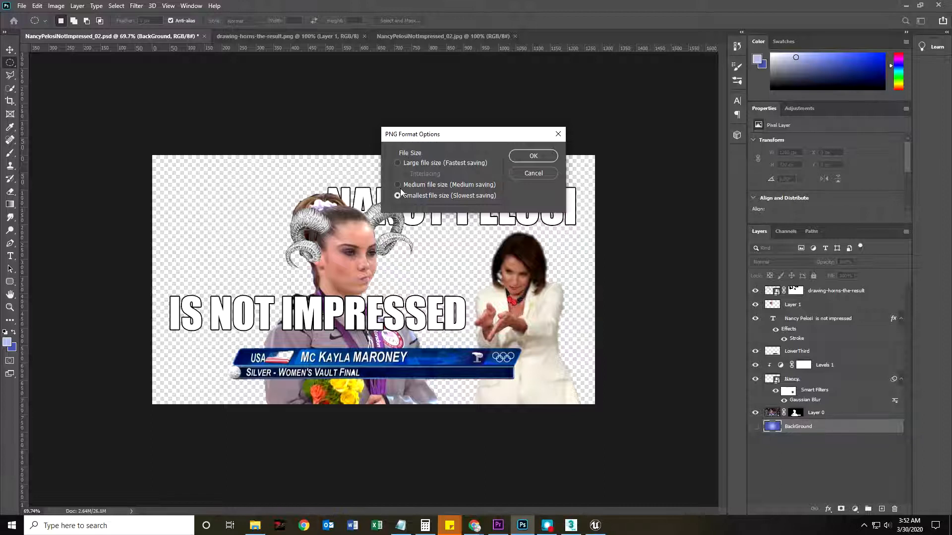
{"action": "left_click", "coordinate": [531, 155]}
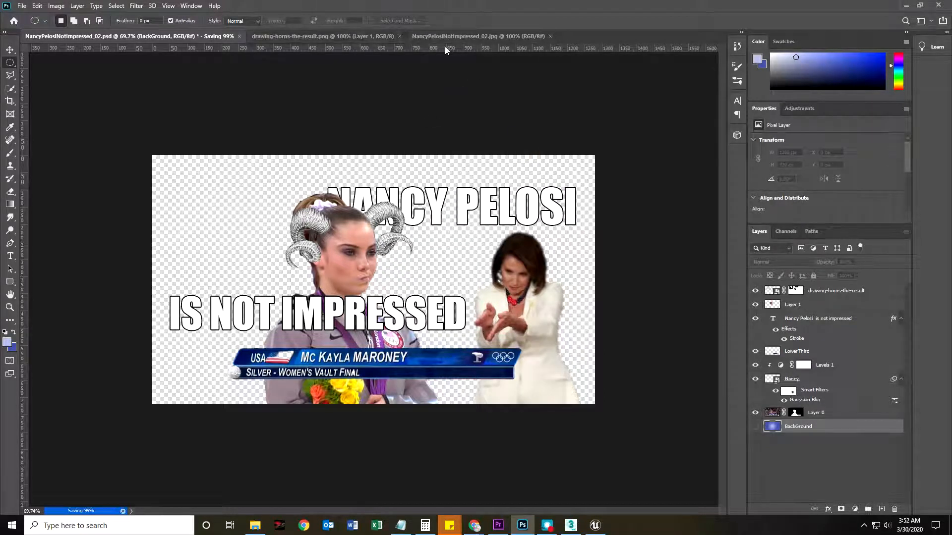
Step: Open the saved NancyPelosiNotImpressed_02.png from the Meme folder
{"action": "left_click", "coordinate": [22, 5]}
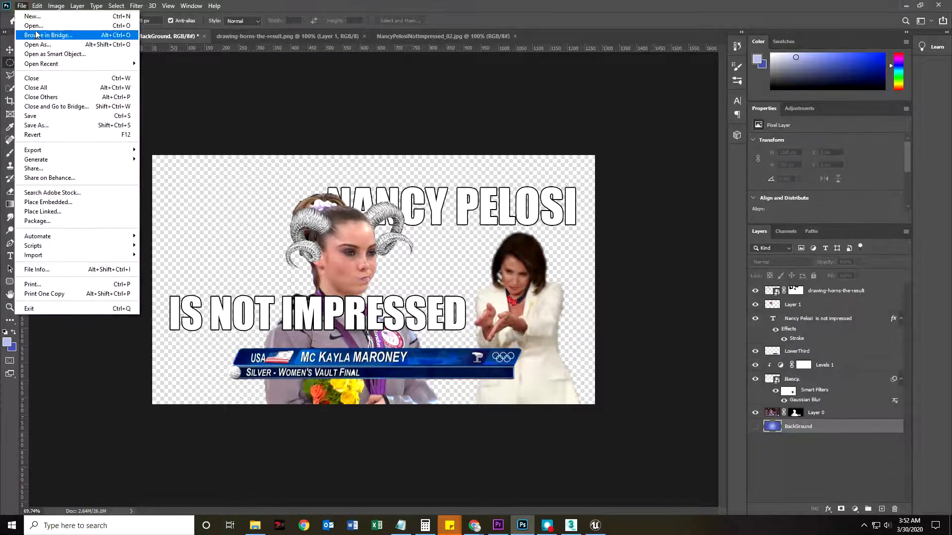
{"action": "left_click", "coordinate": [36, 30]}
{"action": "left_click", "coordinate": [321, 98]}
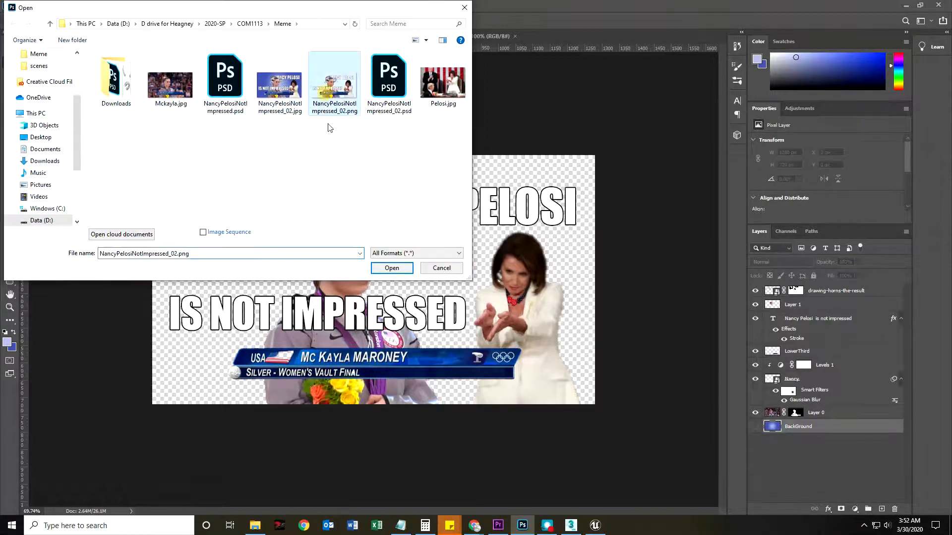
{"action": "left_click", "coordinate": [388, 270]}
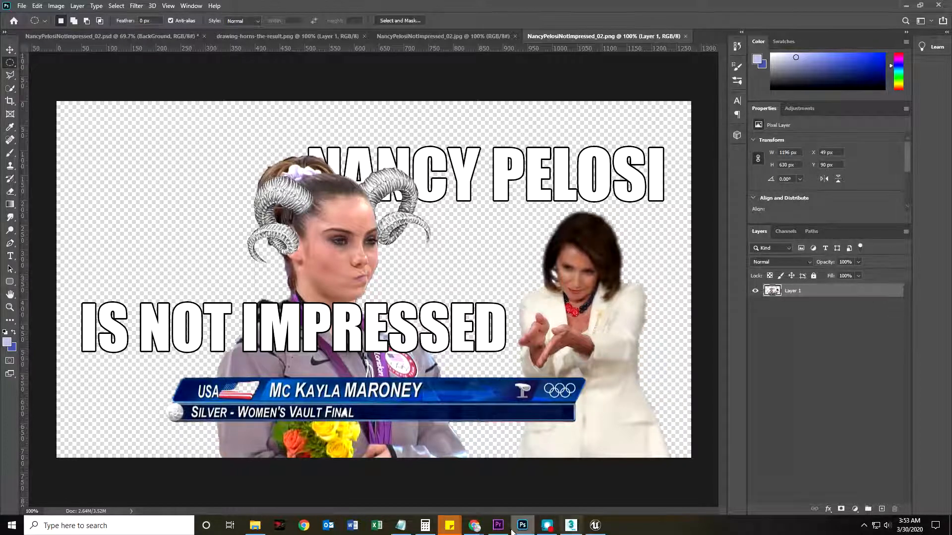
Step: Switch to Chrome and run a Google image search for "mars"
{"action": "mouse_move", "coordinate": [475, 526]}
{"action": "left_click", "coordinate": [514, 501]}
{"action": "scroll", "coordinate": [176, 66], "scroll_direction": "down", "scroll_amount": 7}
{"action": "scroll", "coordinate": [176, 66], "scroll_direction": "up", "scroll_amount": 15}
{"action": "left_click", "coordinate": [183, 27]}
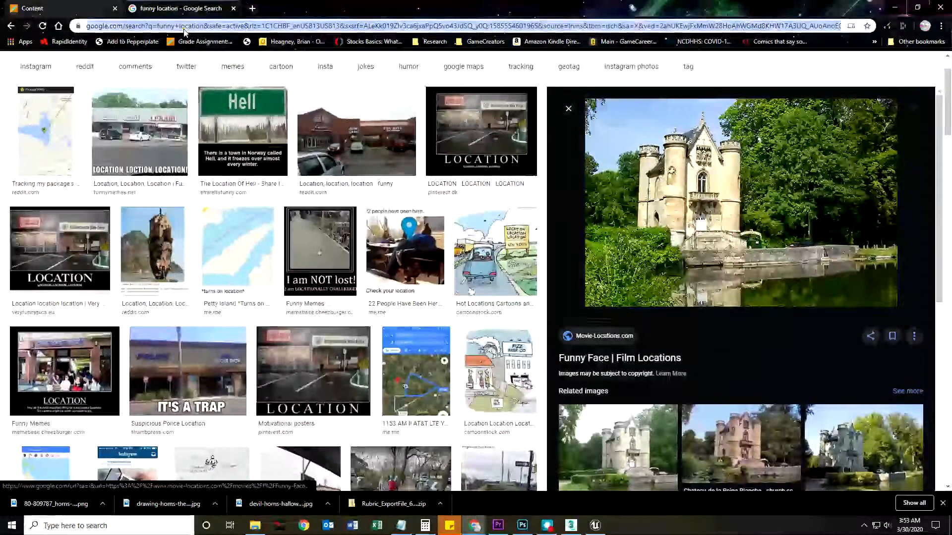
{"action": "type", "text": "mars"}
{"action": "key", "text": "Return"}
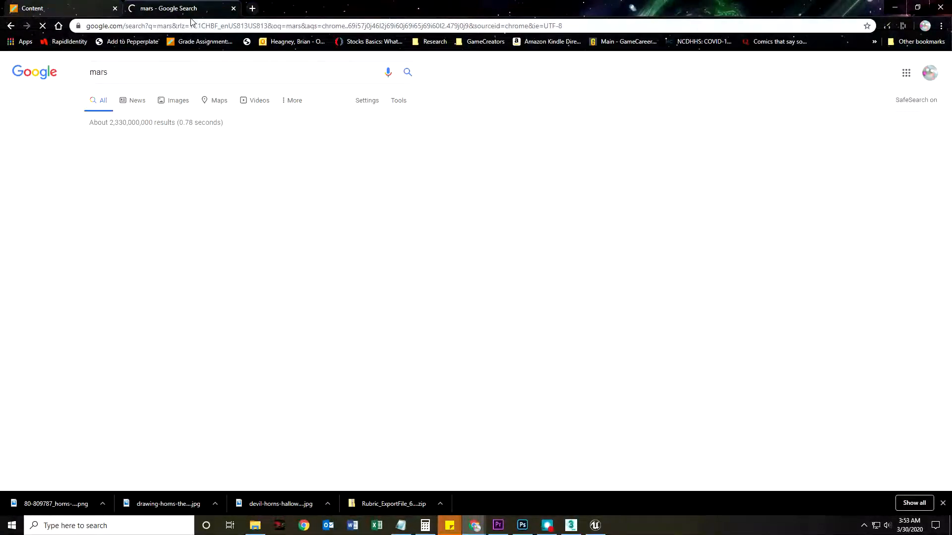
{"action": "left_click", "coordinate": [169, 97]}
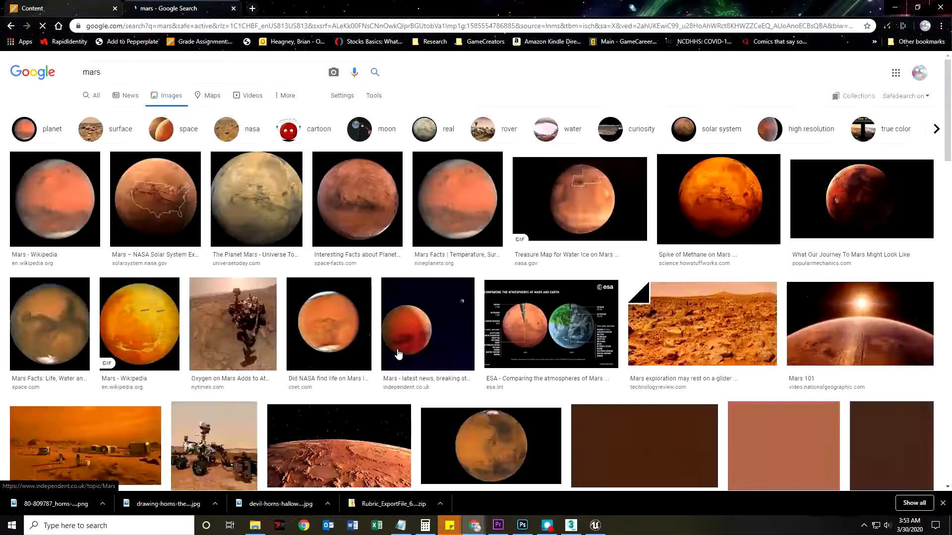
Step: Browse the Mars image results and copy the full preview of the Space.com rover picture
{"action": "scroll", "coordinate": [258, 248], "scroll_direction": "down", "scroll_amount": 5}
{"action": "scroll", "coordinate": [297, 323], "scroll_direction": "up", "scroll_amount": 3}
{"action": "scroll", "coordinate": [317, 366], "scroll_direction": "down", "scroll_amount": 4}
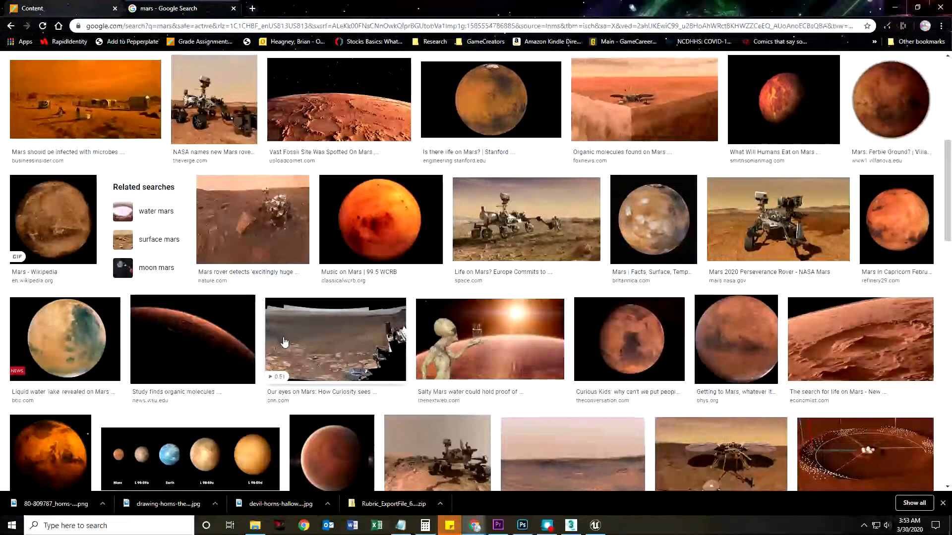
{"action": "scroll", "coordinate": [316, 365], "scroll_direction": "up", "scroll_amount": 3}
{"action": "scroll", "coordinate": [508, 377], "scroll_direction": "down", "scroll_amount": 6}
{"action": "scroll", "coordinate": [508, 376], "scroll_direction": "up", "scroll_amount": 3}
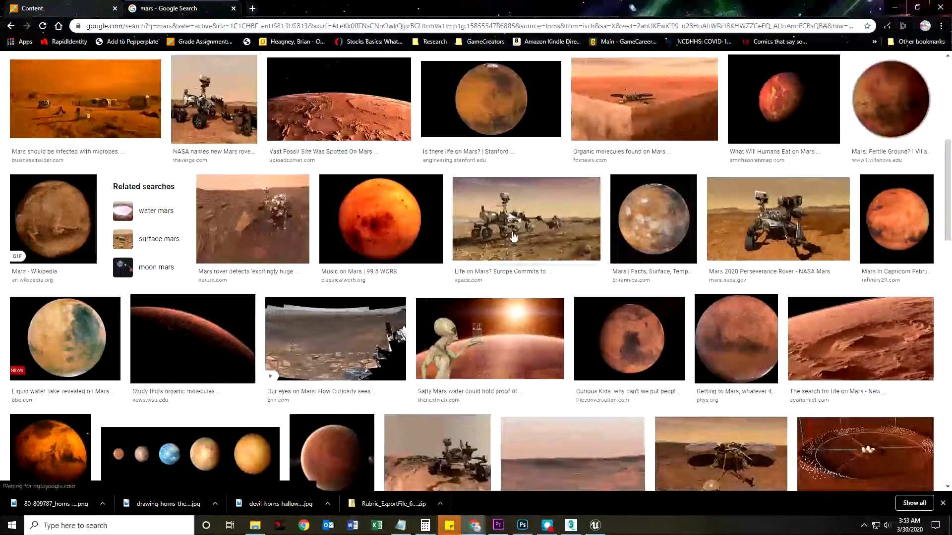
{"action": "left_click", "coordinate": [525, 223]}
{"action": "right_click", "coordinate": [704, 175]}
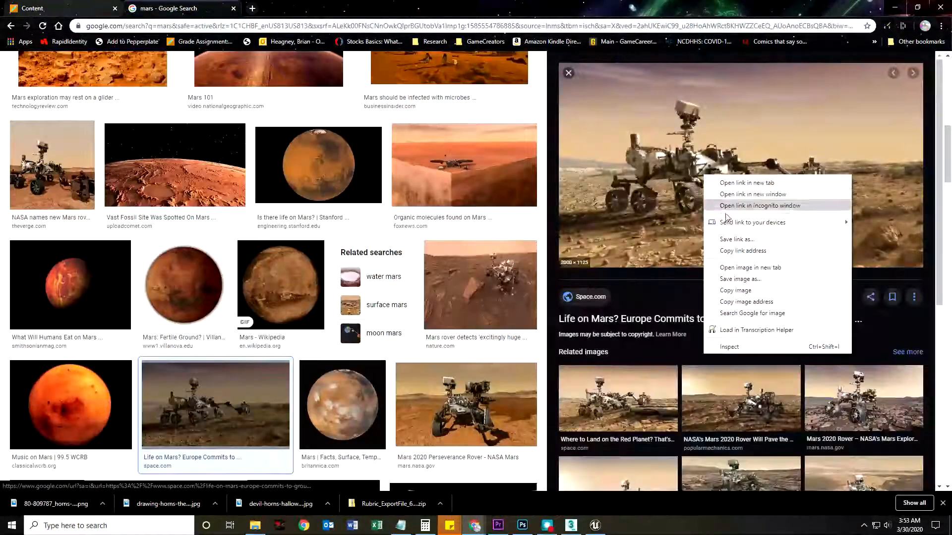
{"action": "left_click", "coordinate": [734, 291]}
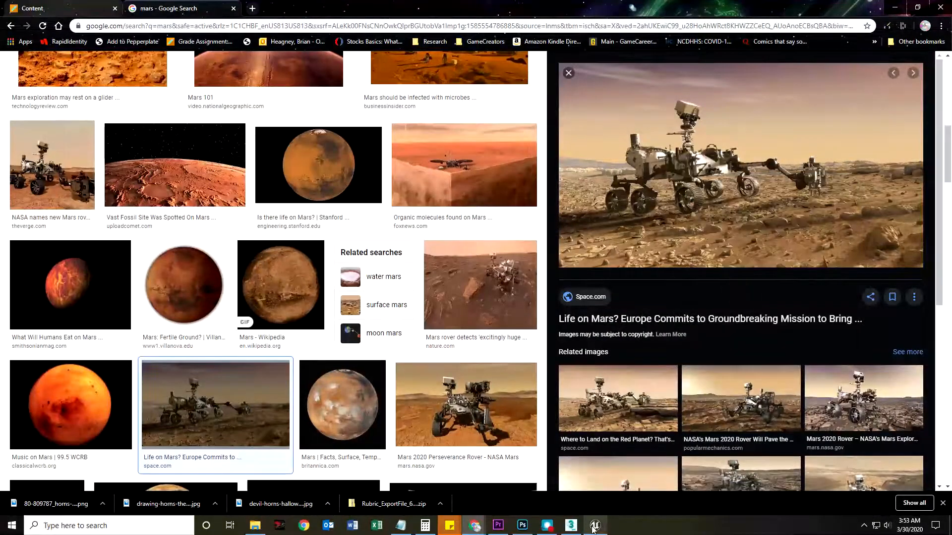
Step: Back in Photoshop, paste the rover image into the PNG beneath Layer 1 and reposition it to X -241 px, Y -325 px
{"action": "left_click", "coordinate": [522, 526]}
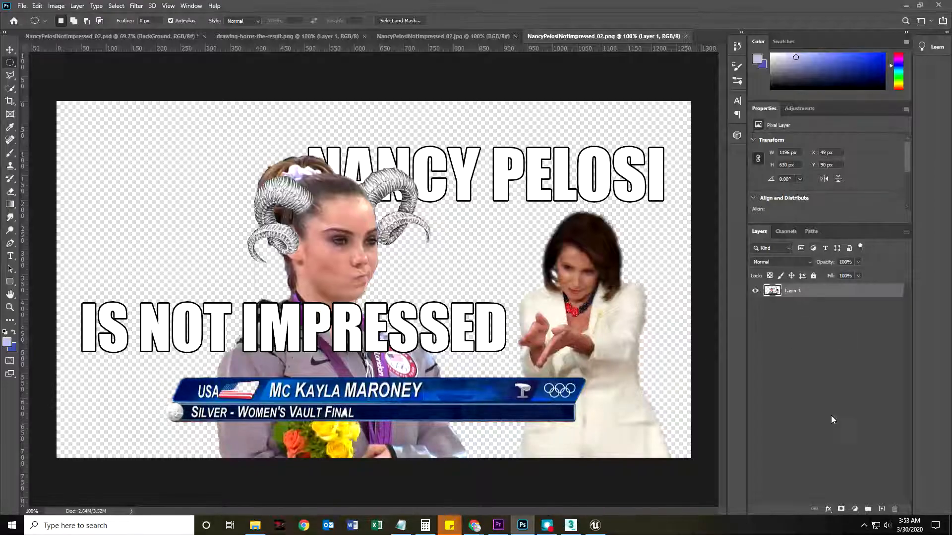
{"action": "key", "text": "ctrl+v"}
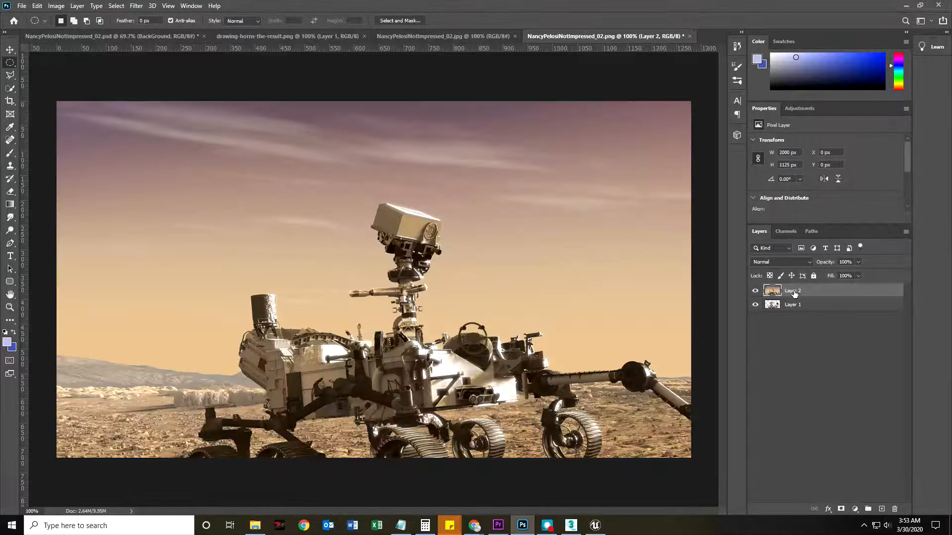
{"action": "left_click_drag", "start_coordinate": [792, 305], "coordinate": [791, 286]}
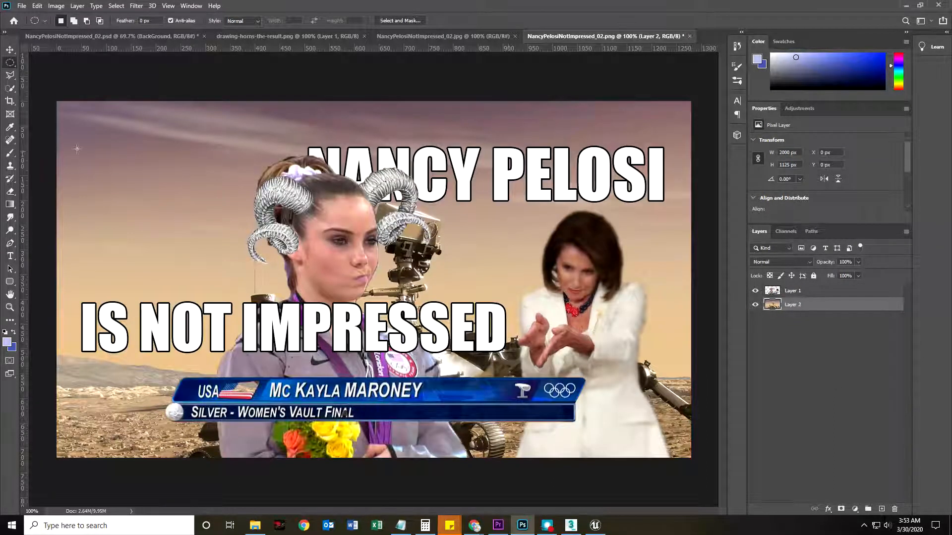
{"action": "left_click", "coordinate": [10, 49]}
{"action": "left_click_drag", "start_coordinate": [91, 120], "coordinate": [126, 222]}
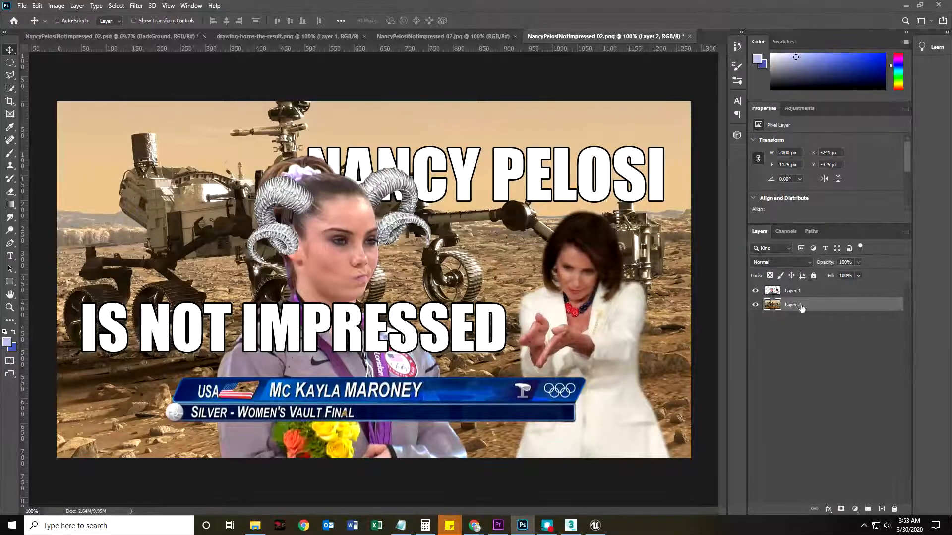
Step: Select Layer 1, hide the rover layer beneath it, and toggle Layer 1's visibility off and on
{"action": "left_click", "coordinate": [792, 291]}
{"action": "left_click", "coordinate": [755, 304]}
{"action": "left_click", "coordinate": [755, 291]}
{"action": "left_click", "coordinate": [755, 291]}
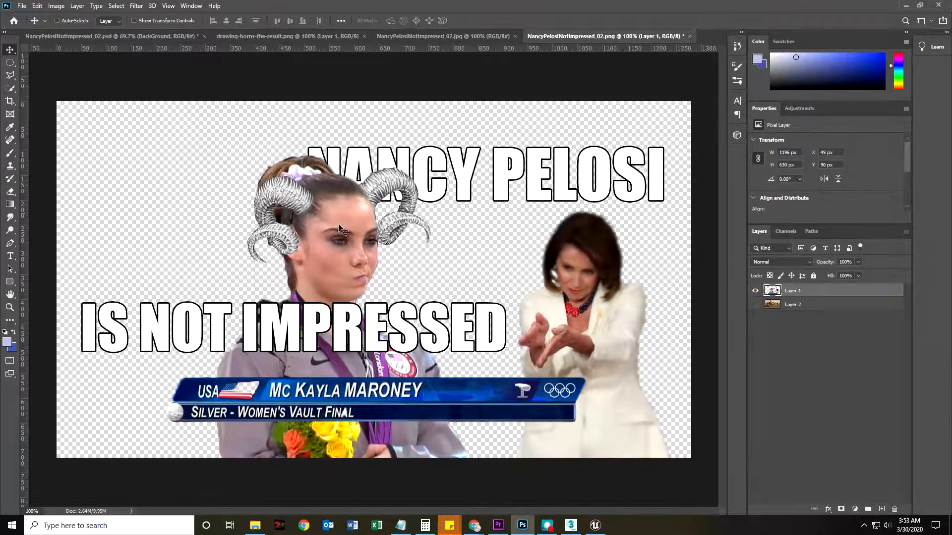
Step: In NancyPelosiNotImpressed_02.psd, toggle the BackGround layer on and off to compare the image with and without it
{"action": "left_click", "coordinate": [144, 36]}
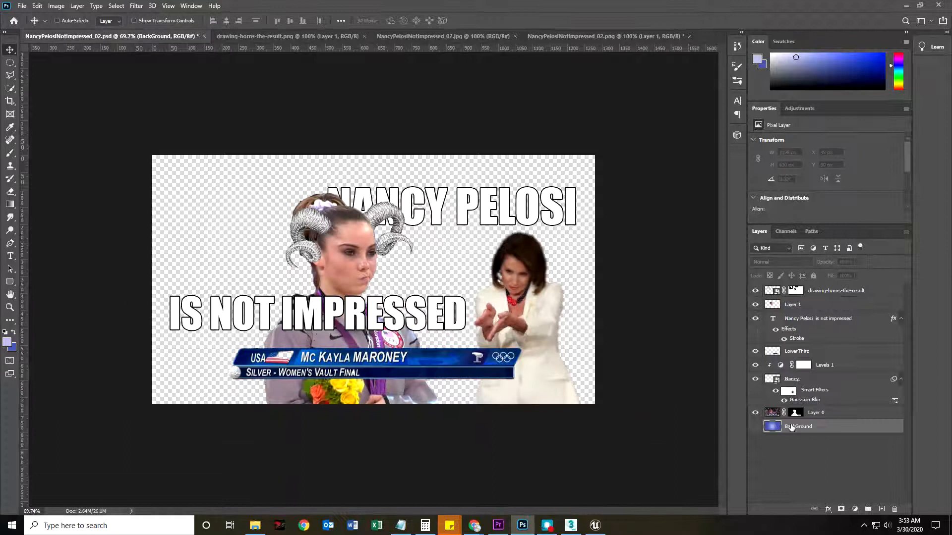
{"action": "left_click", "coordinate": [755, 427]}
{"action": "left_click", "coordinate": [755, 427]}
Step: Try to save the PSD with its hidden background as NancyPelosiNotImpressed_02.jpg, replacing the existing file
{"action": "left_click", "coordinate": [22, 6]}
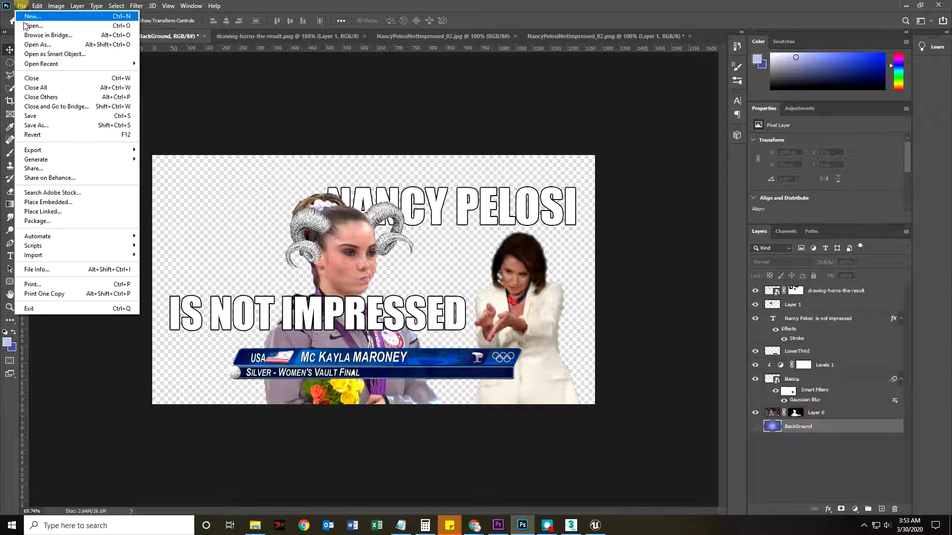
{"action": "left_click", "coordinate": [44, 125]}
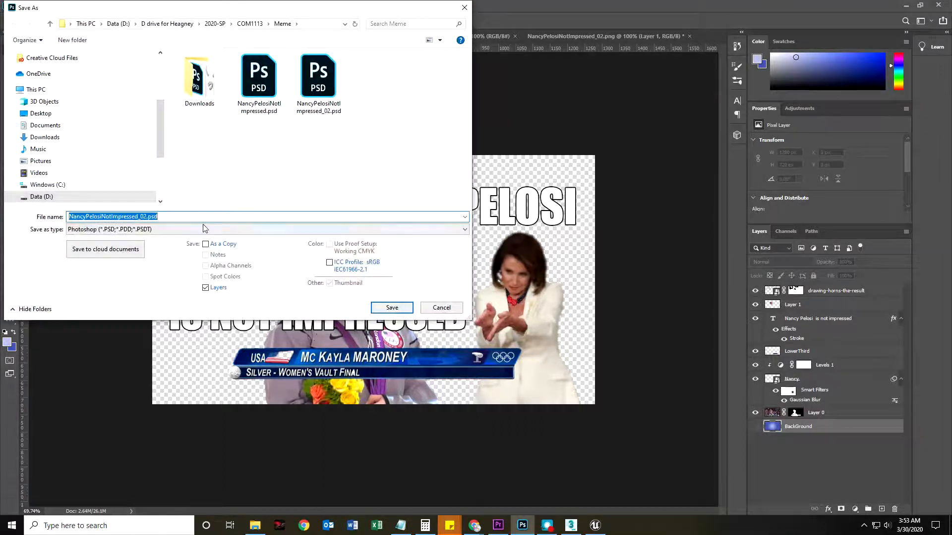
{"action": "left_click", "coordinate": [196, 229]}
{"action": "left_click", "coordinate": [94, 306]}
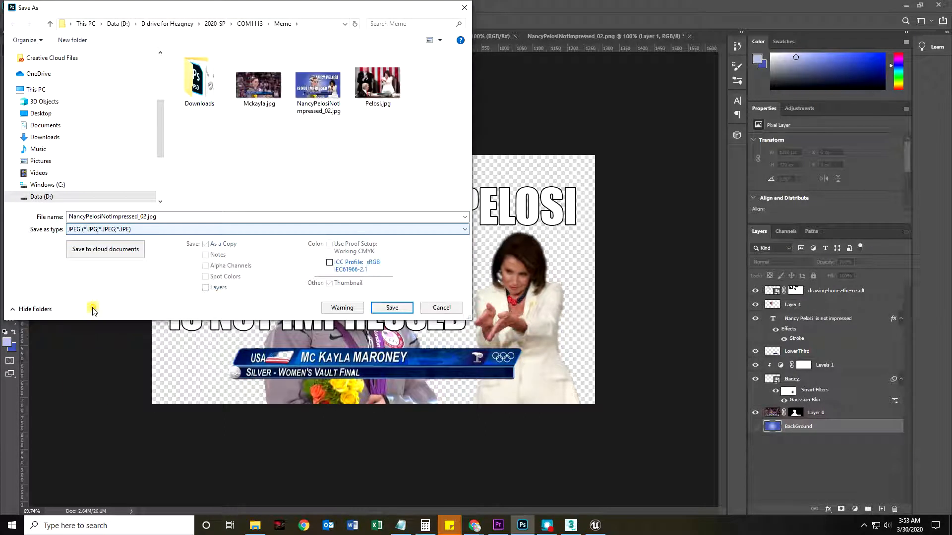
{"action": "left_click", "coordinate": [391, 307]}
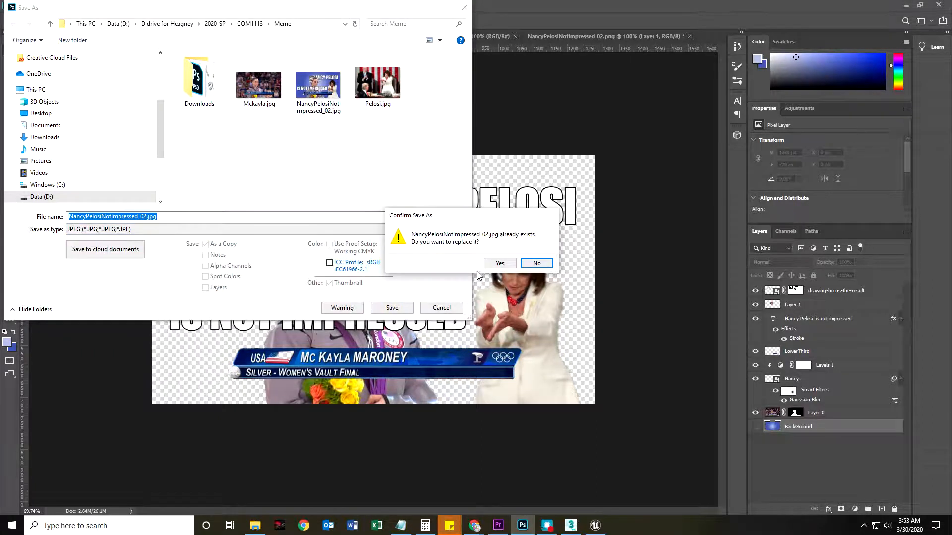
{"action": "left_click", "coordinate": [498, 265]}
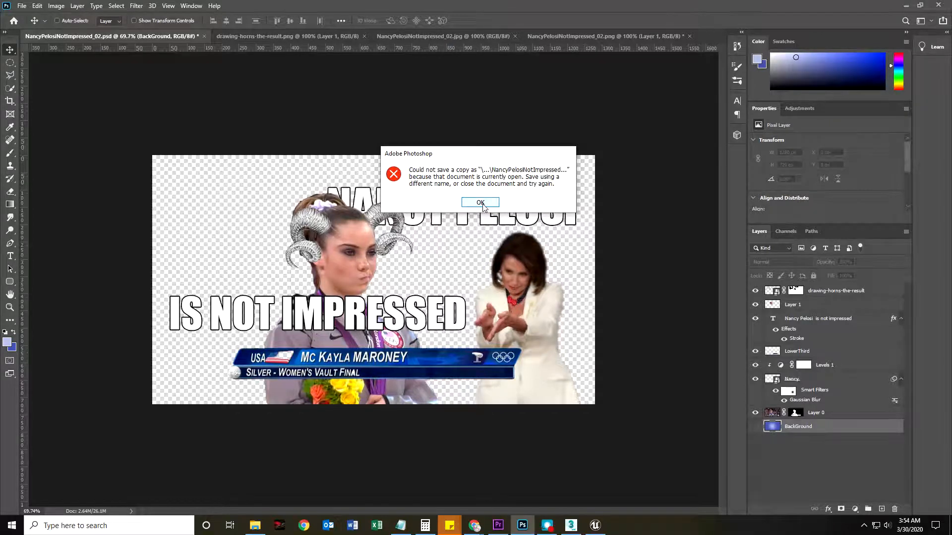
{"action": "left_click", "coordinate": [480, 203]}
Step: Close the open JPEG document and start saving the PSD as NancyPelosiNotImpressed_02.jpg, agreeing to replace the existing file
{"action": "left_click", "coordinate": [464, 37]}
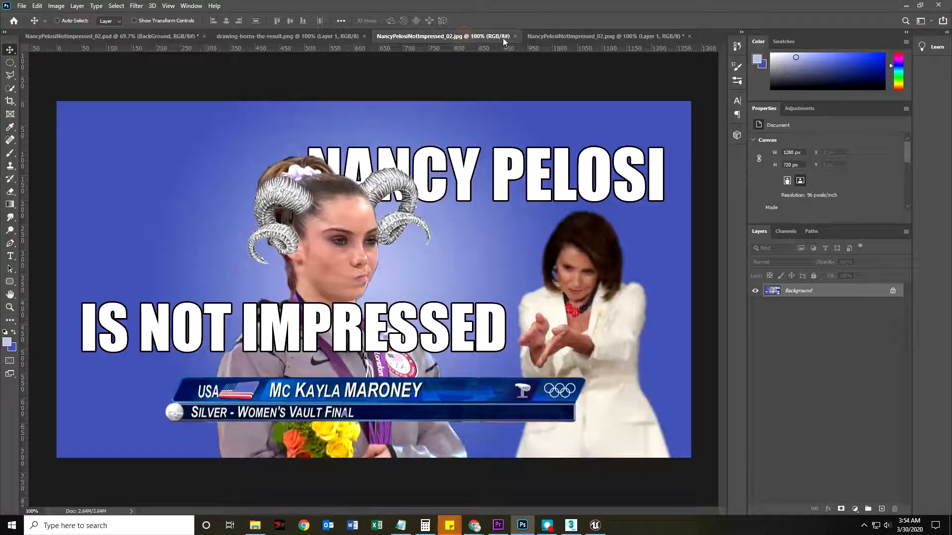
{"action": "left_click", "coordinate": [515, 36]}
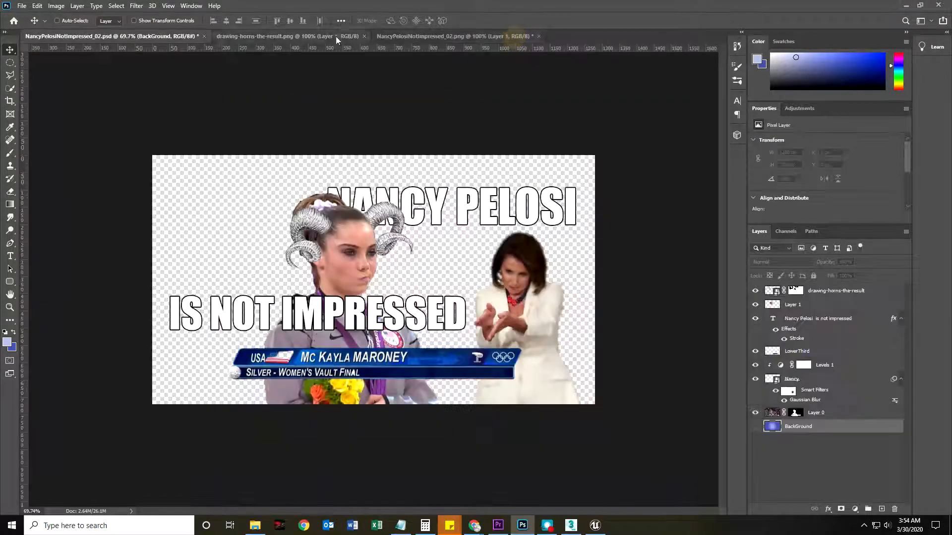
{"action": "left_click", "coordinate": [22, 6]}
{"action": "left_click", "coordinate": [37, 125]}
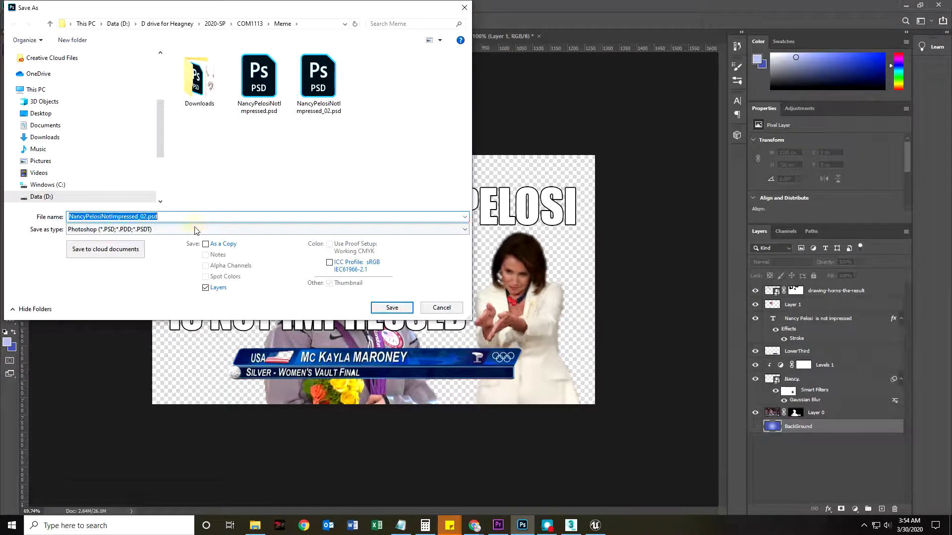
{"action": "left_click", "coordinate": [195, 230]}
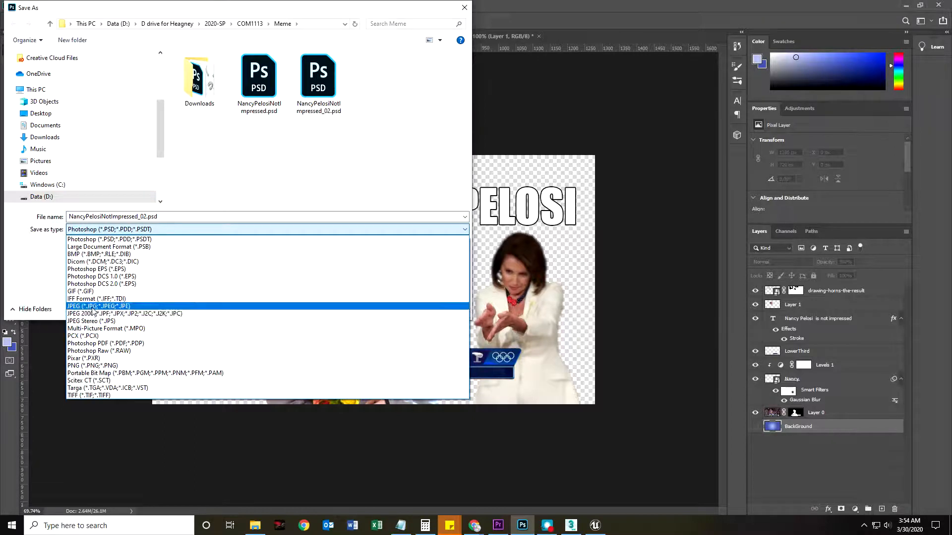
{"action": "left_click", "coordinate": [92, 306]}
{"action": "left_click", "coordinate": [391, 308]}
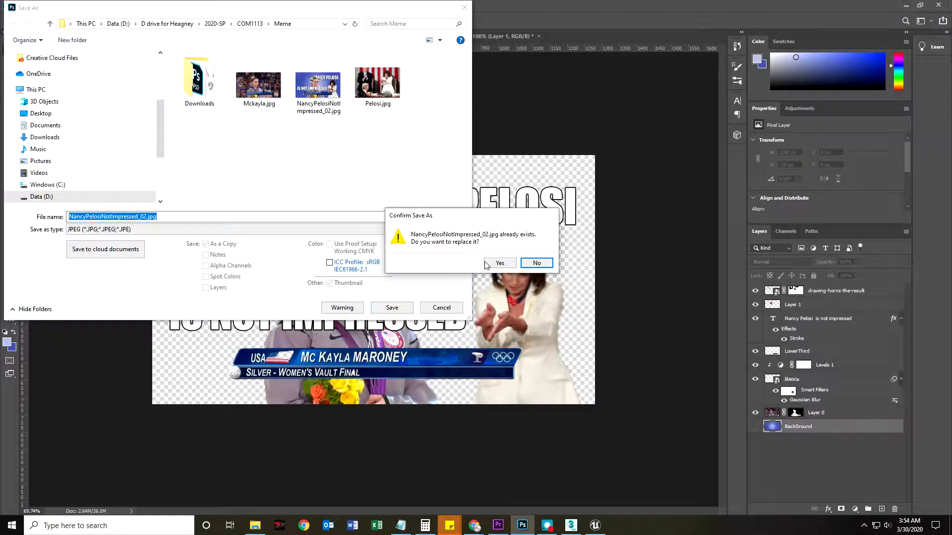
{"action": "left_click", "coordinate": [487, 264]}
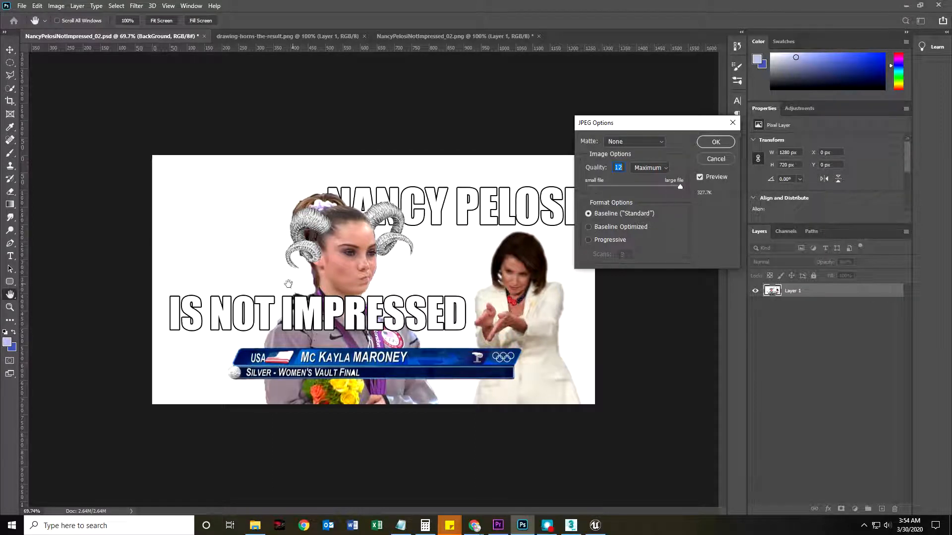
Step: Try the Black and 50% Gray mattes for the JPEG's transparent areas, and cancel the save
{"action": "left_click", "coordinate": [659, 143]}
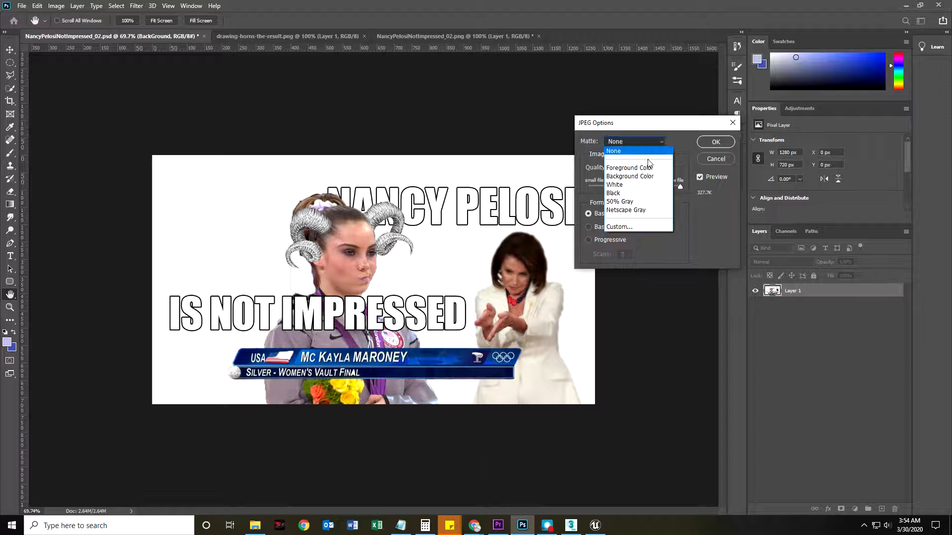
{"action": "left_click", "coordinate": [615, 193]}
{"action": "left_click", "coordinate": [660, 142]}
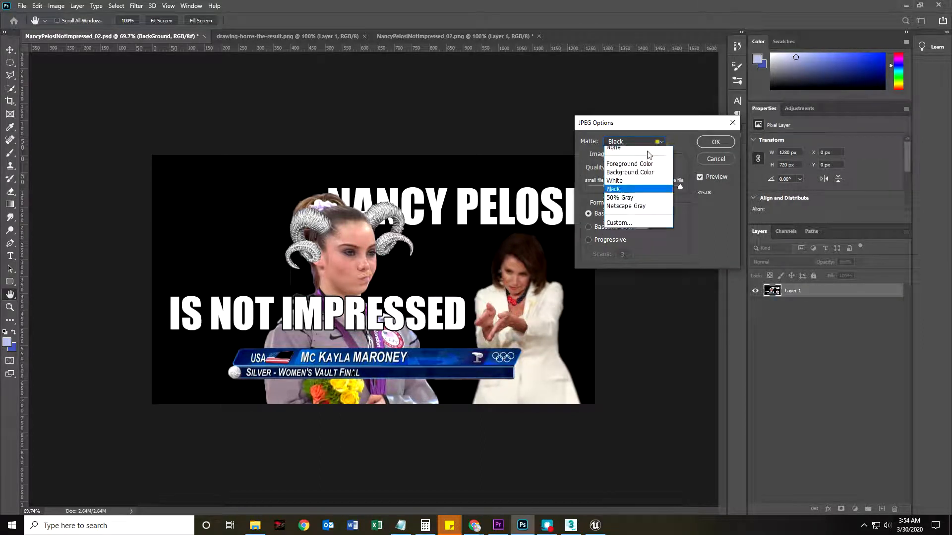
{"action": "left_click", "coordinate": [620, 201]}
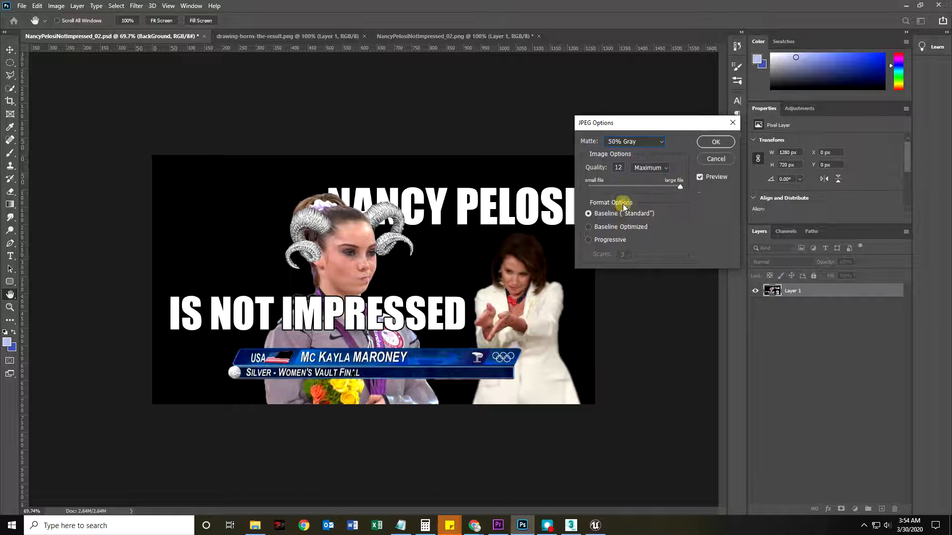
{"action": "left_click", "coordinate": [719, 159]}
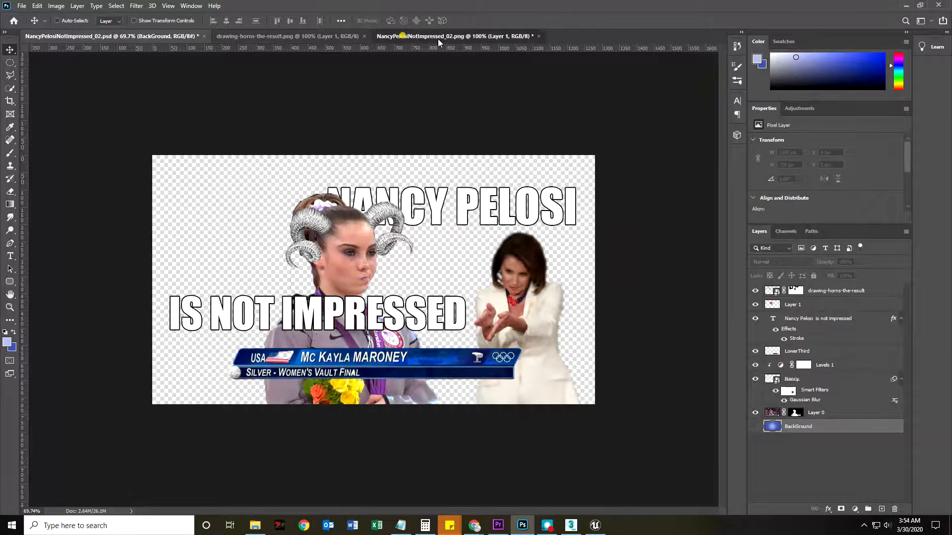
Step: Close NancyPelosiNotImpressed_02.png without saving its changes
{"action": "left_click", "coordinate": [528, 37]}
{"action": "left_click", "coordinate": [538, 36]}
{"action": "left_click", "coordinate": [468, 195]}
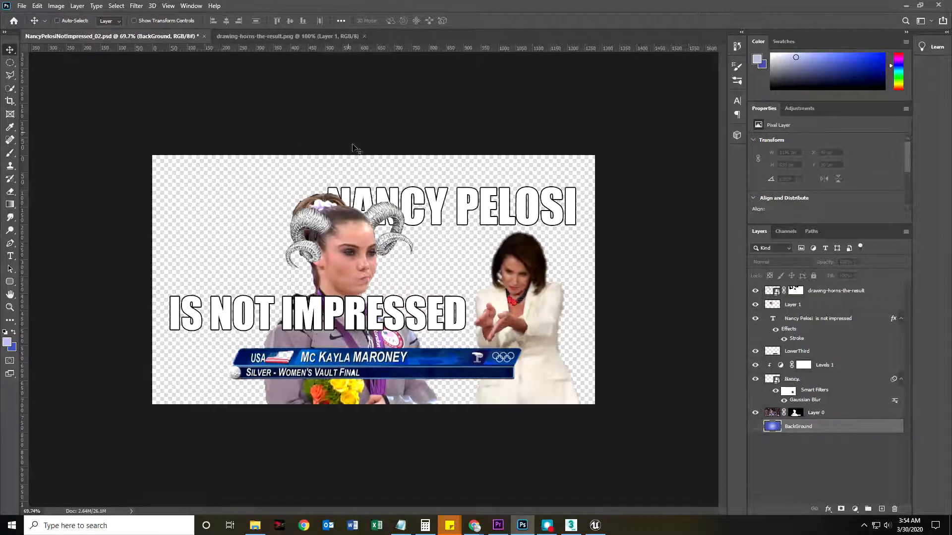
Step: Show the BackGround layer and set up a Photoshop PDF copy named NancyPelosiNotImpressed_02.pdf with layers excluded
{"action": "left_click", "coordinate": [755, 427]}
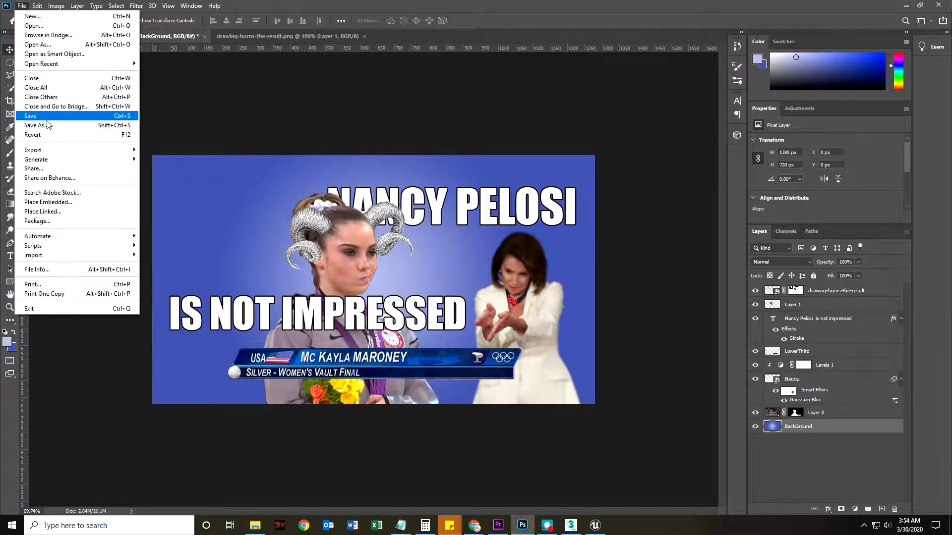
{"action": "left_click", "coordinate": [45, 127]}
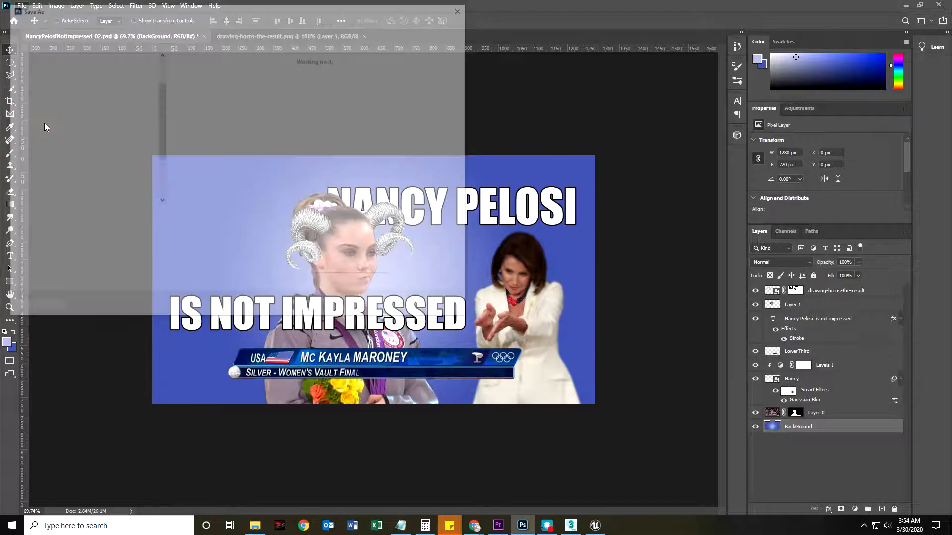
{"action": "left_click", "coordinate": [159, 229]}
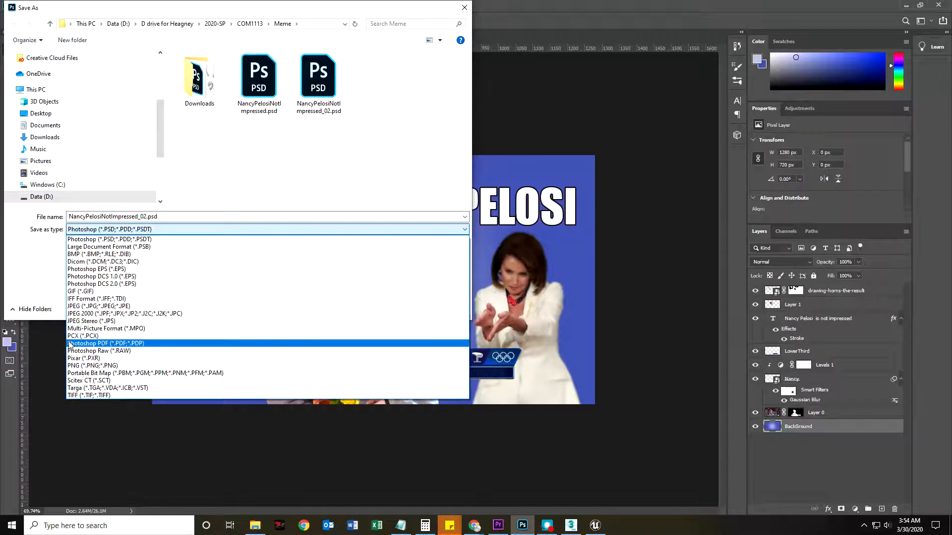
{"action": "left_click", "coordinate": [118, 344]}
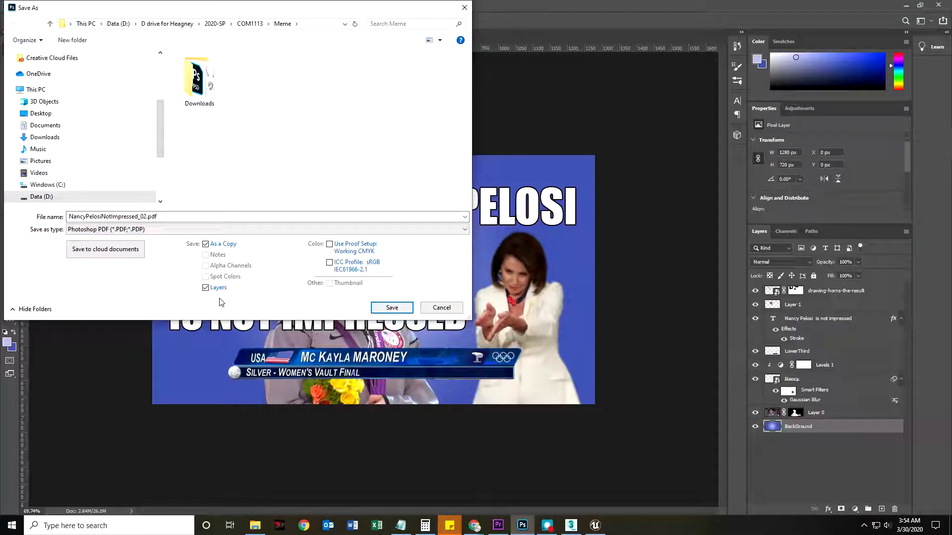
{"action": "left_click", "coordinate": [206, 289]}
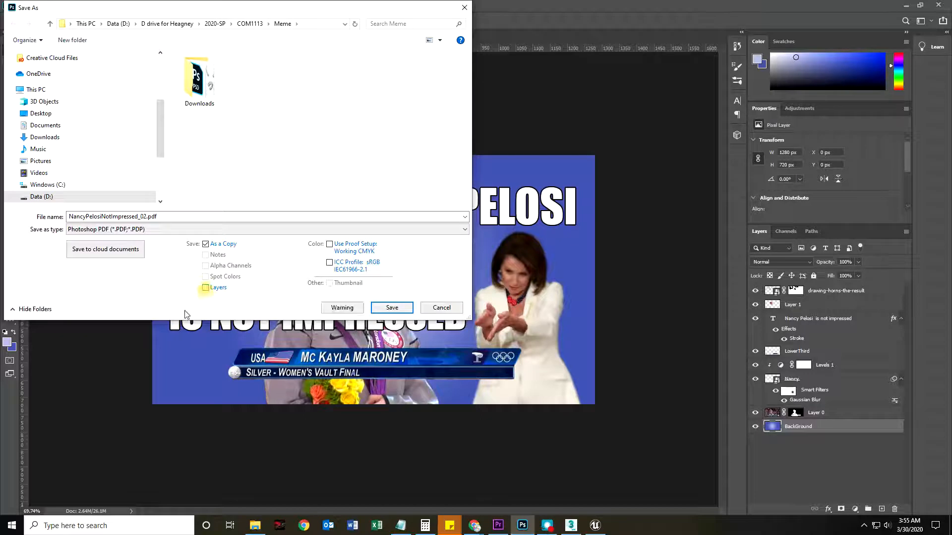
{"action": "left_click_drag", "start_coordinate": [229, 19], "coordinate": [343, 74]}
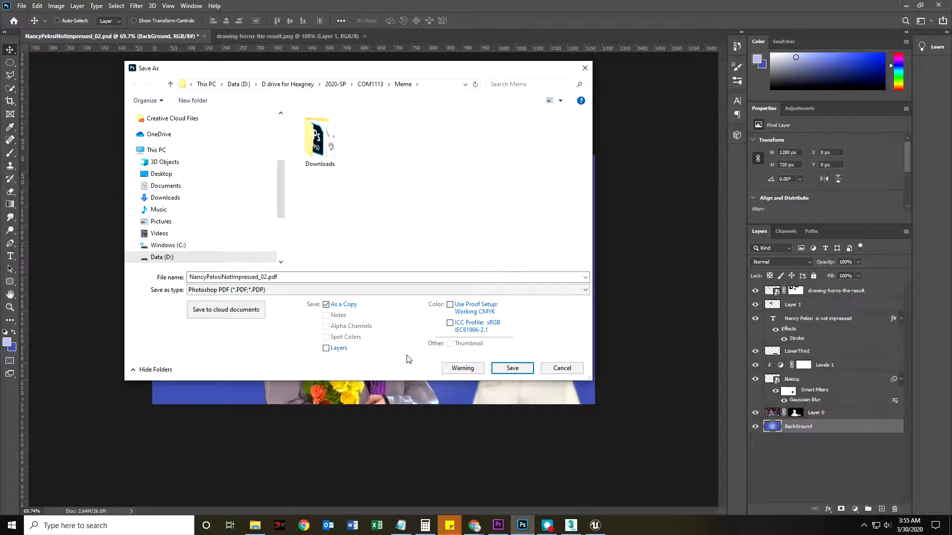
Step: Save the PDF copy with the modified High Quality Print preset, without preserving Photoshop editing capabilities
{"action": "left_click", "coordinate": [512, 368]}
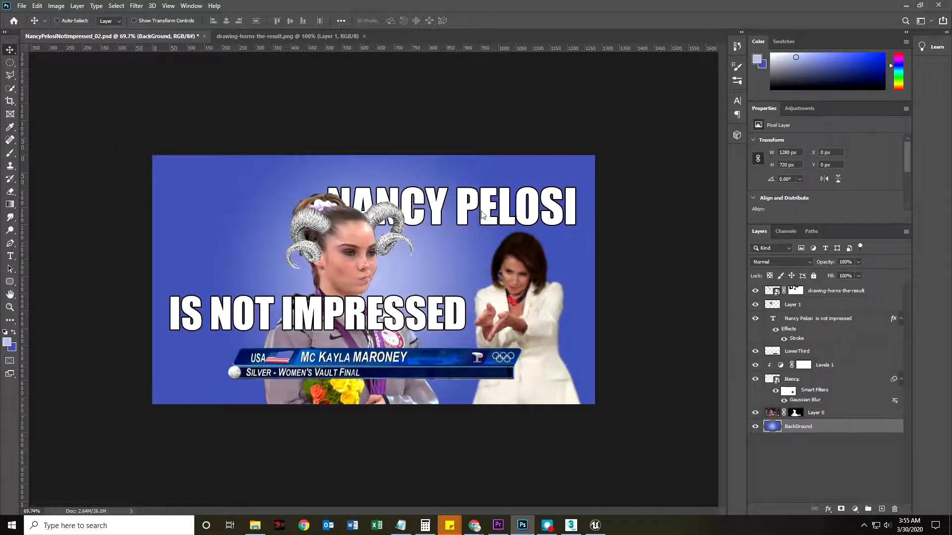
{"action": "left_click", "coordinate": [470, 202]}
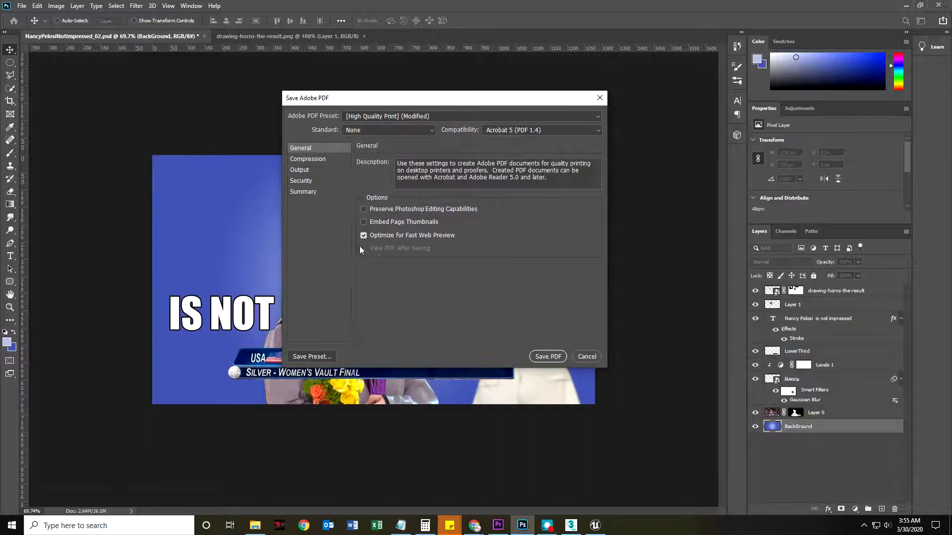
{"action": "left_click", "coordinate": [548, 357]}
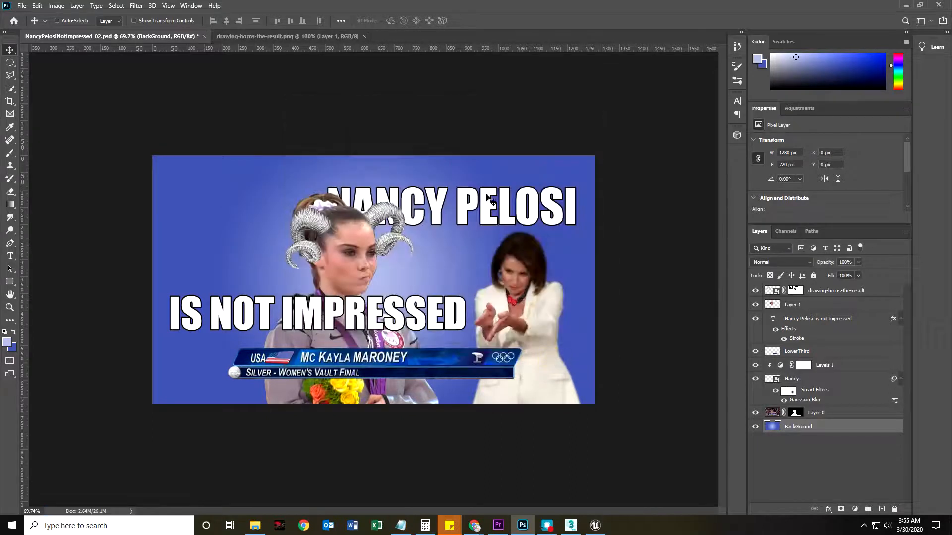
Step: Open NancyPelosiNotImpressed_02.pdf from the Meme folder, importing its page at 300 pixels/inch in RGB Color
{"action": "left_click", "coordinate": [22, 5]}
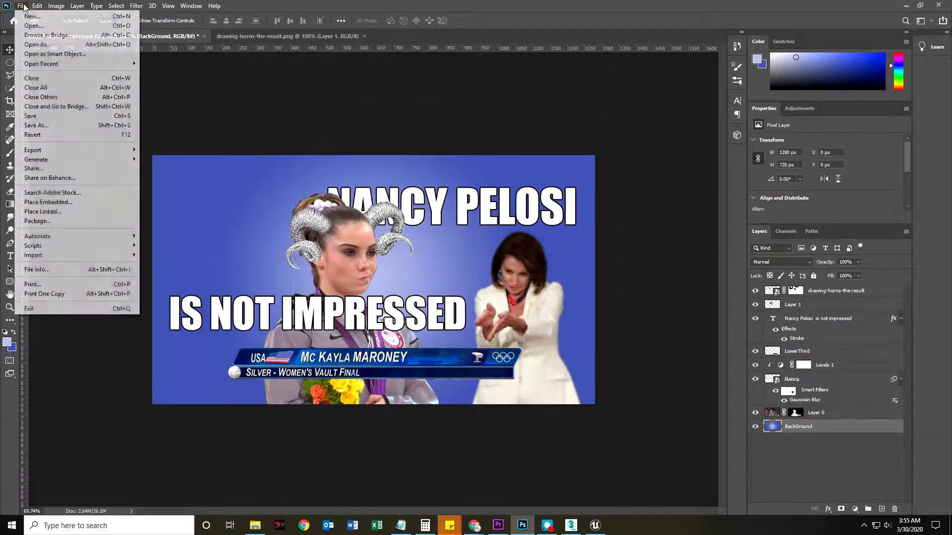
{"action": "left_click", "coordinate": [30, 25]}
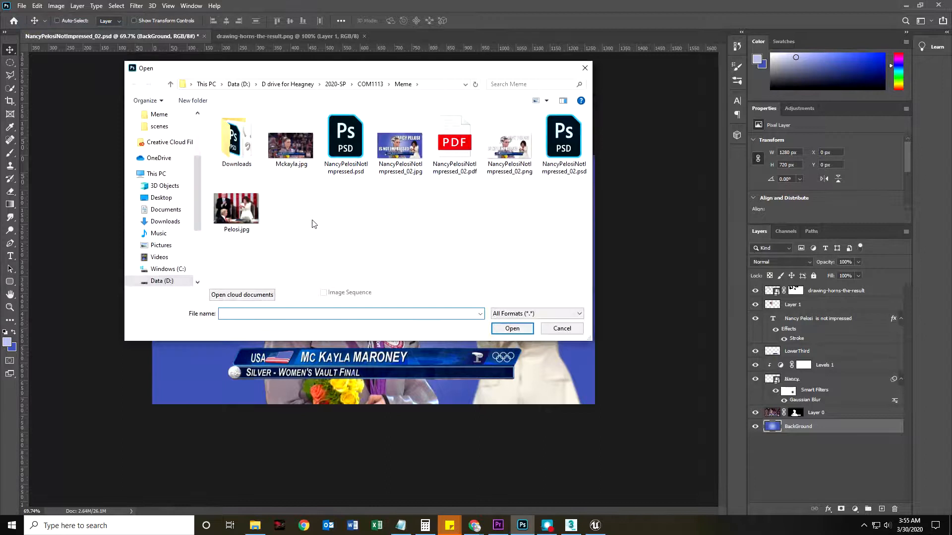
{"action": "left_click", "coordinate": [447, 152]}
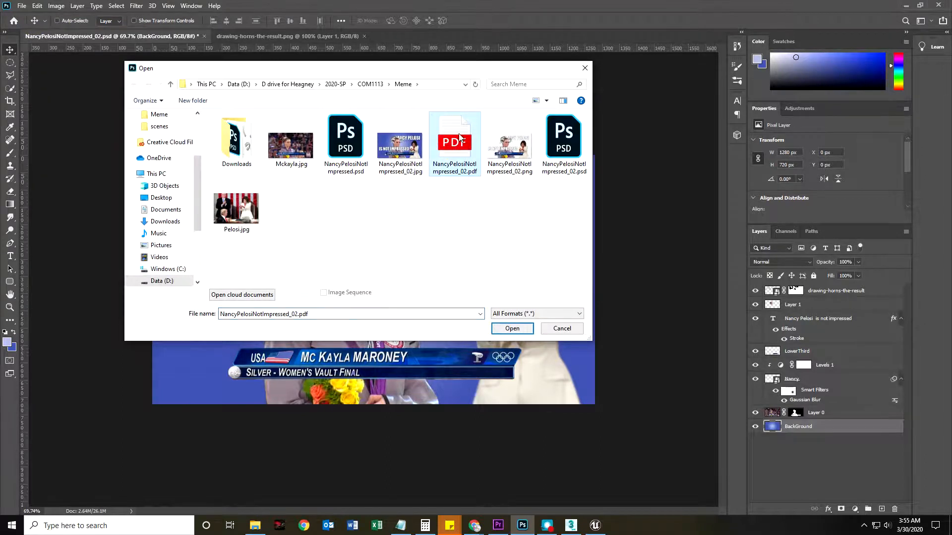
{"action": "double_click", "coordinate": [459, 136]}
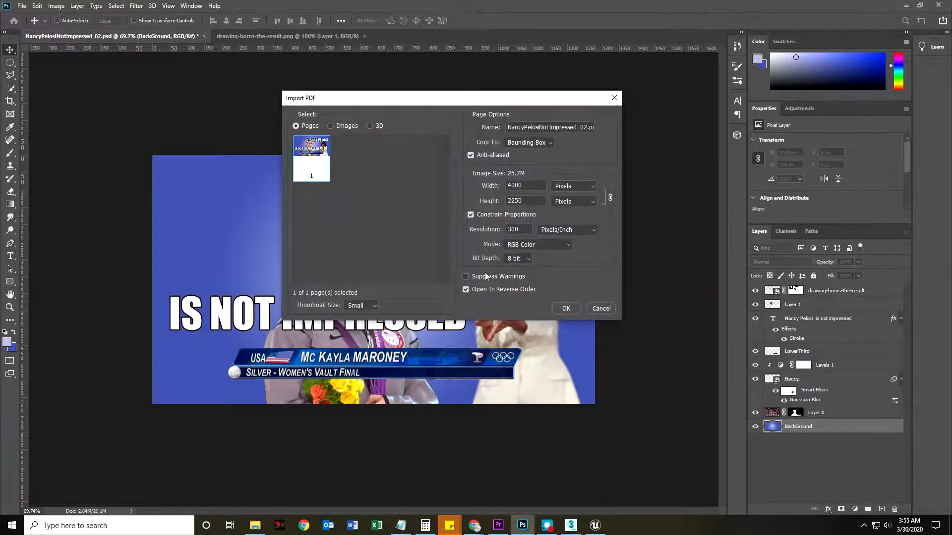
{"action": "left_click", "coordinate": [565, 308]}
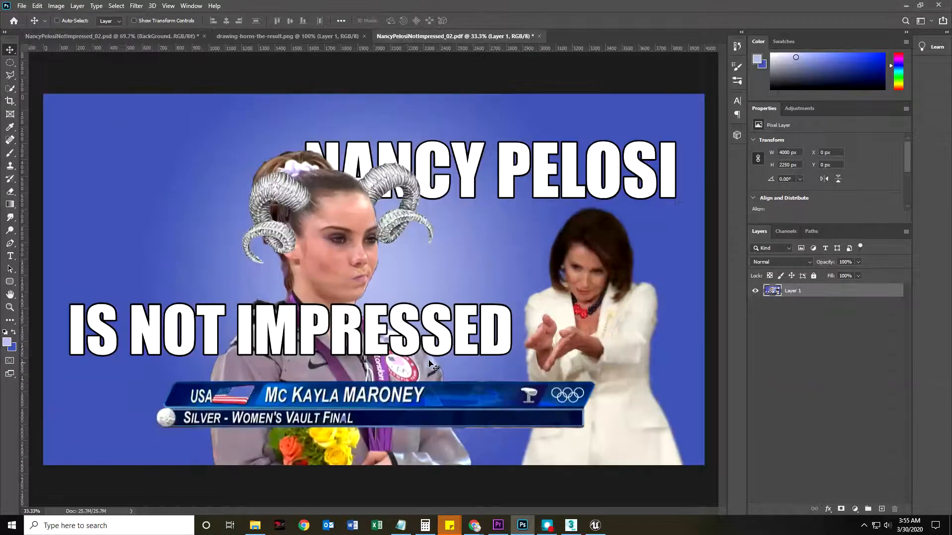